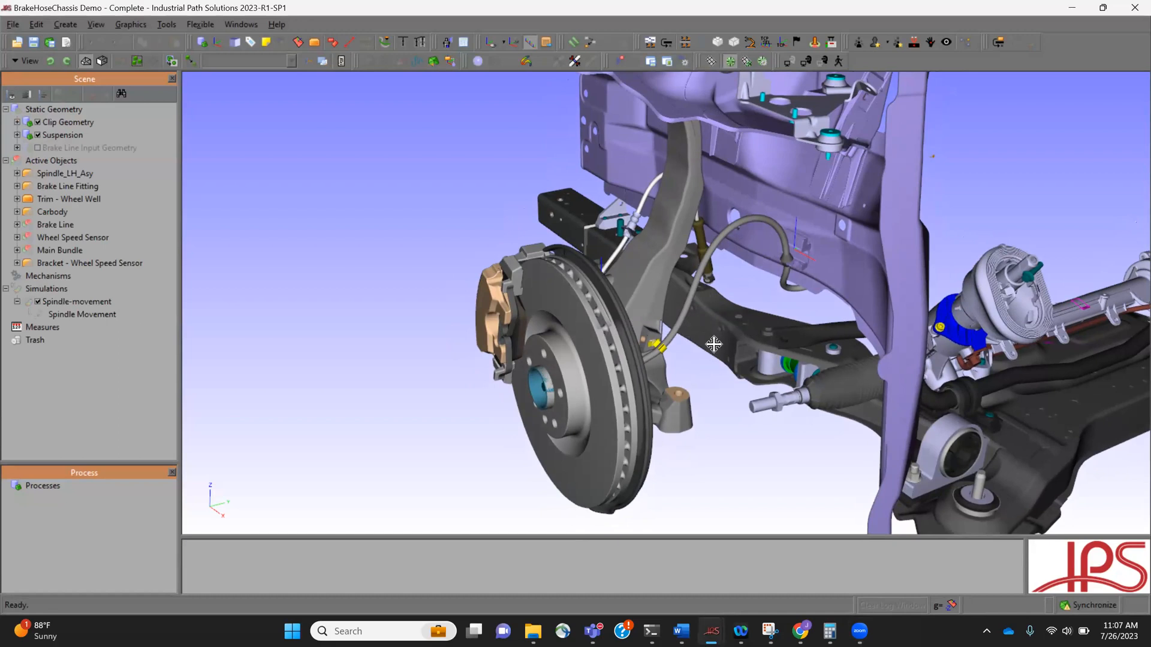
Examine the wheel speed sensor line and the yellow clip that holds it at the spindle assembly
{"action": "middle_click_drag", "start_coordinate": [702, 359], "coordinate": [705, 343]}
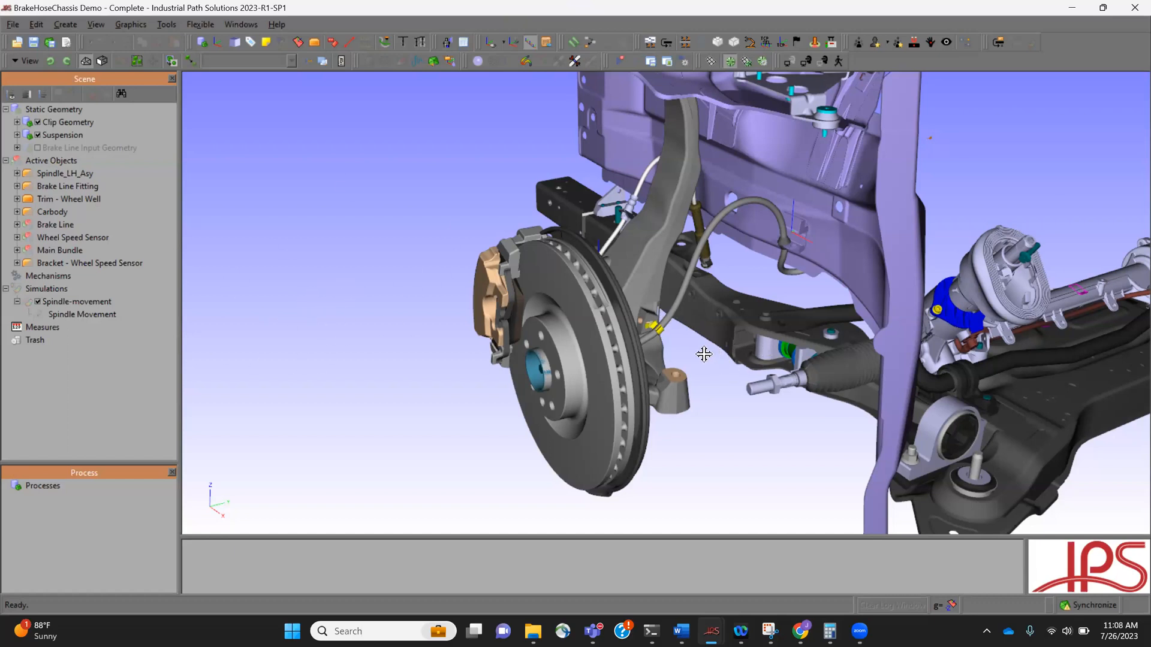
{"action": "middle_click_drag", "start_coordinate": [682, 349], "coordinate": [668, 339]}
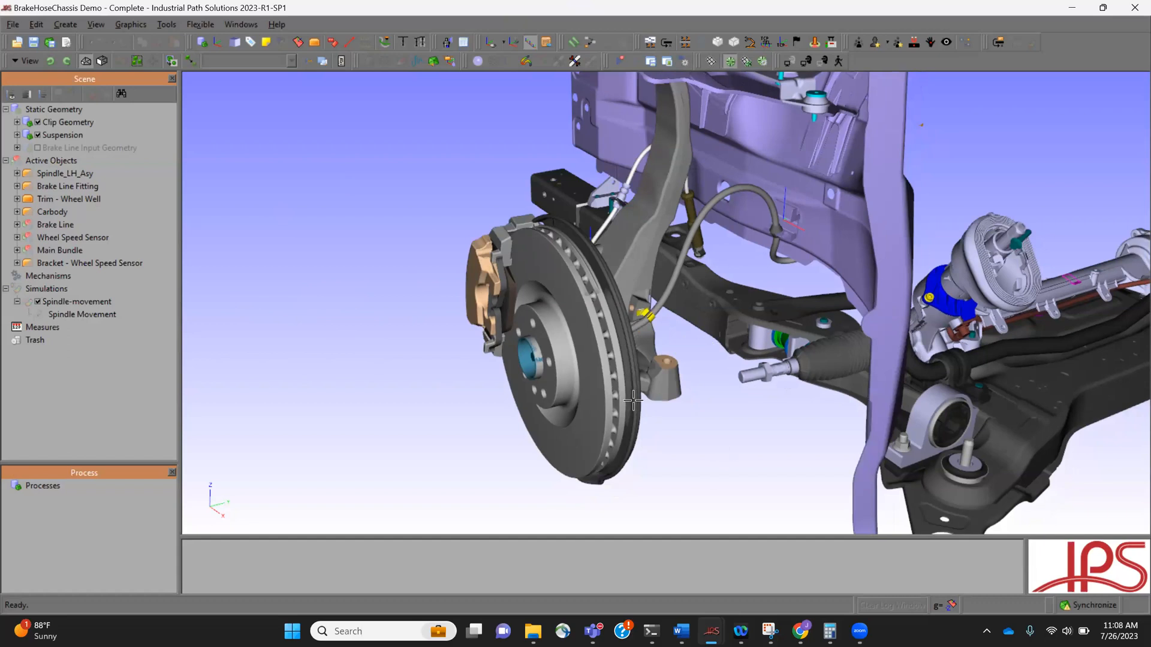
{"action": "scroll", "coordinate": [636, 400], "scroll_direction": "up", "scroll_amount": 7}
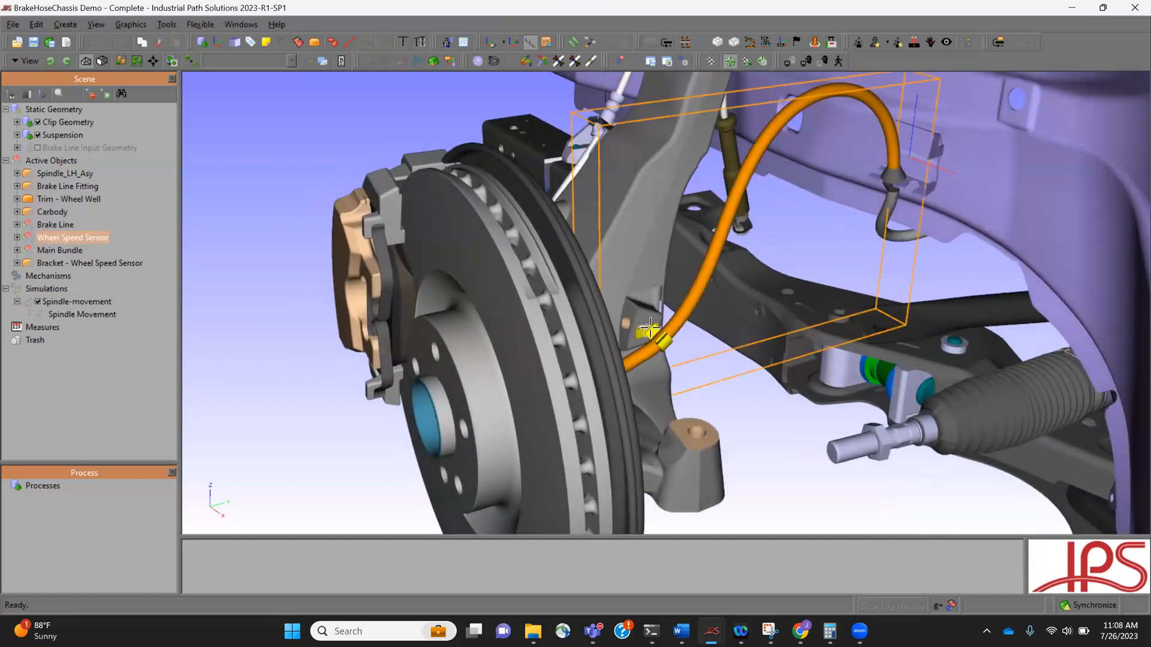
{"action": "left_click", "coordinate": [648, 320]}
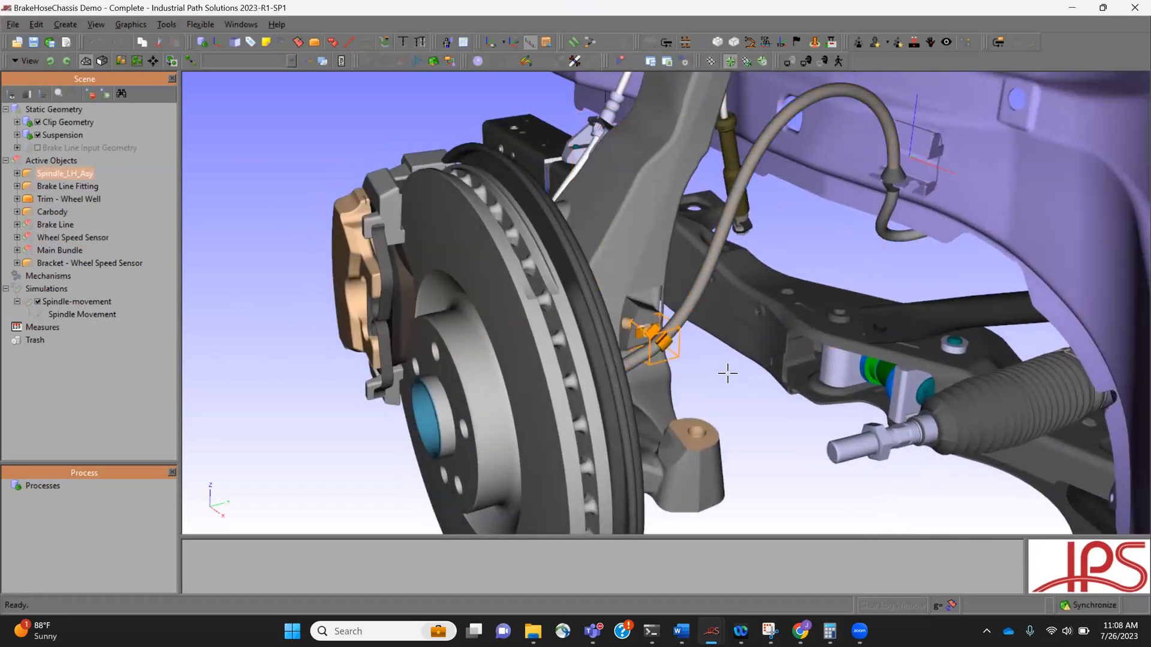
{"action": "left_click", "coordinate": [753, 408]}
{"action": "scroll", "coordinate": [689, 390], "scroll_direction": "down", "scroll_amount": 2}
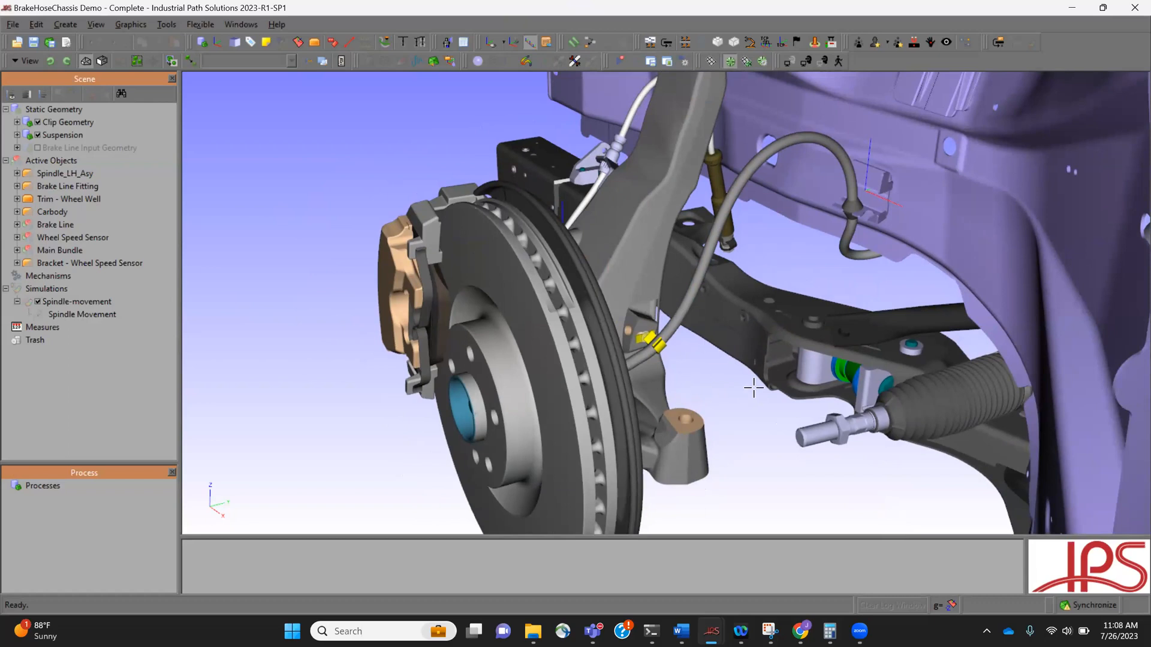
{"action": "scroll", "coordinate": [737, 372], "scroll_direction": "down", "scroll_amount": 3}
{"action": "middle_click_drag", "start_coordinate": [673, 428], "coordinate": [712, 430]}
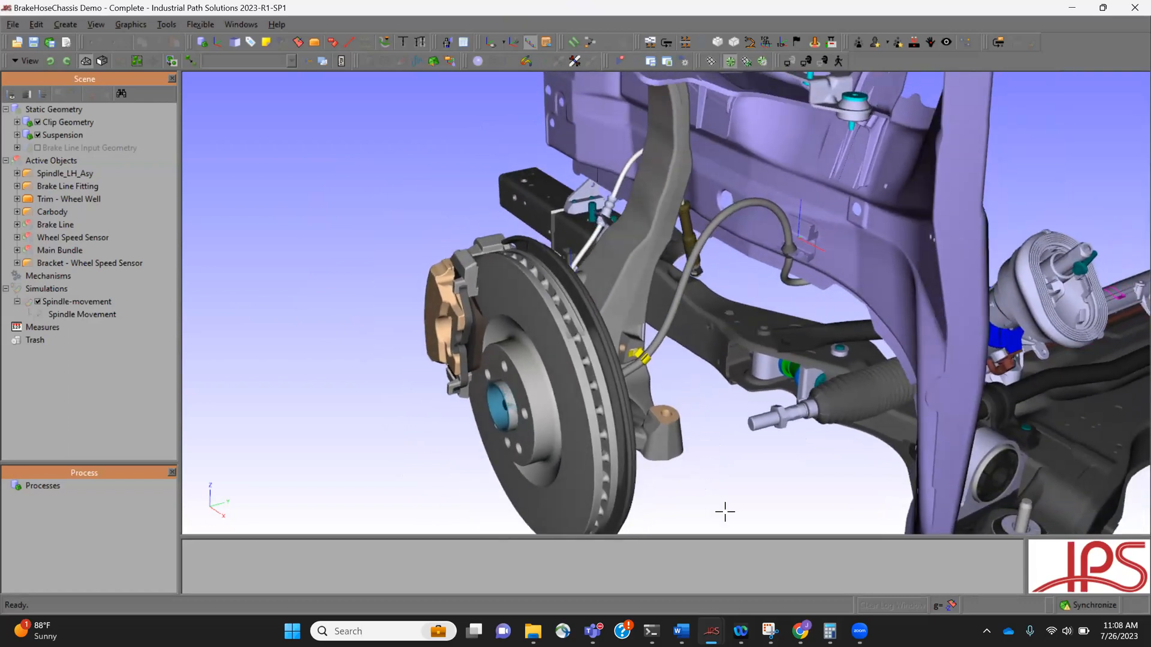
Switch to the empty new scene window and import Clip Geometry.jt
{"action": "mouse_move", "coordinate": [711, 631]}
{"action": "left_click", "coordinate": [866, 560]}
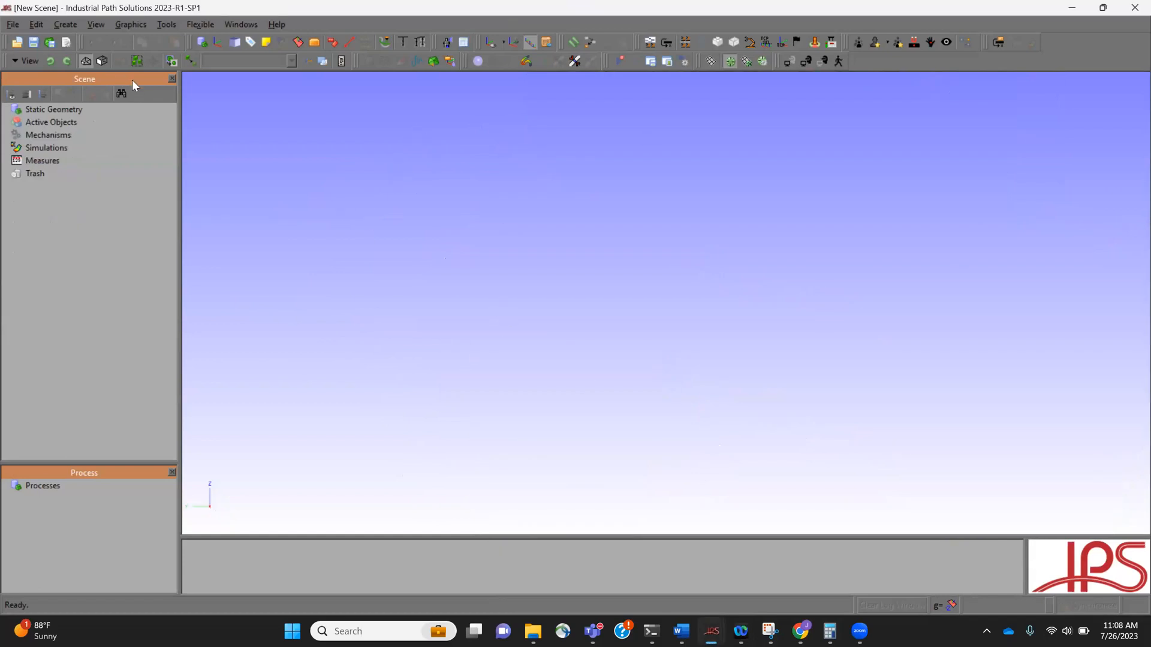
{"action": "left_click", "coordinate": [13, 24]}
{"action": "left_click", "coordinate": [21, 33]}
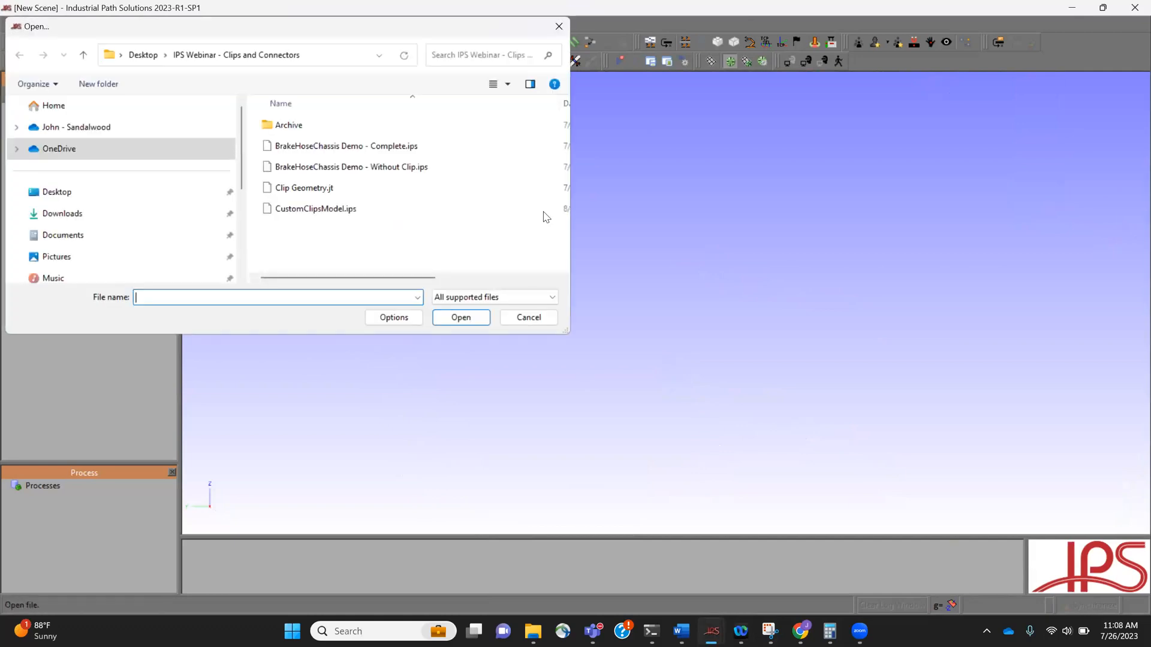
{"action": "left_click", "coordinate": [336, 190]}
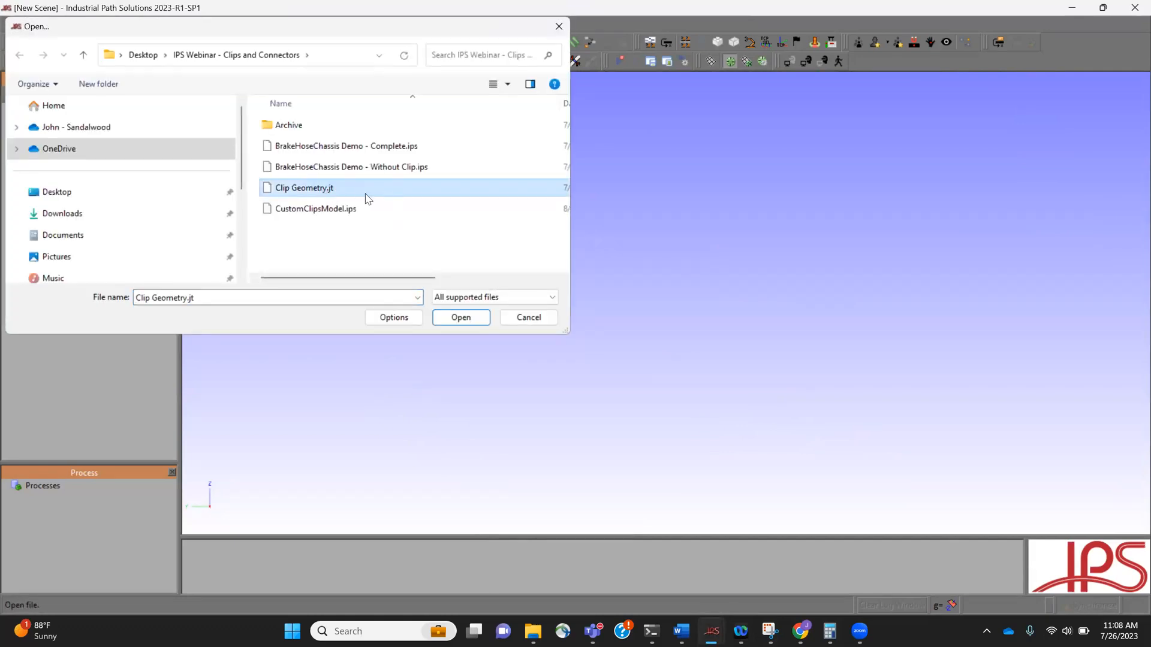
{"action": "left_click", "coordinate": [500, 298]}
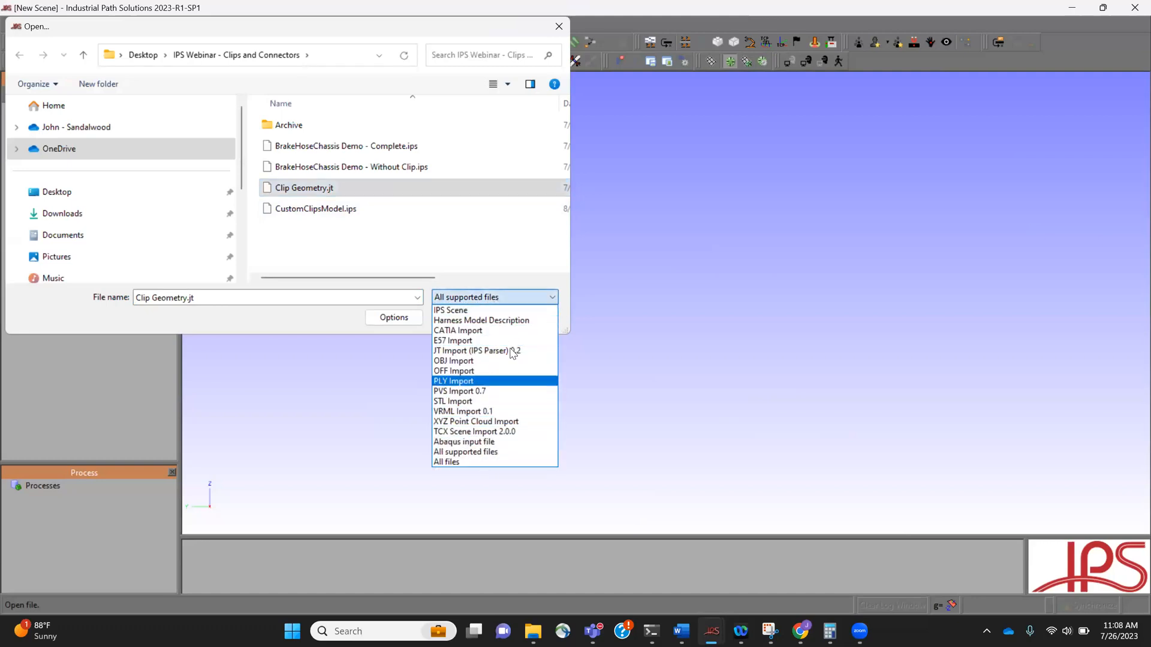
{"action": "left_click", "coordinate": [513, 266]}
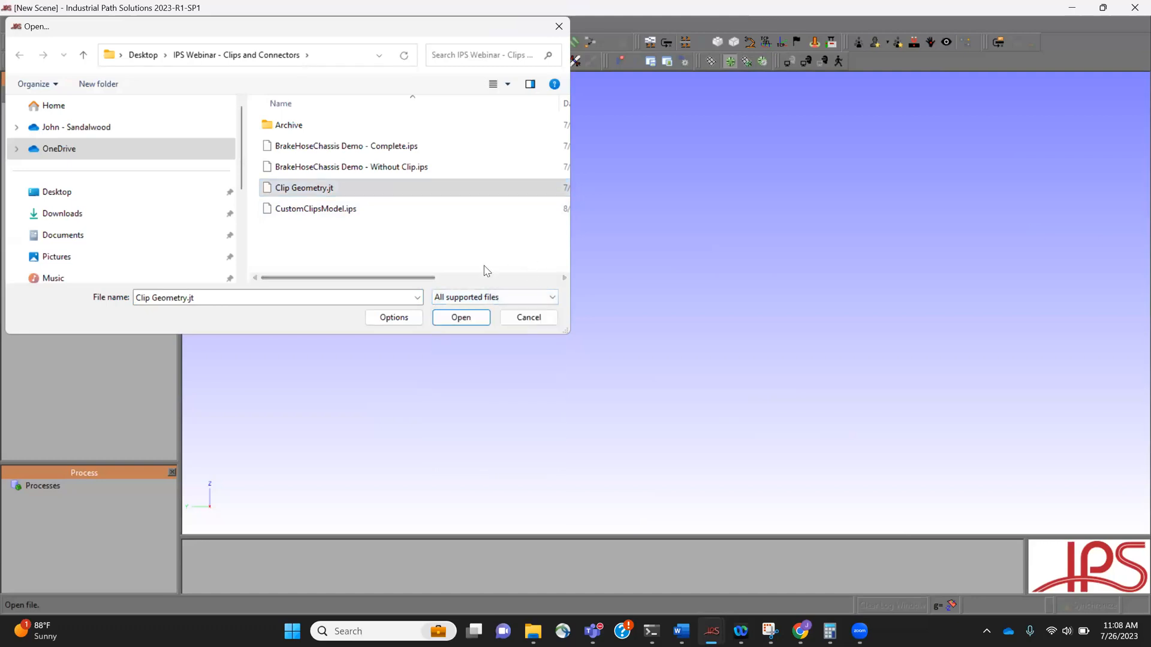
{"action": "left_click", "coordinate": [461, 318]}
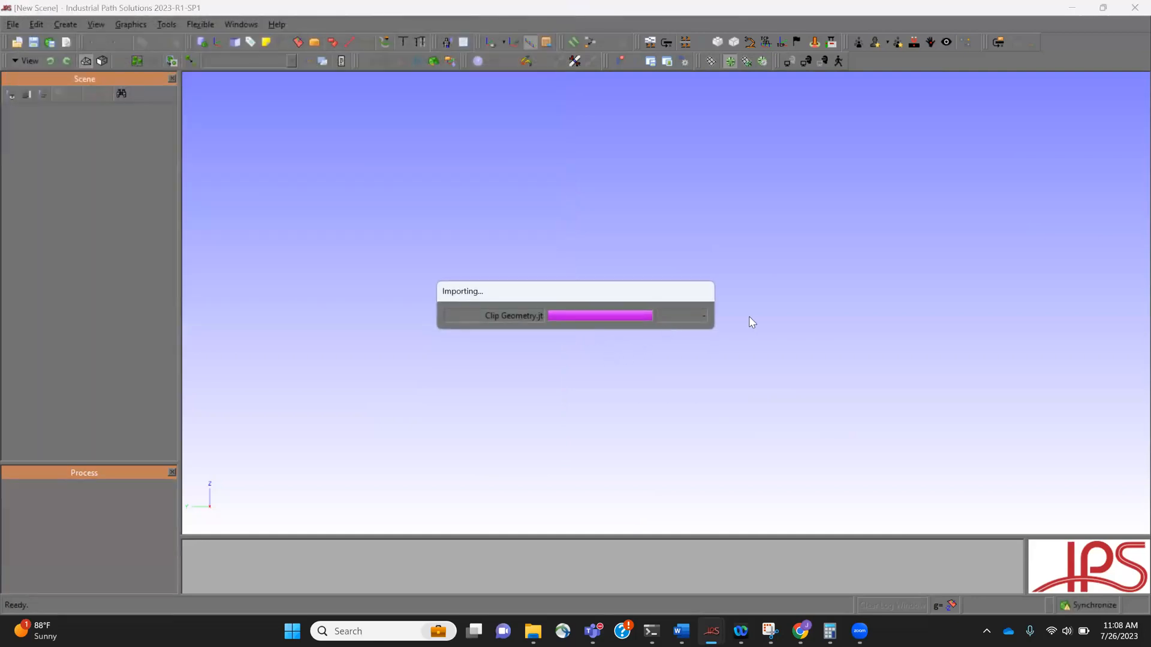
Open the Cable Clip Browser and place it beside the imported clip so both are in view
{"action": "scroll", "coordinate": [609, 339], "scroll_direction": "down", "scroll_amount": 5}
{"action": "middle_click_drag", "start_coordinate": [691, 316], "coordinate": [706, 349]}
{"action": "scroll", "coordinate": [691, 360], "scroll_direction": "up", "scroll_amount": 2}
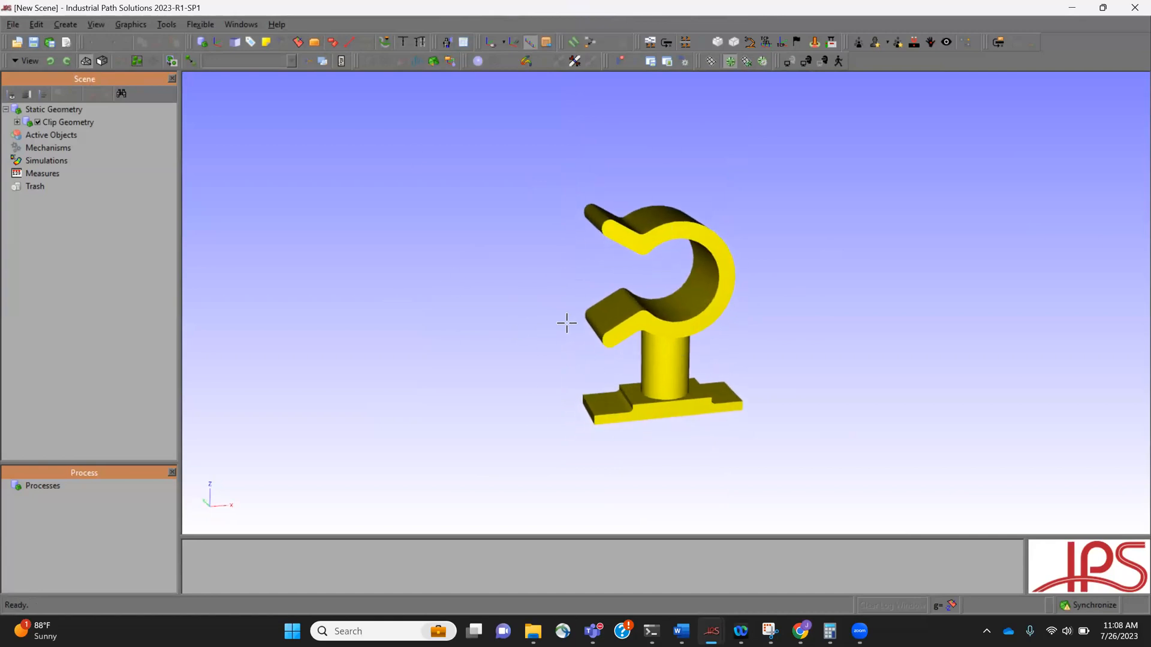
{"action": "left_click", "coordinate": [202, 25]}
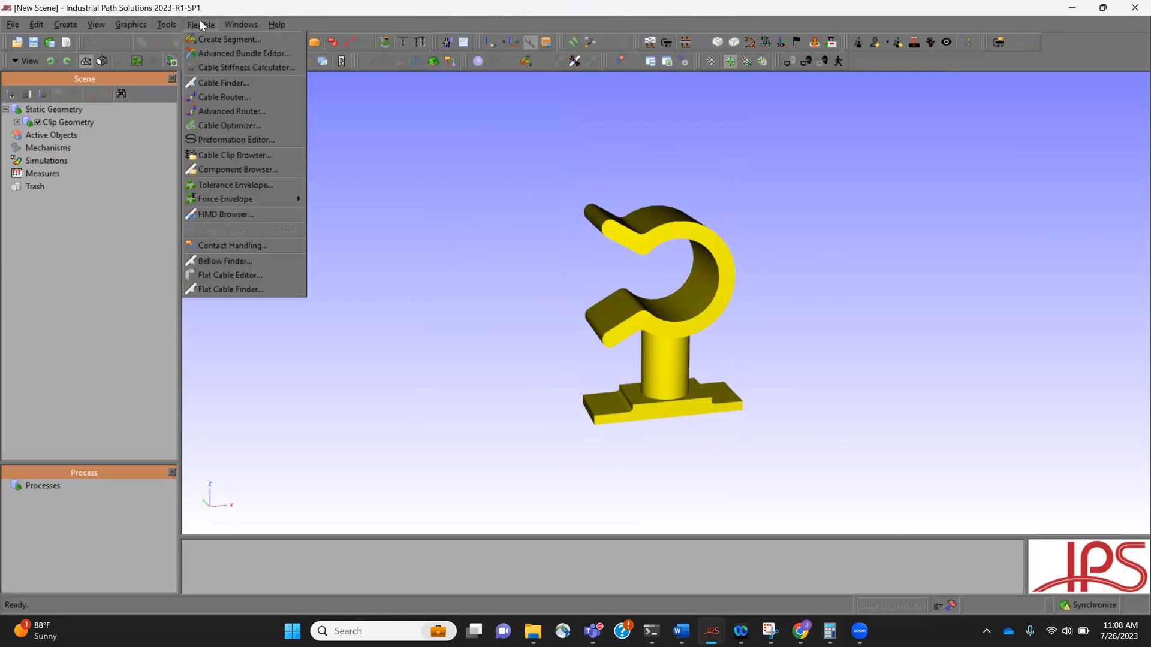
{"action": "left_click", "coordinate": [229, 155]}
{"action": "middle_click_drag", "start_coordinate": [872, 259], "coordinate": [1066, 252]}
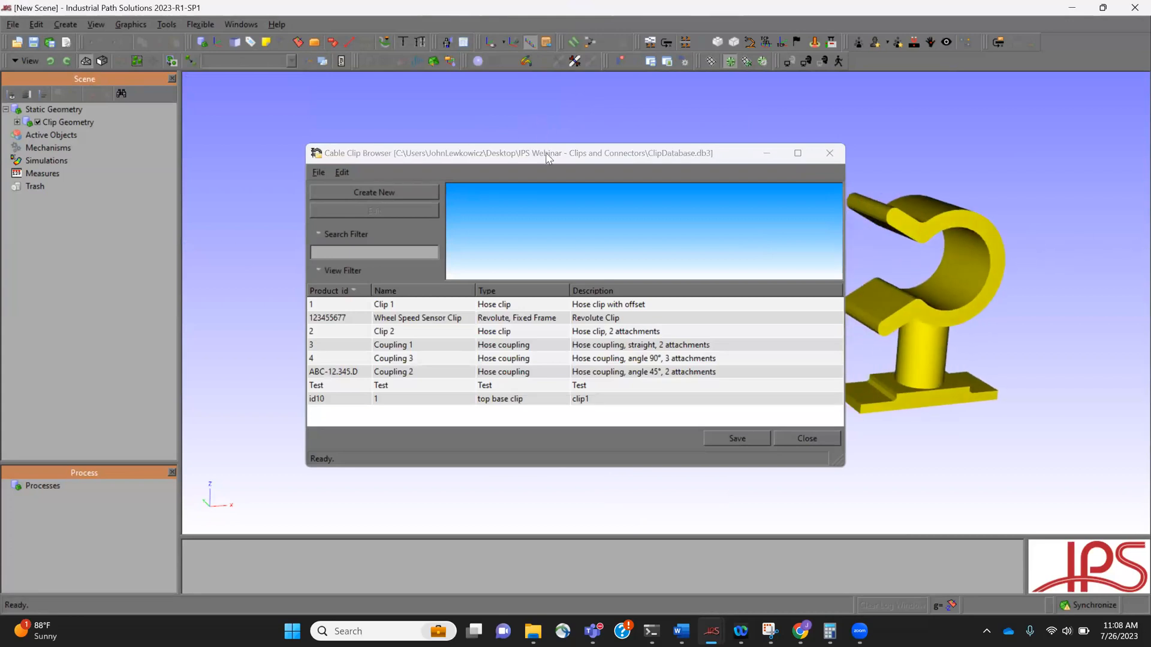
{"action": "left_click_drag", "start_coordinate": [547, 157], "coordinate": [421, 85]}
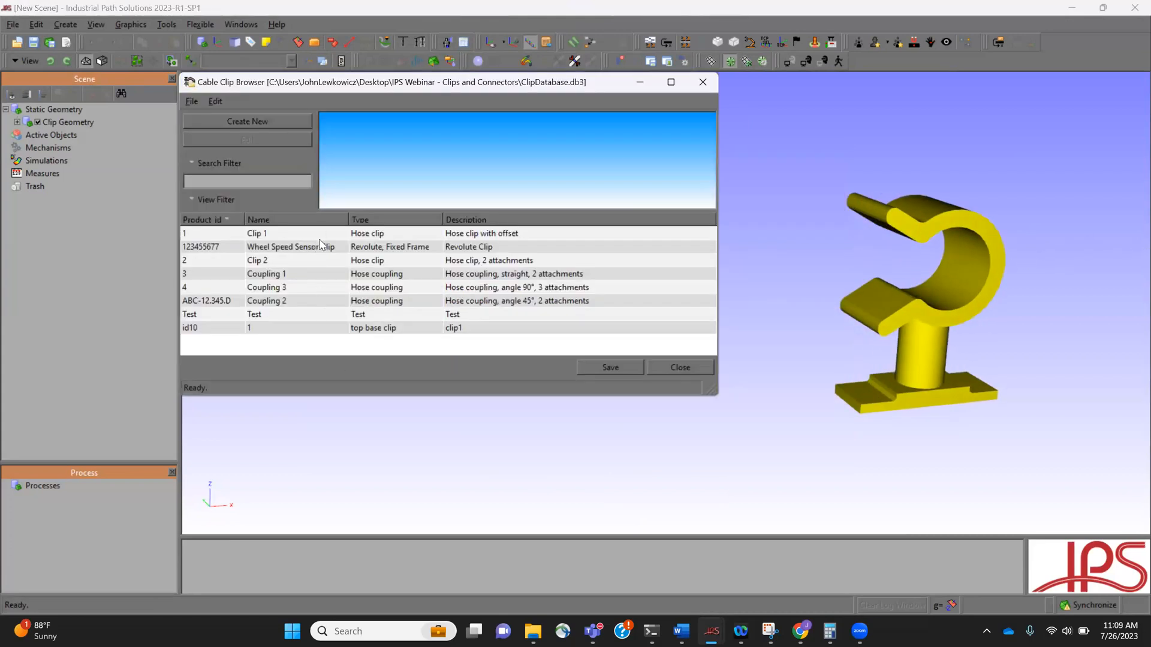
Preview the clips and couplings stored in the clip database one after another
{"action": "left_click", "coordinate": [301, 235]}
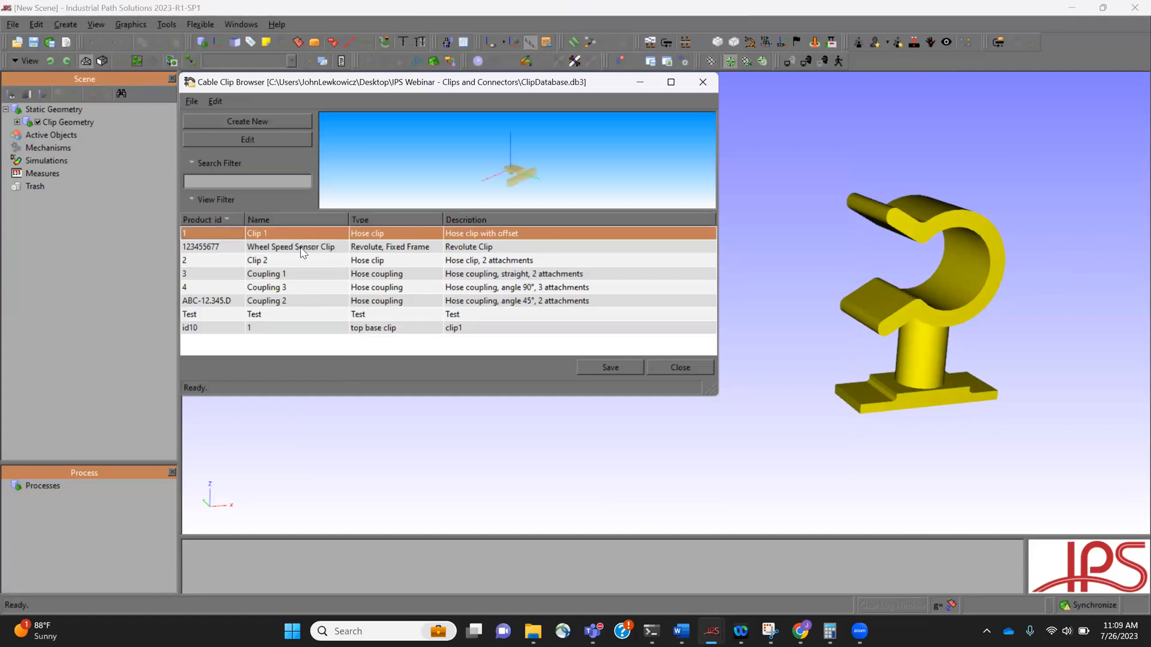
{"action": "left_click", "coordinate": [303, 250]}
{"action": "left_click", "coordinate": [304, 263]}
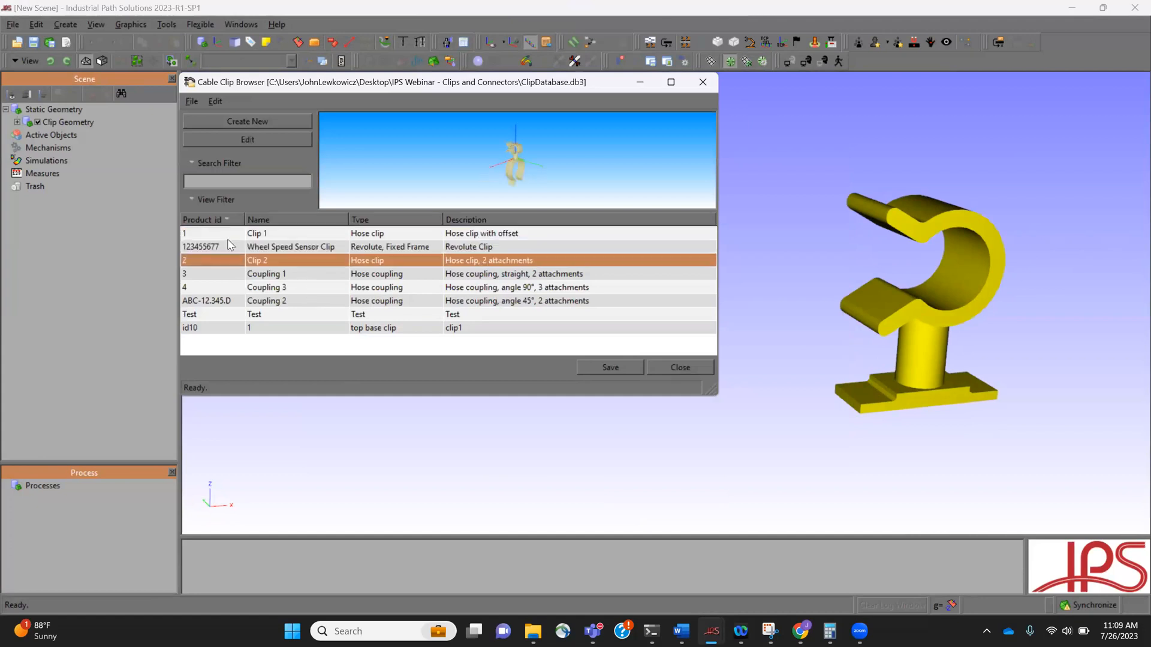
{"action": "left_click", "coordinate": [262, 277]}
{"action": "left_click", "coordinate": [253, 288]}
{"action": "left_click", "coordinate": [280, 302]}
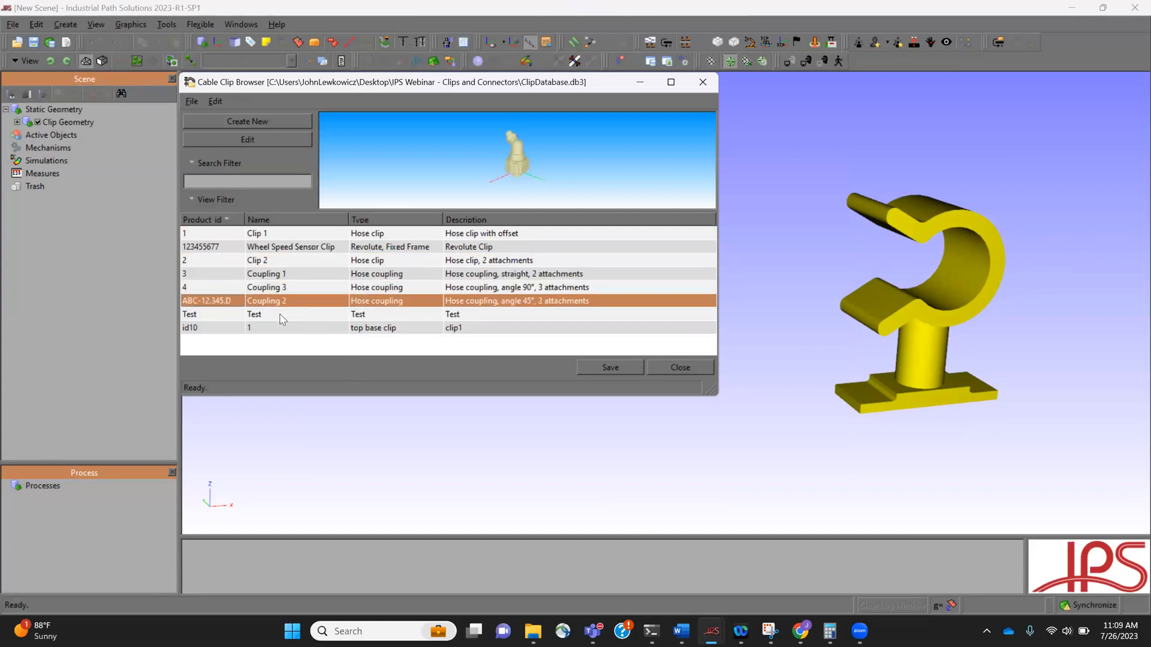
{"action": "left_click", "coordinate": [283, 317]}
{"action": "left_click", "coordinate": [285, 328]}
{"action": "left_click", "coordinate": [293, 289]}
{"action": "left_click", "coordinate": [298, 263]}
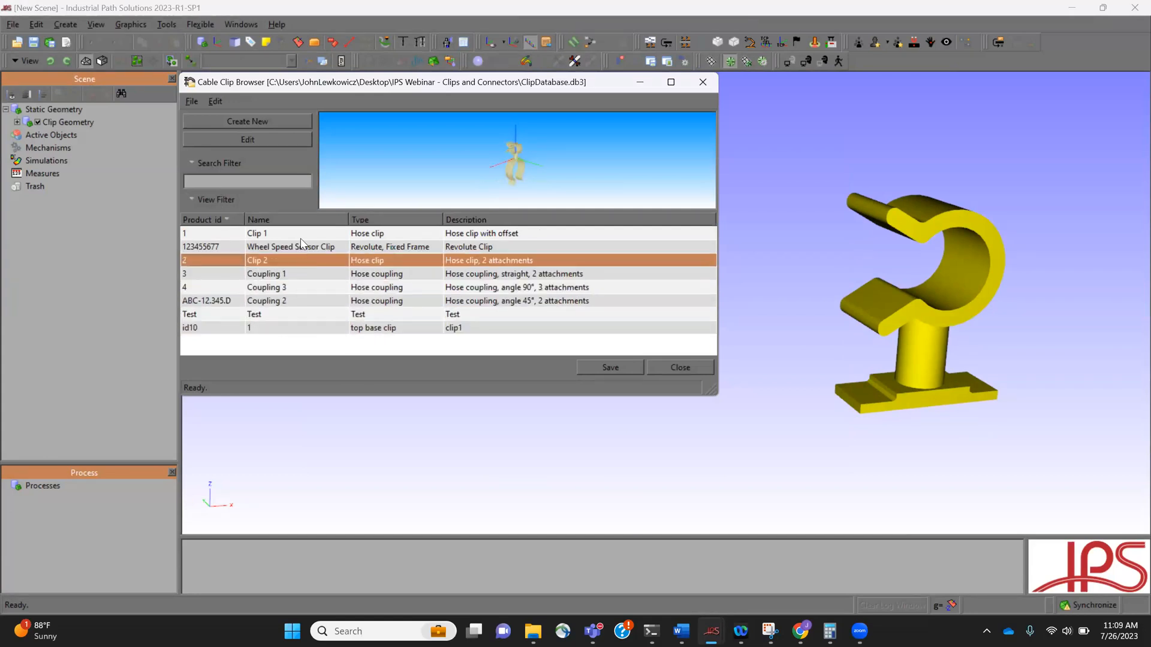
{"action": "left_click", "coordinate": [301, 246]}
{"action": "left_click", "coordinate": [297, 235]}
{"action": "left_click", "coordinate": [284, 261]}
{"action": "left_click_drag", "start_coordinate": [985, 296], "coordinate": [973, 291]}
{"action": "left_click_drag", "start_coordinate": [872, 299], "coordinate": [841, 283]}
{"action": "middle_click_drag", "start_coordinate": [841, 305], "coordinate": [825, 324]}
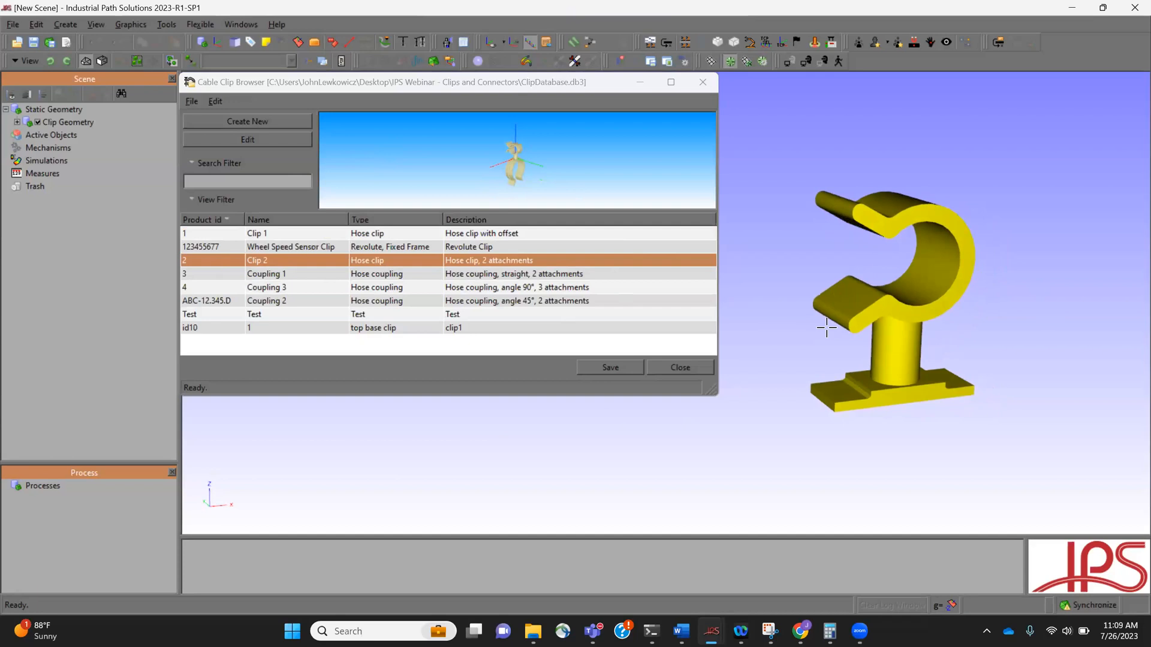
Start a new clip in the Clip Wizard, with the wizard window and clip geometry fully in view
{"action": "left_click", "coordinate": [264, 122]}
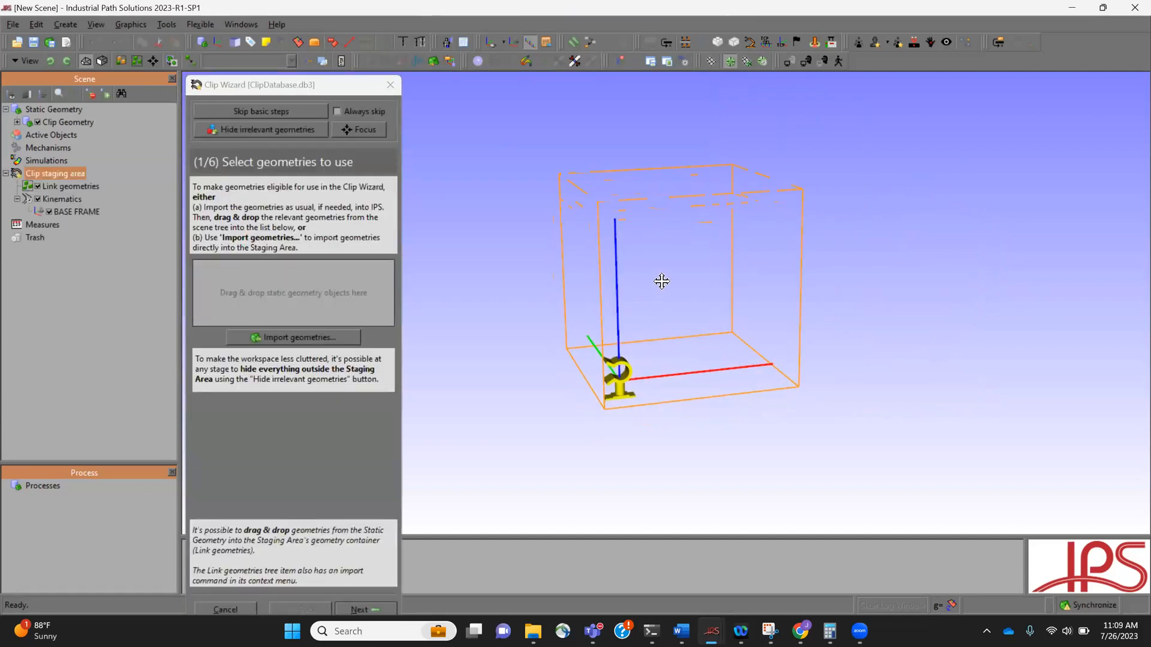
{"action": "left_click", "coordinate": [265, 91]}
{"action": "left_click_drag", "start_coordinate": [268, 94], "coordinate": [266, 49]}
{"action": "middle_click_drag", "start_coordinate": [537, 252], "coordinate": [550, 232]}
{"action": "scroll", "coordinate": [681, 390], "scroll_direction": "up", "scroll_amount": 8}
{"action": "left_click_drag", "start_coordinate": [671, 394], "coordinate": [812, 333]}
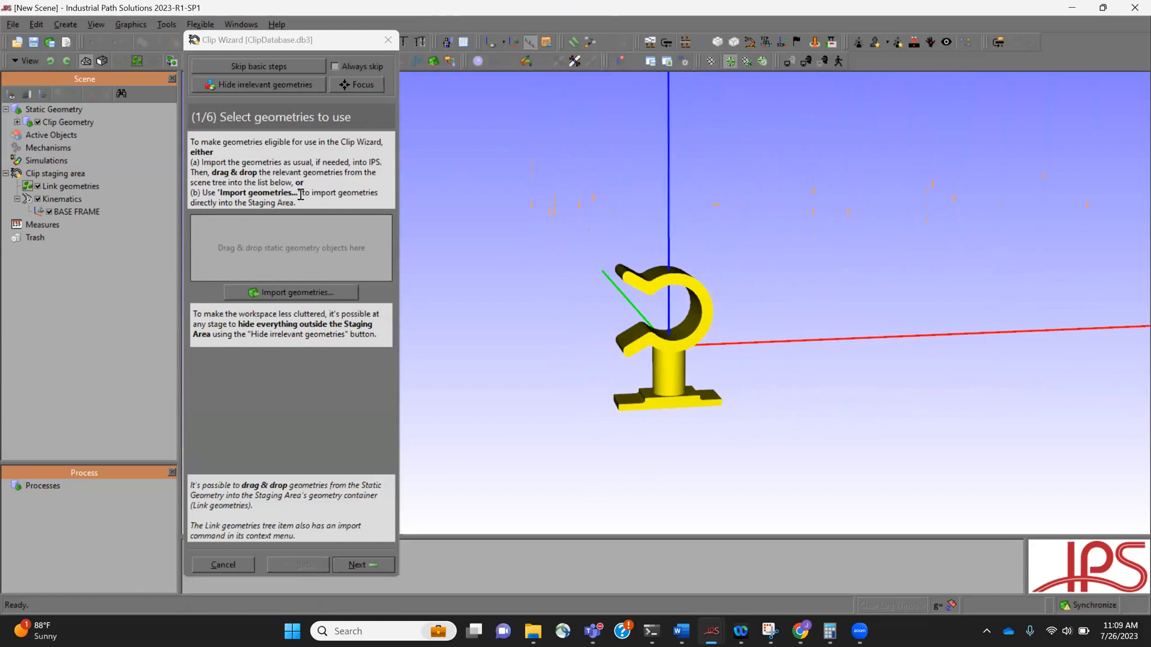
Add the Base and Top geometries of the imported clip to the Clip Wizard's geometries
{"action": "left_click", "coordinate": [17, 123]}
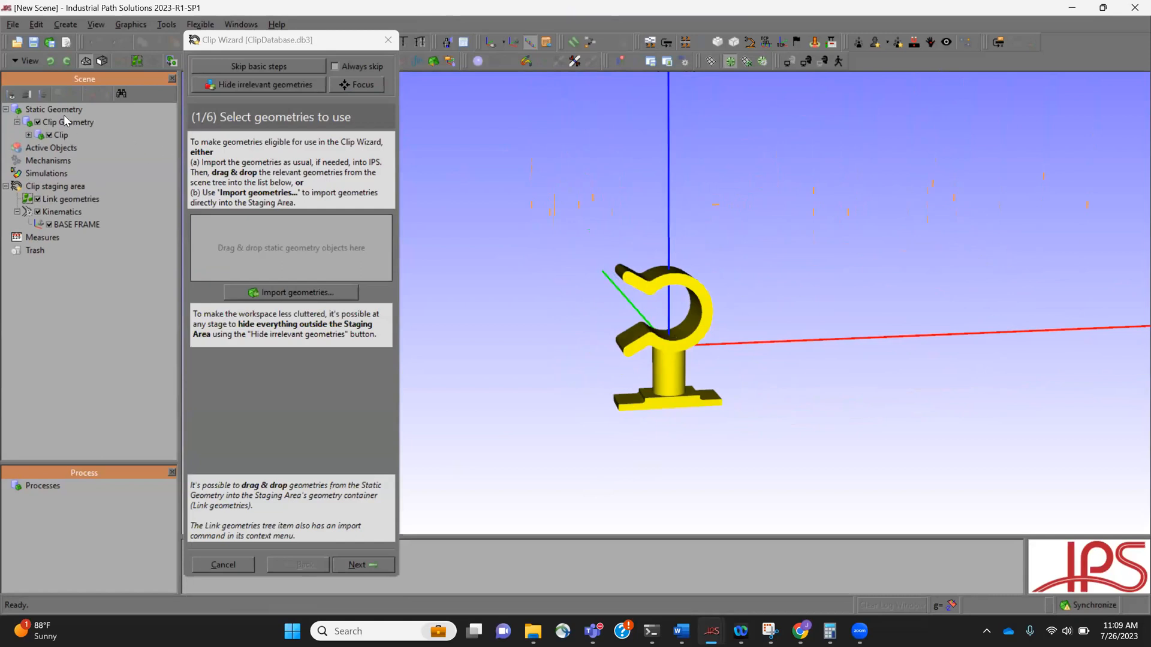
{"action": "left_click", "coordinate": [28, 136]}
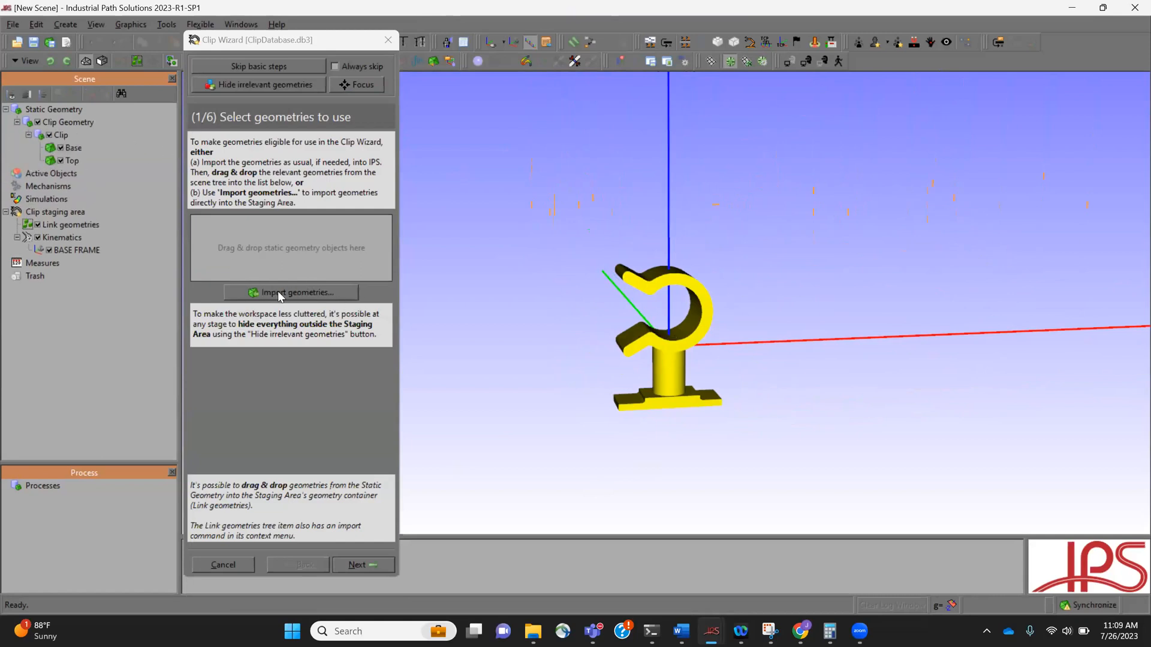
{"action": "left_click", "coordinate": [74, 148]}
{"action": "left_click", "coordinate": [78, 158], "text": "ctrl"}
{"action": "left_click_drag", "start_coordinate": [79, 159], "coordinate": [264, 246]}
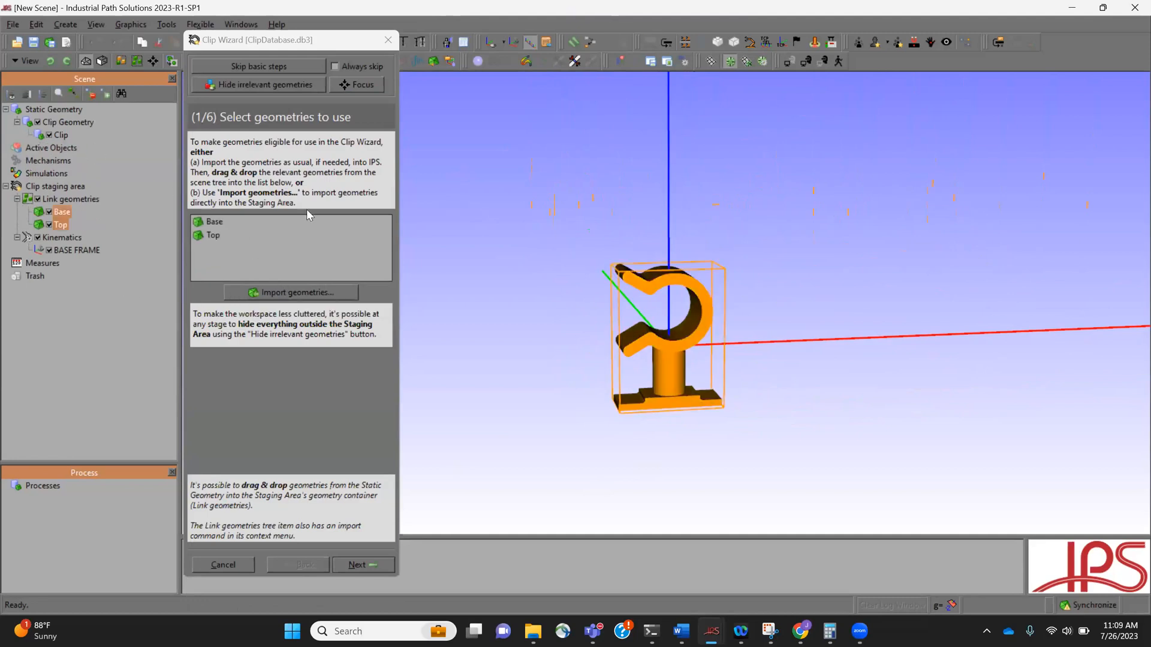
Highlight the Base and Top geometries in turn to check which part of the clip each one covers
{"action": "left_click", "coordinate": [63, 212]}
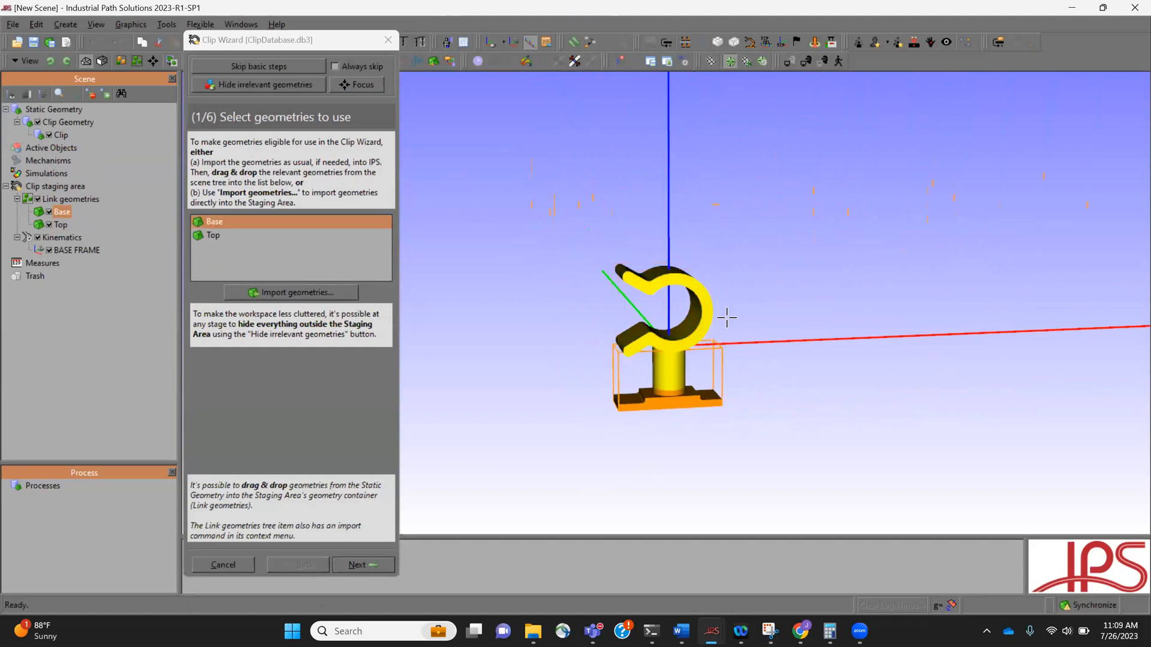
{"action": "left_click", "coordinate": [693, 295]}
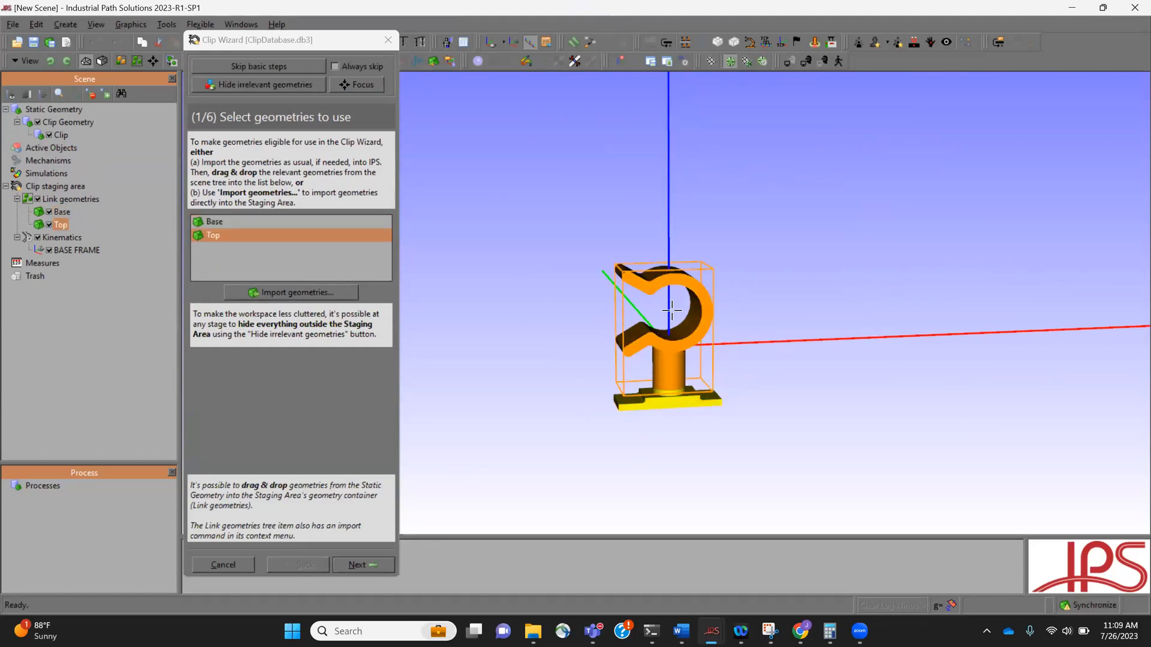
{"action": "middle_click_drag", "start_coordinate": [660, 404], "coordinate": [568, 306]}
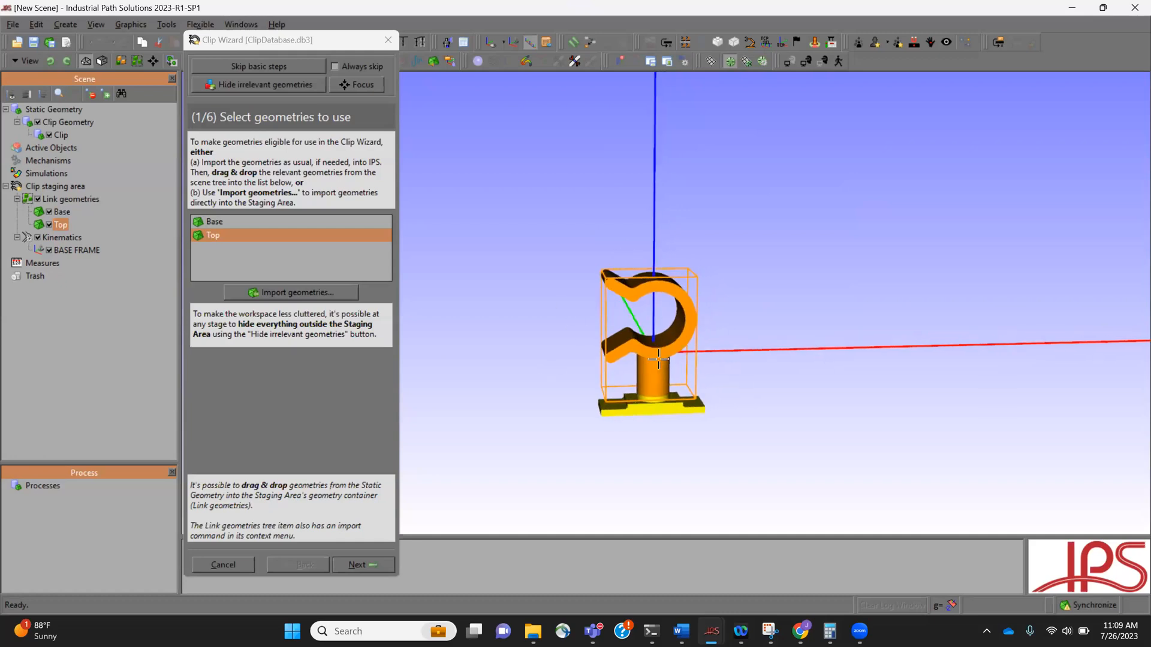
{"action": "middle_click_drag", "start_coordinate": [658, 359], "coordinate": [805, 249]}
{"action": "left_click", "coordinate": [805, 249]}
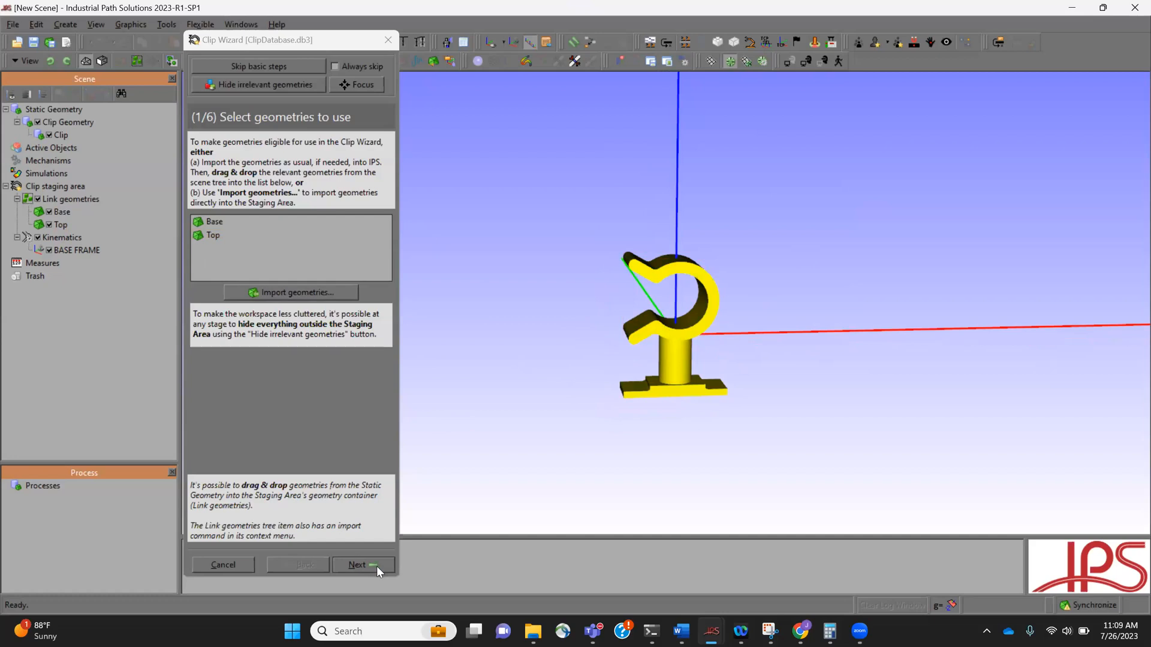
Advance the Clip Wizard to the Base Frame positioning stage
{"action": "left_click", "coordinate": [359, 565]}
{"action": "middle_click_drag", "start_coordinate": [496, 306], "coordinate": [490, 296]}
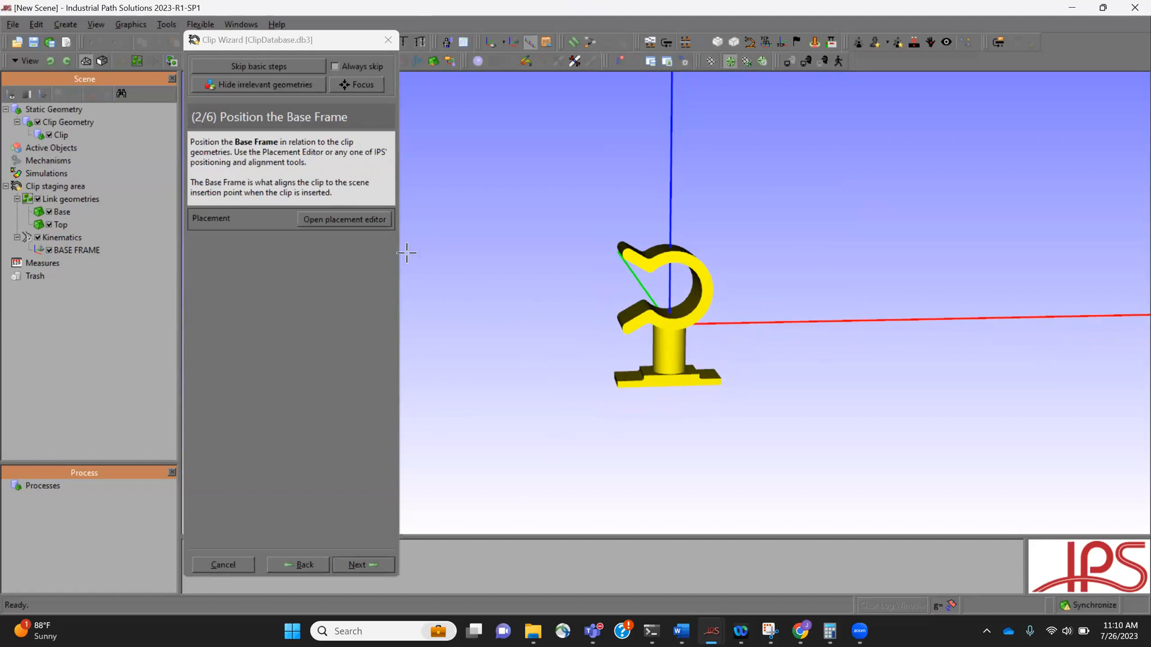
{"action": "middle_click_drag", "start_coordinate": [670, 401], "coordinate": [568, 338]}
{"action": "scroll", "coordinate": [668, 371], "scroll_direction": "up", "scroll_amount": 4}
{"action": "middle_click_drag", "start_coordinate": [721, 379], "coordinate": [690, 408]}
Align the BASE FRAME's x, y, z position to the midpoint between two diagonal corners of the base plate's underside, without a rotation axis
{"action": "left_click", "coordinate": [72, 250]}
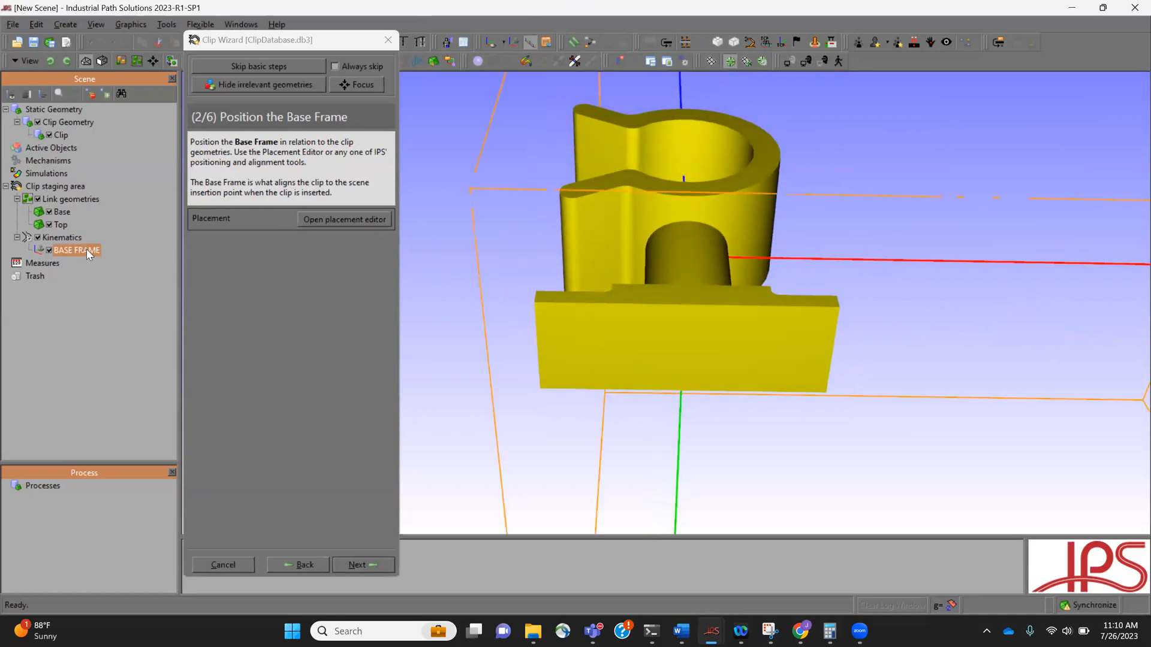
{"action": "middle_click_drag", "start_coordinate": [686, 277], "coordinate": [634, 289]}
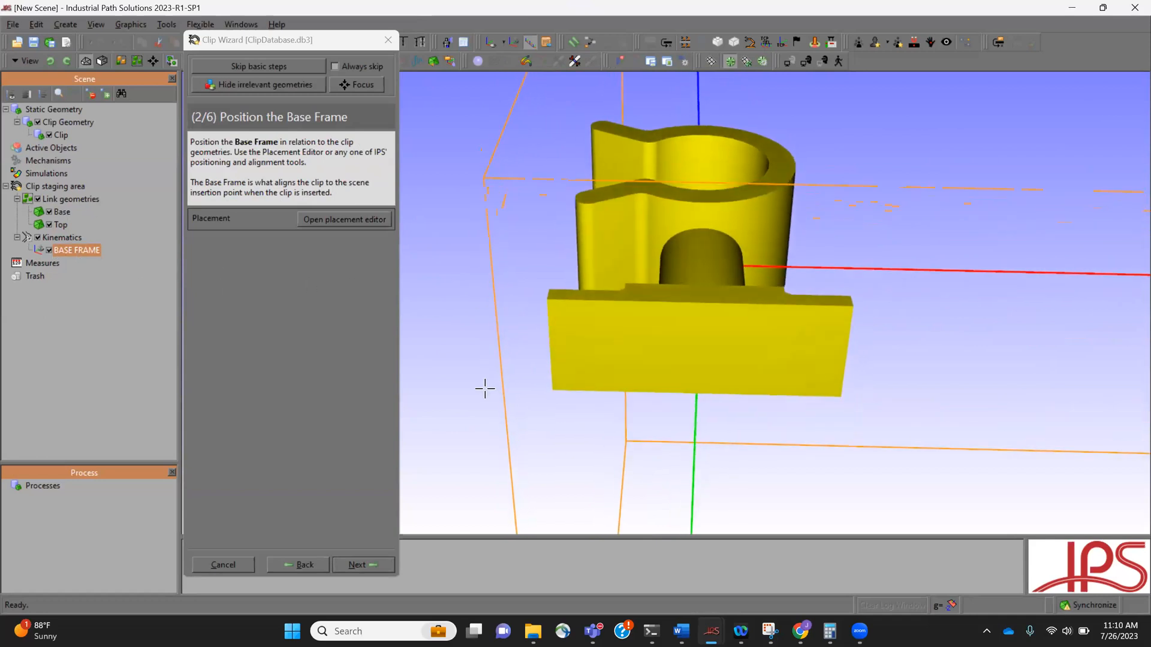
{"action": "key", "text": "a"}
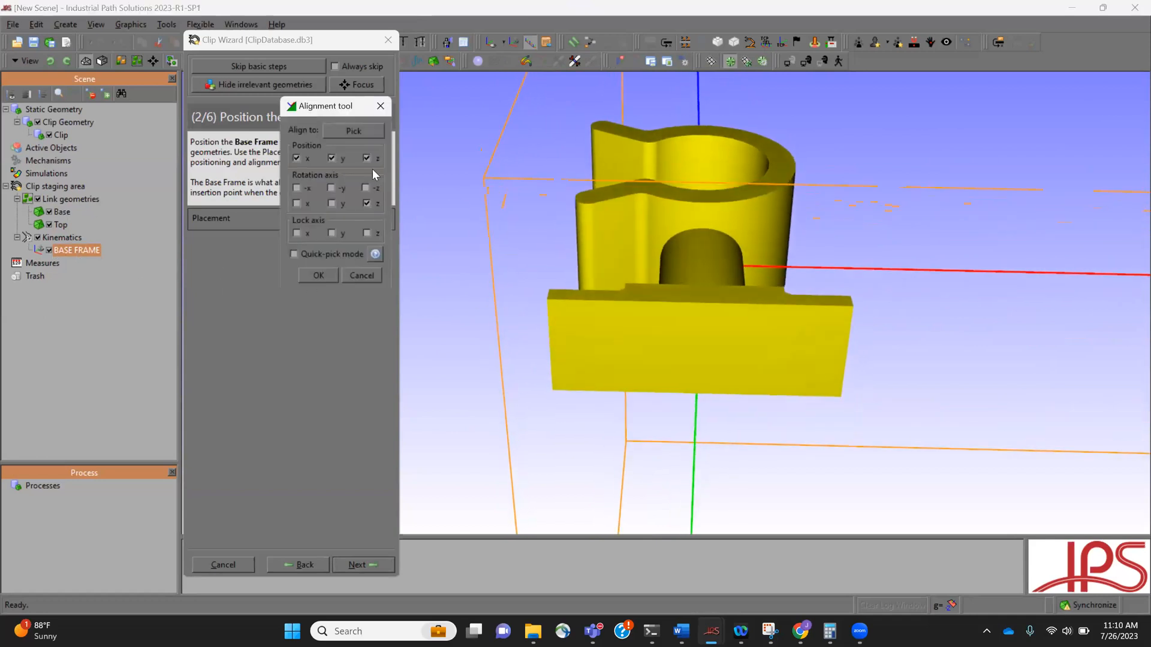
{"action": "left_click", "coordinate": [345, 131]}
{"action": "left_click", "coordinate": [356, 216]}
{"action": "left_click", "coordinate": [548, 299]}
{"action": "left_click", "coordinate": [841, 397]}
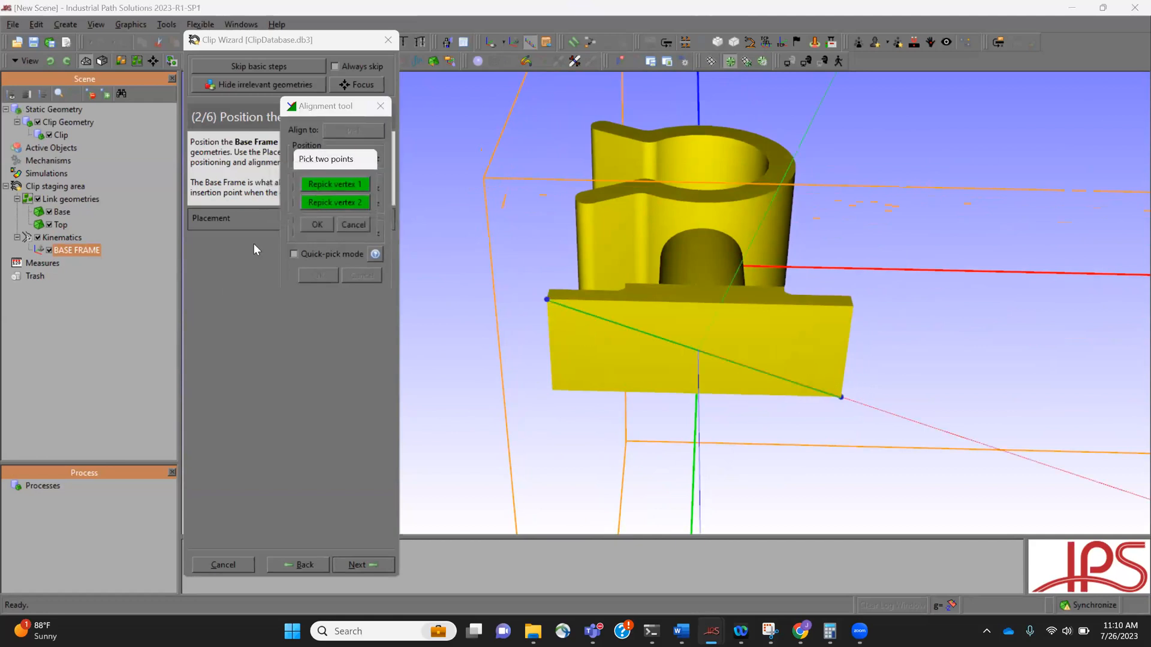
{"action": "left_click", "coordinate": [318, 224]}
{"action": "left_click", "coordinate": [366, 204]}
{"action": "middle_click_drag", "start_coordinate": [601, 323], "coordinate": [941, 342]}
{"action": "left_click", "coordinate": [321, 276]}
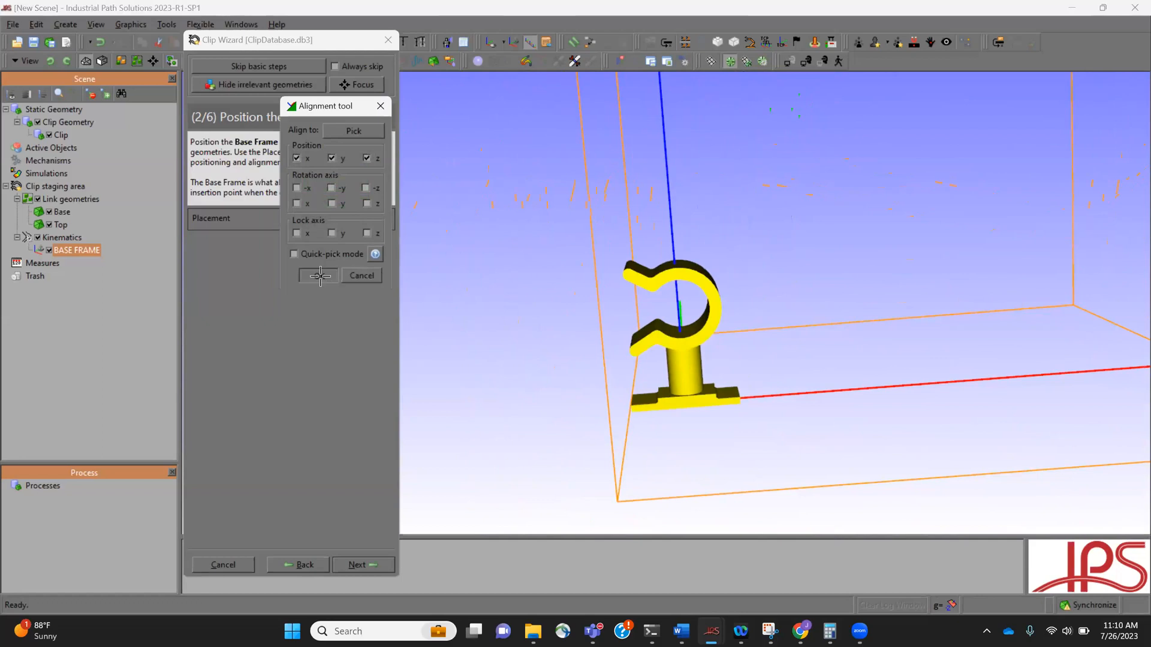
Accept the Base Frame placement and advance the Clip Wizard to the Create Links stage
{"action": "left_click", "coordinate": [363, 564]}
{"action": "middle_click_drag", "start_coordinate": [612, 361], "coordinate": [755, 428]}
{"action": "scroll", "coordinate": [742, 384], "scroll_direction": "up", "scroll_amount": 3}
{"action": "middle_click_drag", "start_coordinate": [739, 385], "coordinate": [724, 380]}
{"action": "left_click", "coordinate": [804, 358]}
{"action": "middle_click_drag", "start_coordinate": [804, 358], "coordinate": [767, 363]}
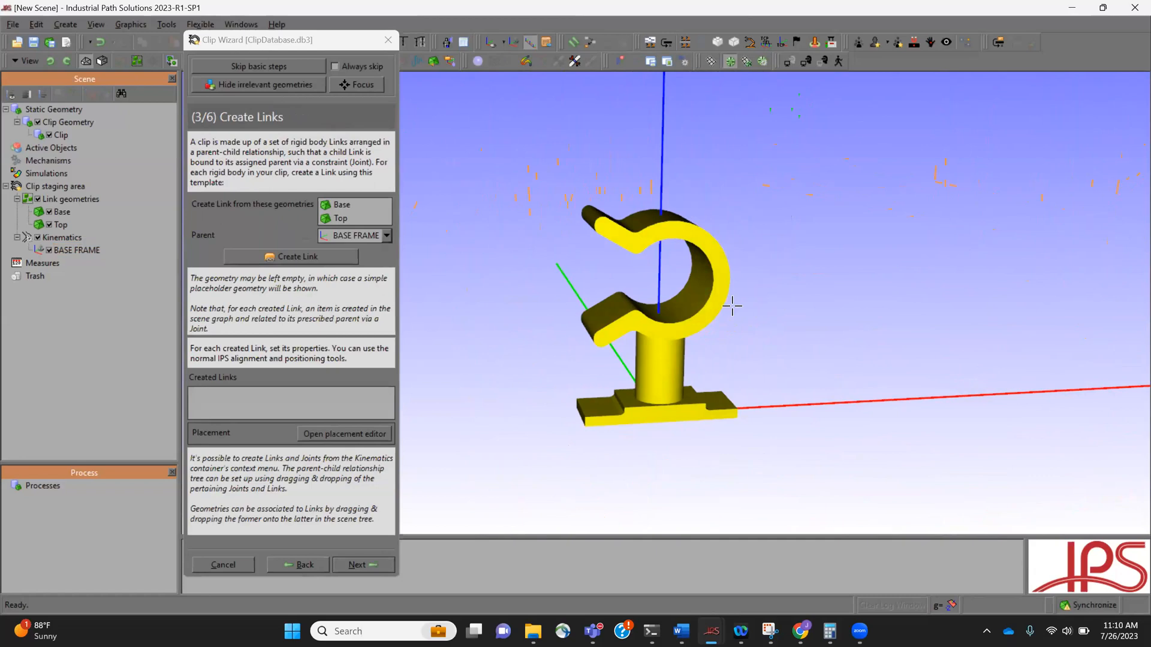
Highlight the base plate and the clip top in the model to identify the two rigid bodies that need links
{"action": "left_click", "coordinate": [664, 331]}
{"action": "left_click", "coordinate": [640, 412]}
{"action": "left_click", "coordinate": [664, 358]}
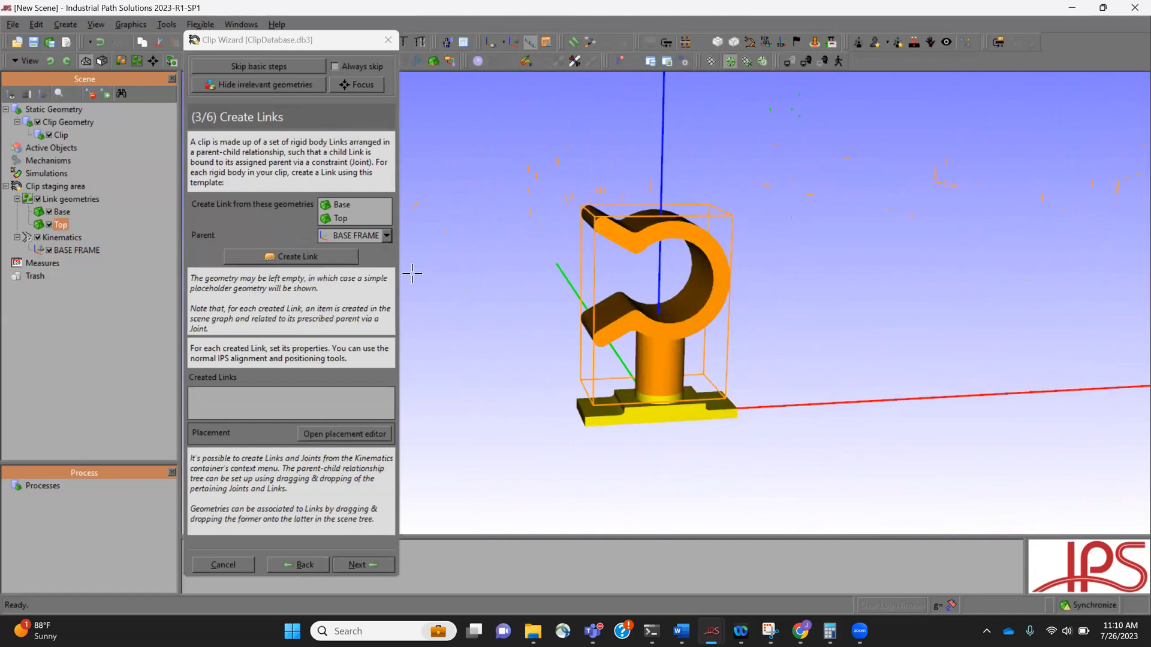
{"action": "left_click", "coordinate": [630, 386]}
{"action": "middle_click_drag", "start_coordinate": [618, 423], "coordinate": [625, 409]}
{"action": "left_click", "coordinate": [616, 398]}
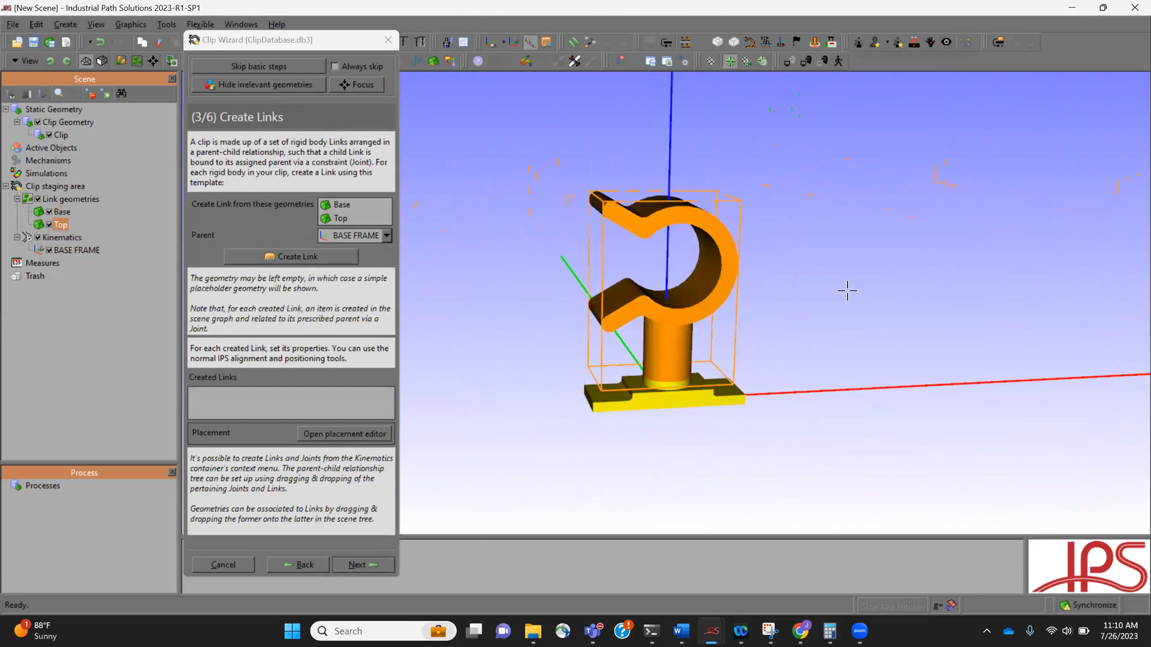
{"action": "left_click", "coordinate": [777, 483]}
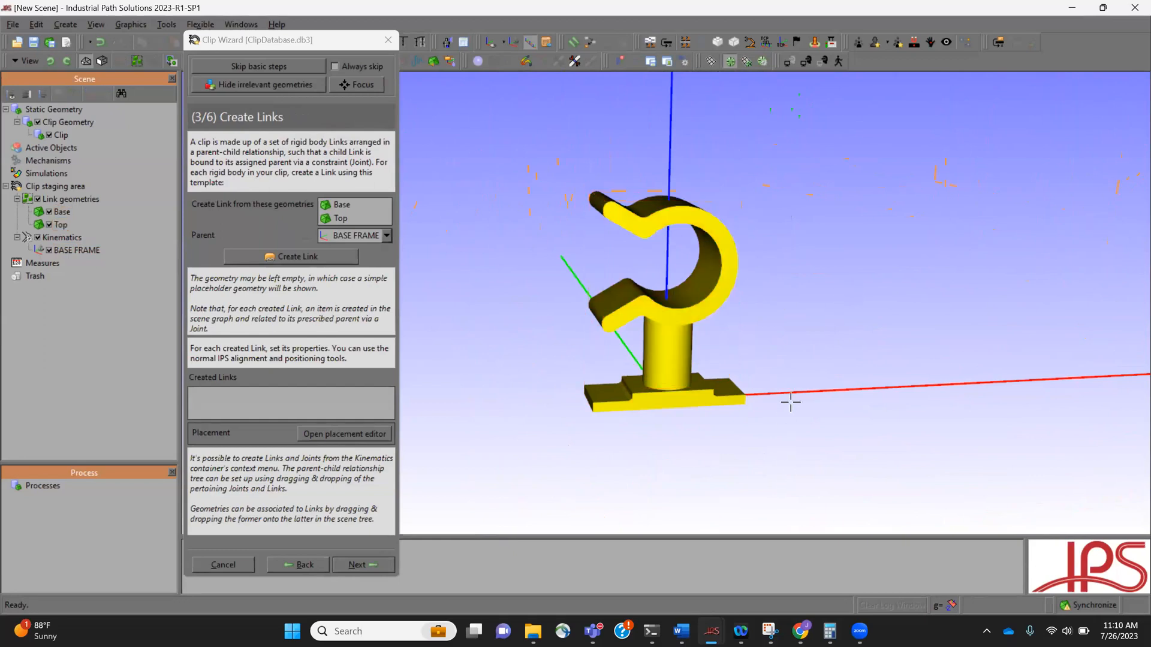
{"action": "middle_click_drag", "start_coordinate": [660, 296], "coordinate": [682, 308]}
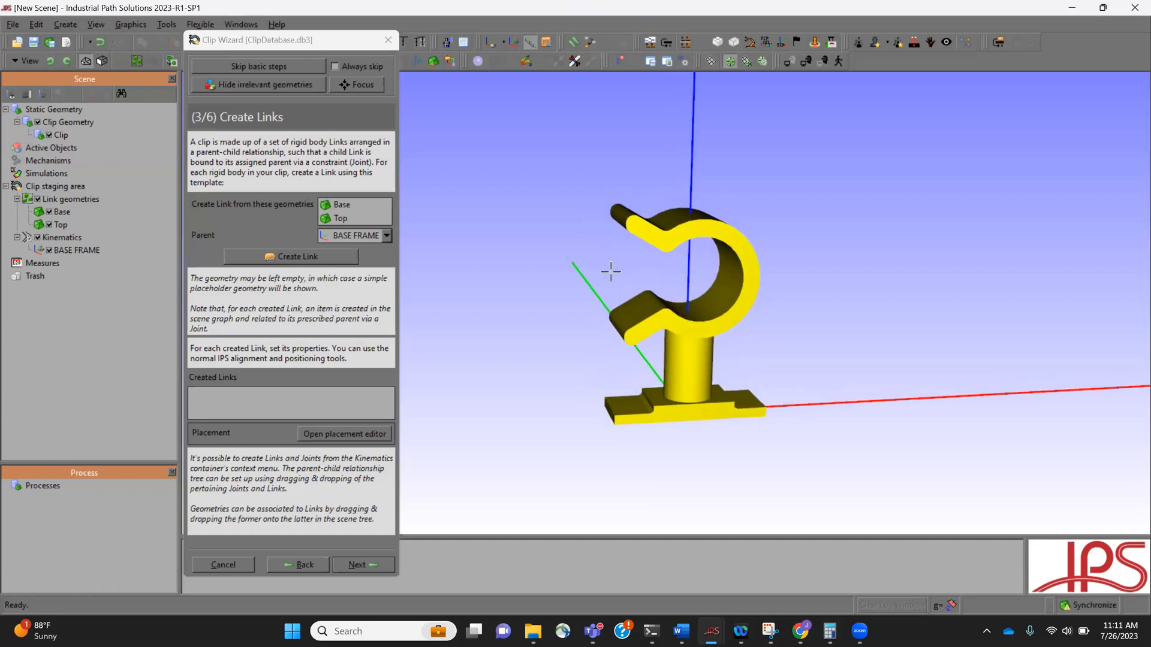
Create one link each from the Base and Top geometries, with BASE FRAME as the parent
{"action": "left_click", "coordinate": [303, 255]}
{"action": "left_click", "coordinate": [300, 254]}
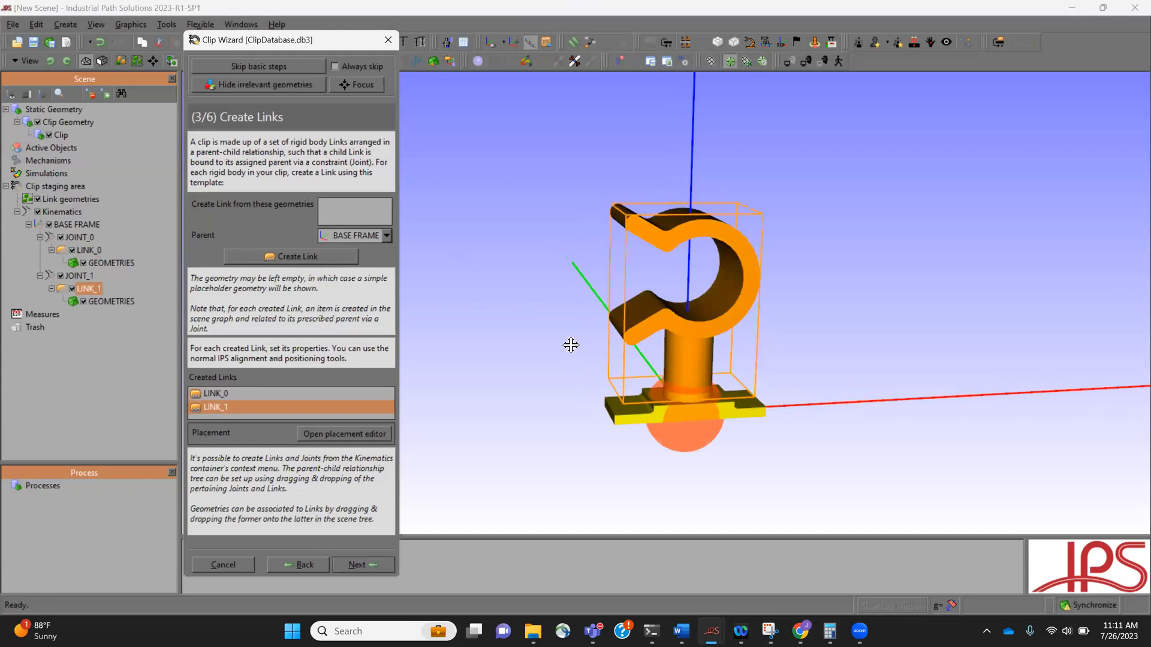
{"action": "middle_click_drag", "start_coordinate": [571, 345], "coordinate": [573, 327]}
Highlight the geometries of LINK_0 and LINK_1 alternately to check which clip part each link contains
{"action": "left_click", "coordinate": [106, 301]}
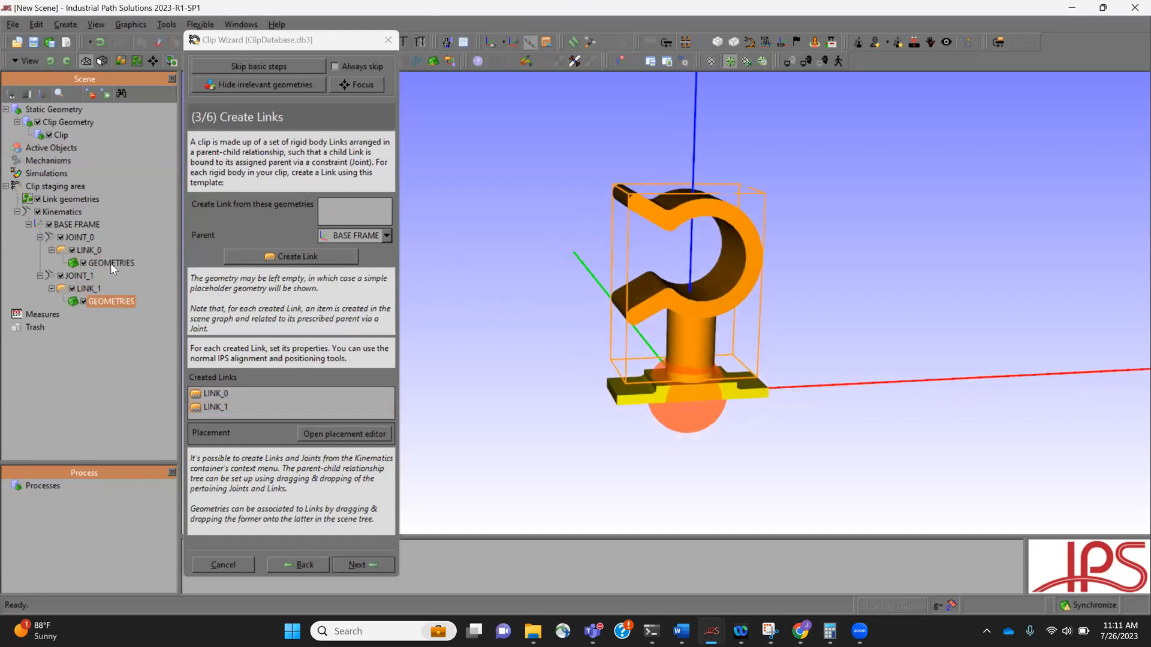
{"action": "left_click", "coordinate": [110, 264]}
{"action": "left_click_drag", "start_coordinate": [107, 304], "coordinate": [114, 264]}
{"action": "left_click", "coordinate": [106, 301]}
{"action": "left_click", "coordinate": [114, 265]}
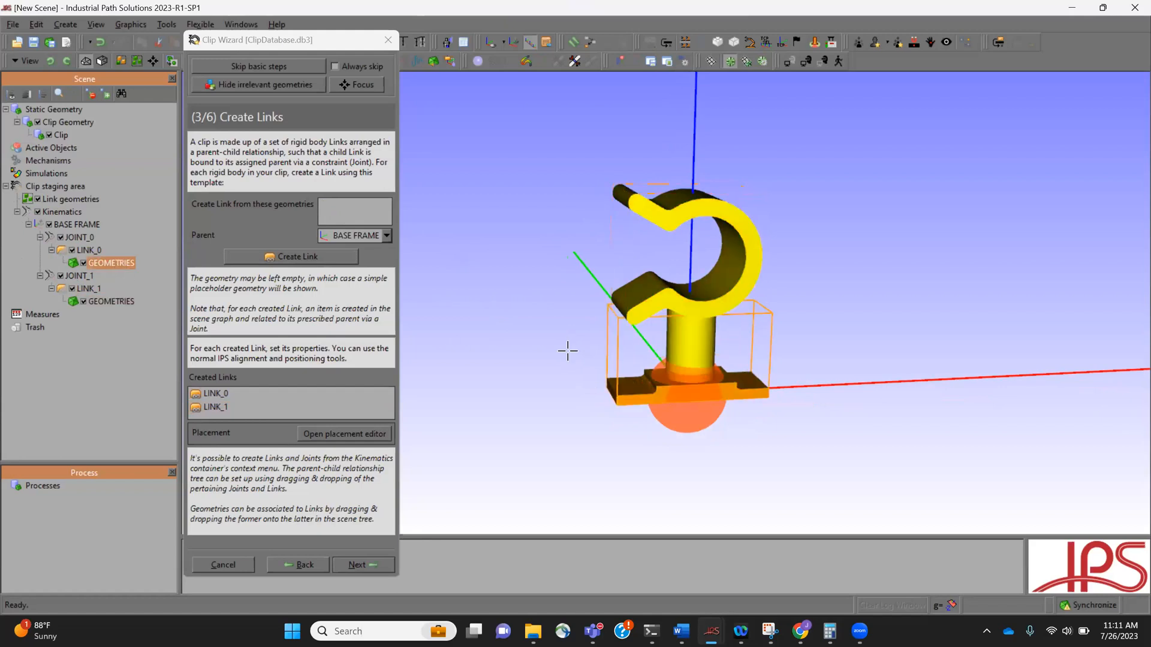
{"action": "left_click", "coordinate": [558, 298]}
{"action": "left_click_drag", "start_coordinate": [587, 276], "coordinate": [580, 278]}
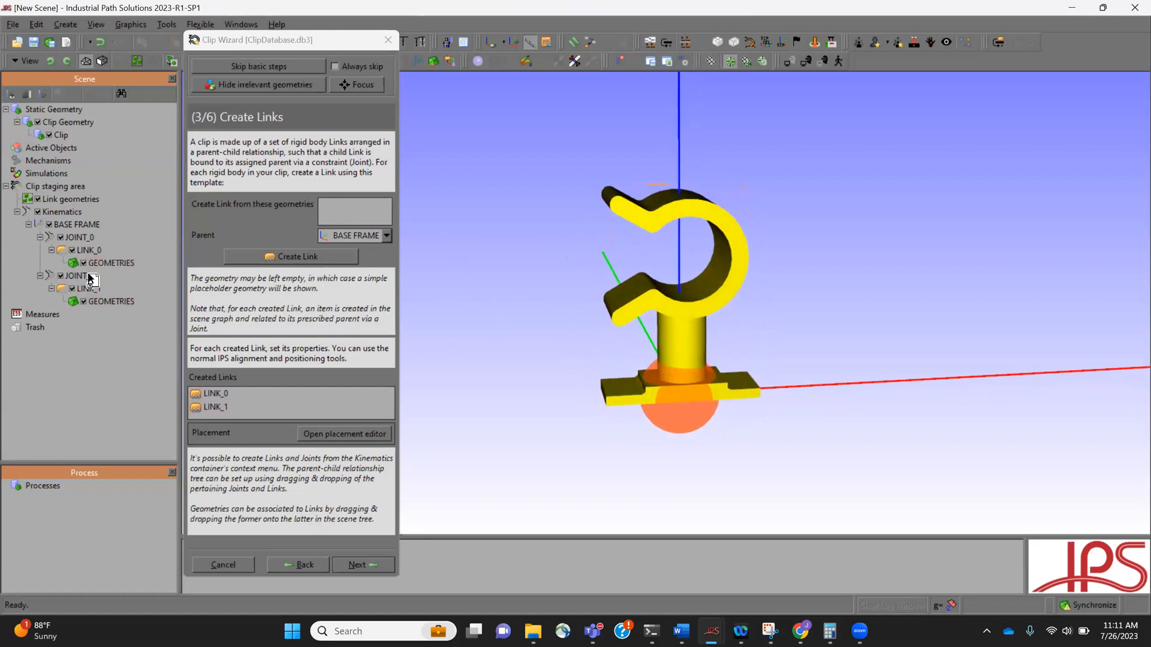
Move JOINT_1 with its link under LINK_0 so that the clip top becomes a child of the base
{"action": "left_click", "coordinate": [89, 276]}
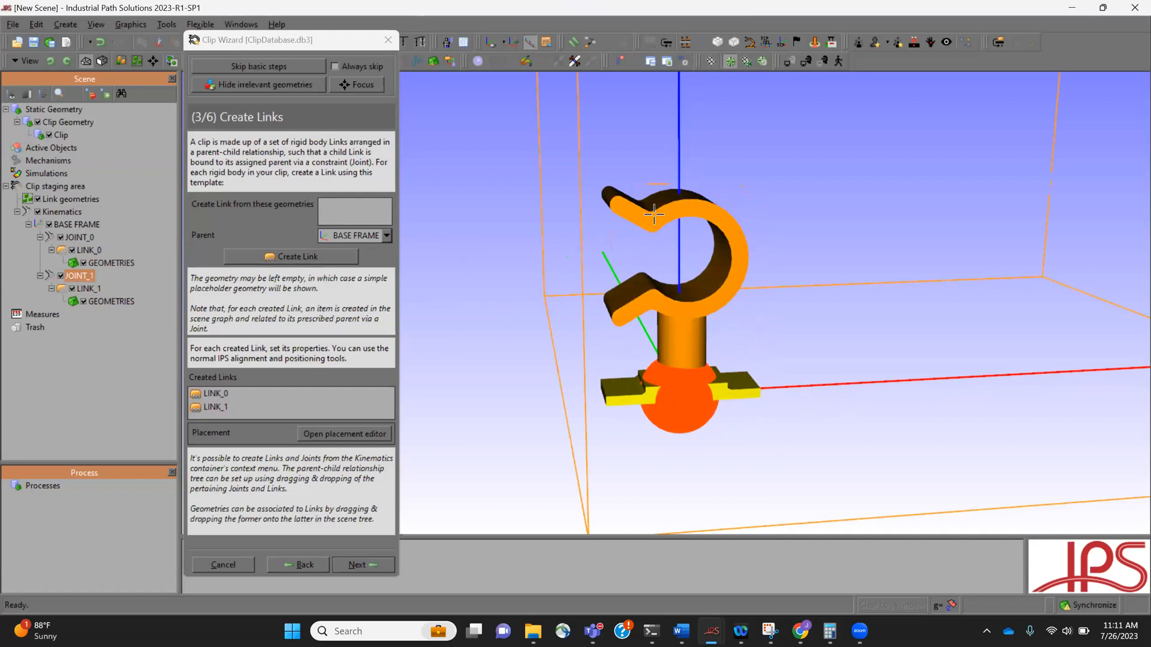
{"action": "middle_click_drag", "start_coordinate": [629, 359], "coordinate": [620, 372]}
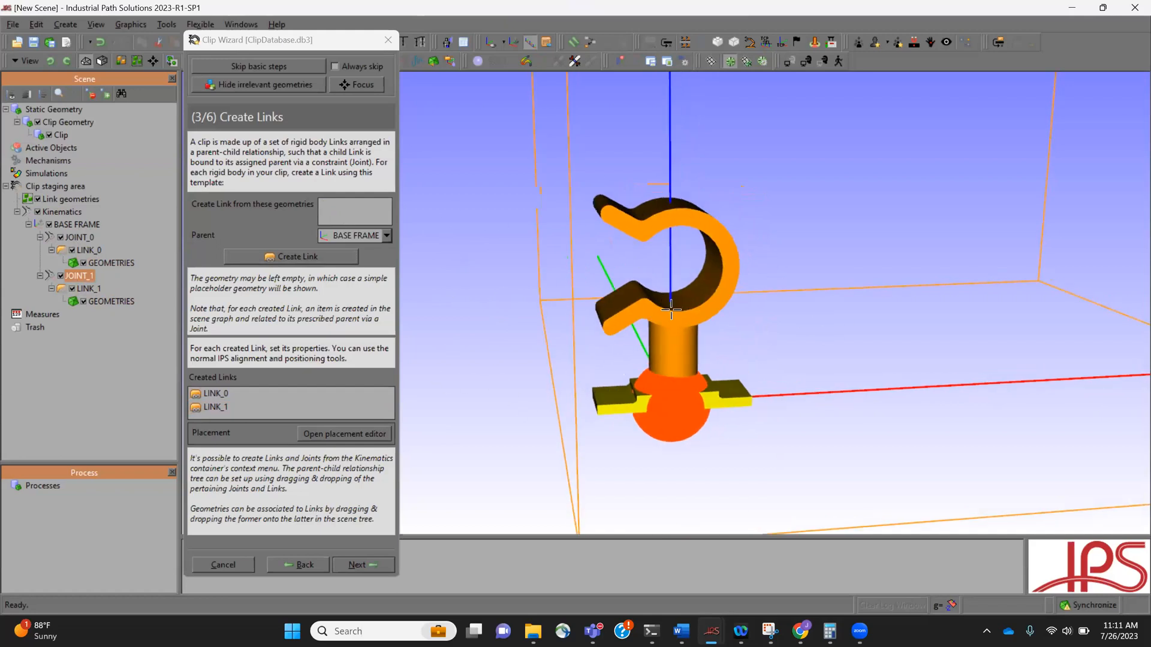
{"action": "left_click", "coordinate": [658, 402]}
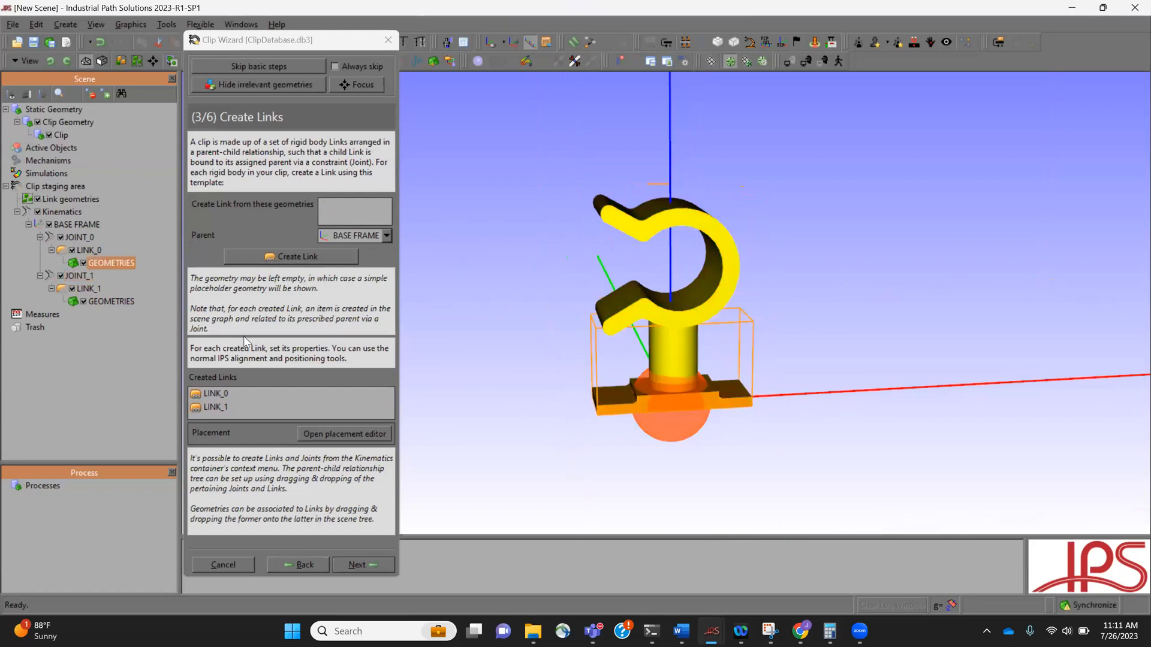
{"action": "left_click_drag", "start_coordinate": [74, 278], "coordinate": [127, 262]}
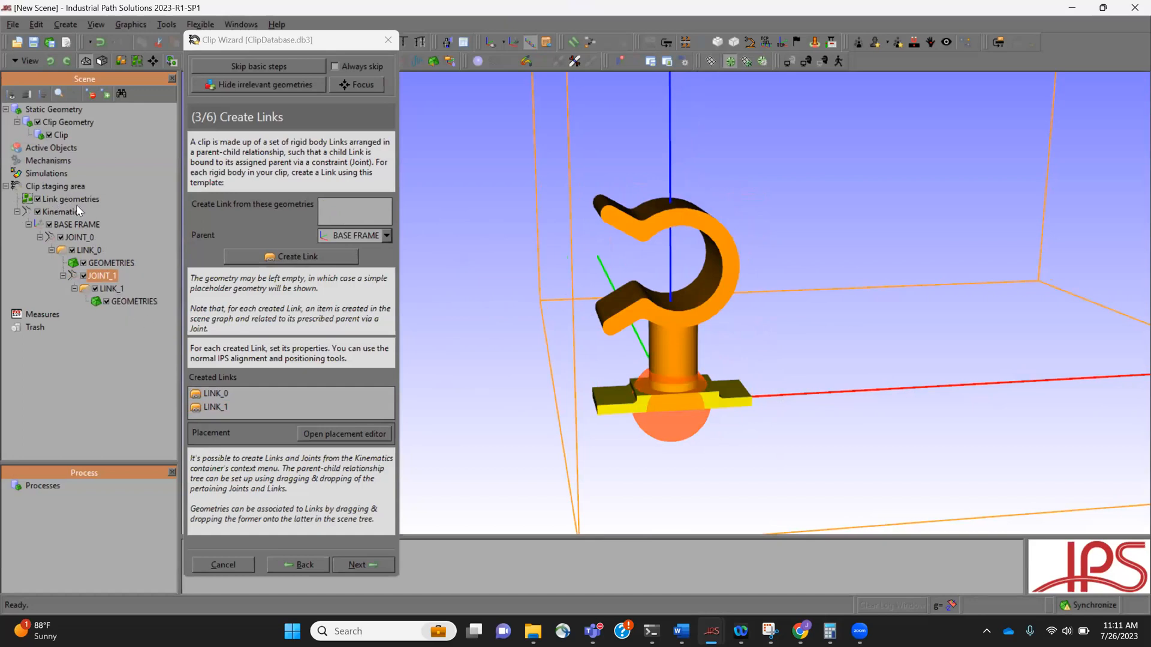
{"action": "left_click", "coordinate": [593, 441]}
{"action": "middle_click_drag", "start_coordinate": [642, 411], "coordinate": [640, 380]}
Select JOINT_1, hide the Kinematics objects and show only the clip top's geometry under LINK_1
{"action": "left_click", "coordinate": [105, 277]}
{"action": "middle_click_drag", "start_coordinate": [700, 349], "coordinate": [710, 385]}
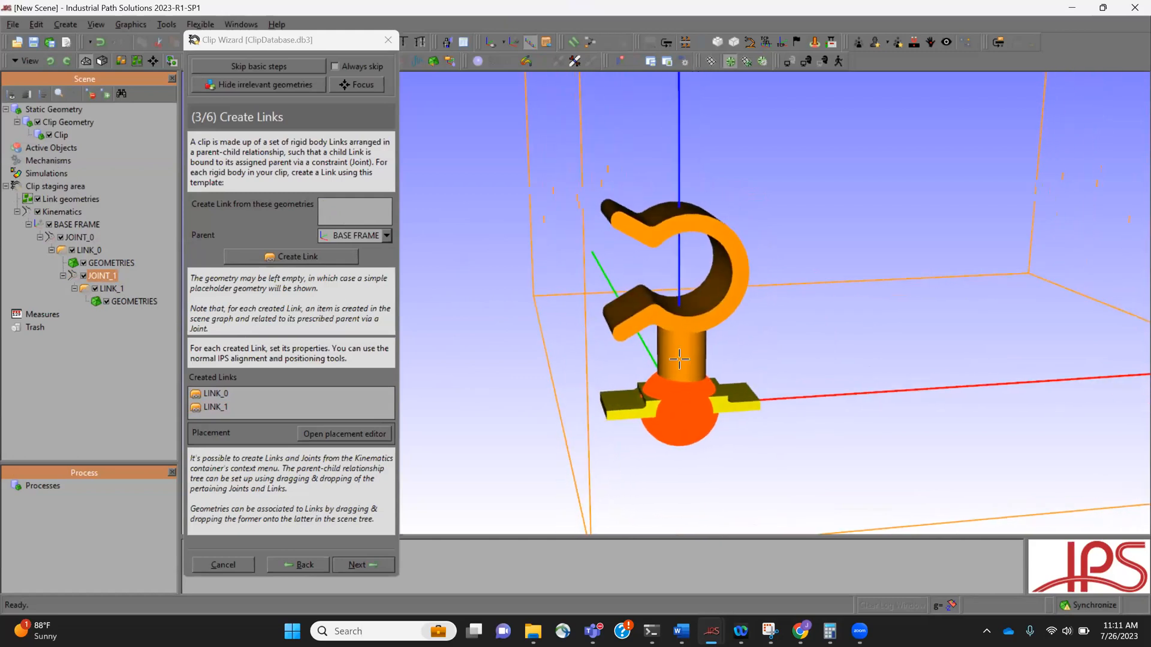
{"action": "middle_click_drag", "start_coordinate": [694, 383], "coordinate": [669, 365]}
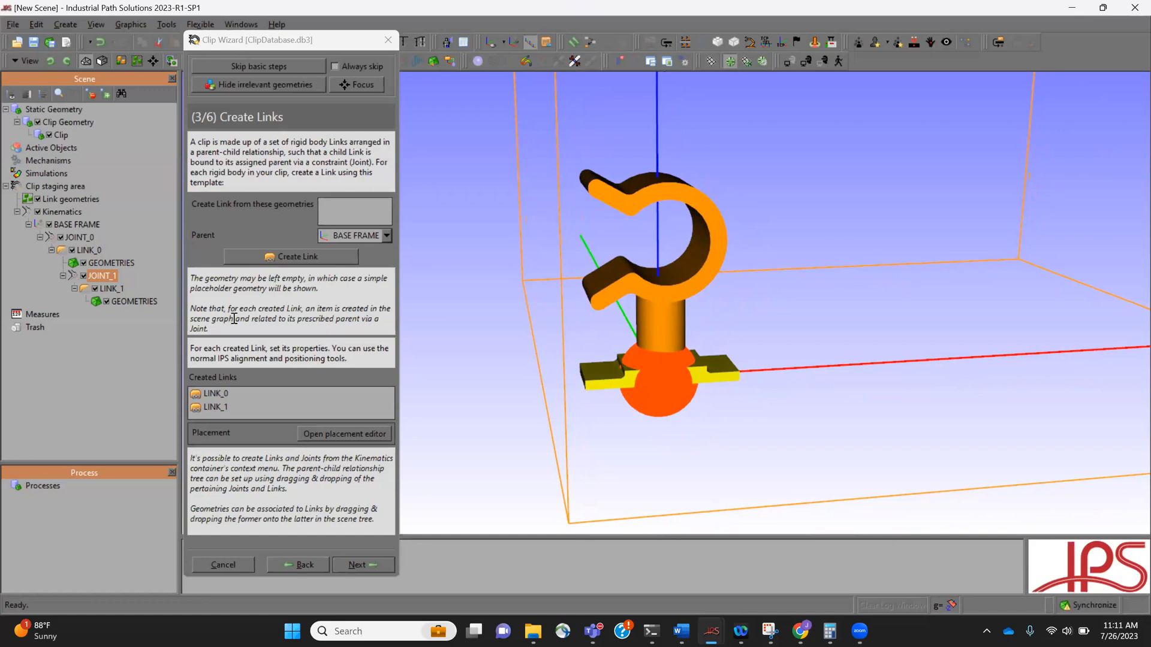
{"action": "right_click", "coordinate": [99, 277]}
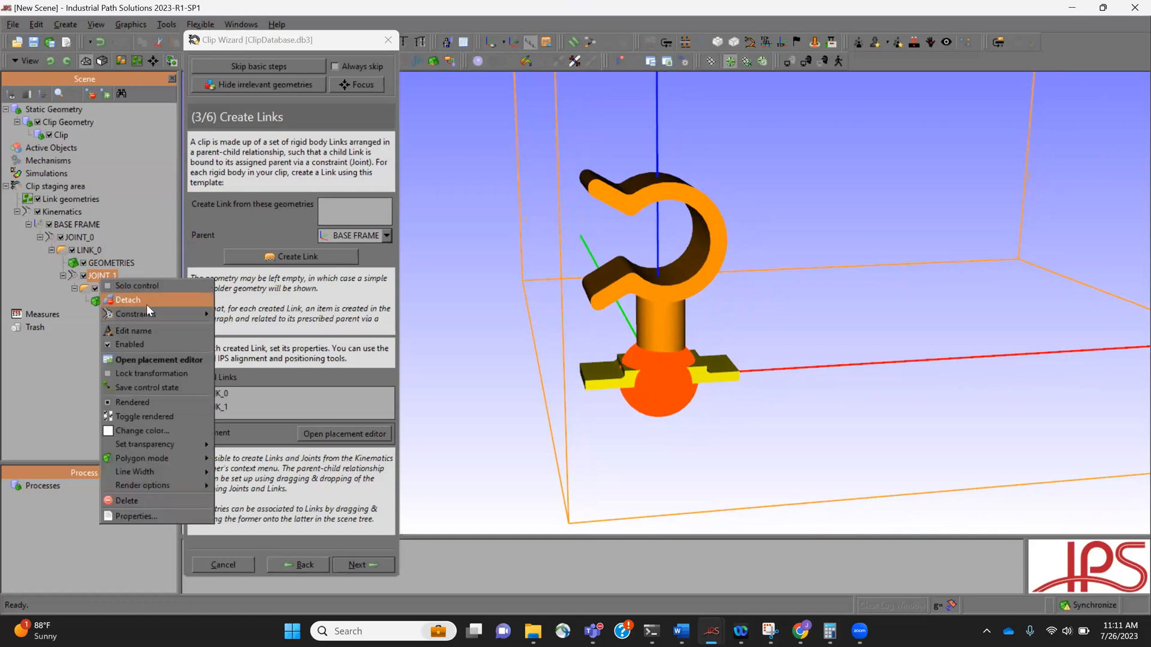
{"action": "left_click", "coordinate": [37, 206]}
{"action": "left_click", "coordinate": [37, 210]}
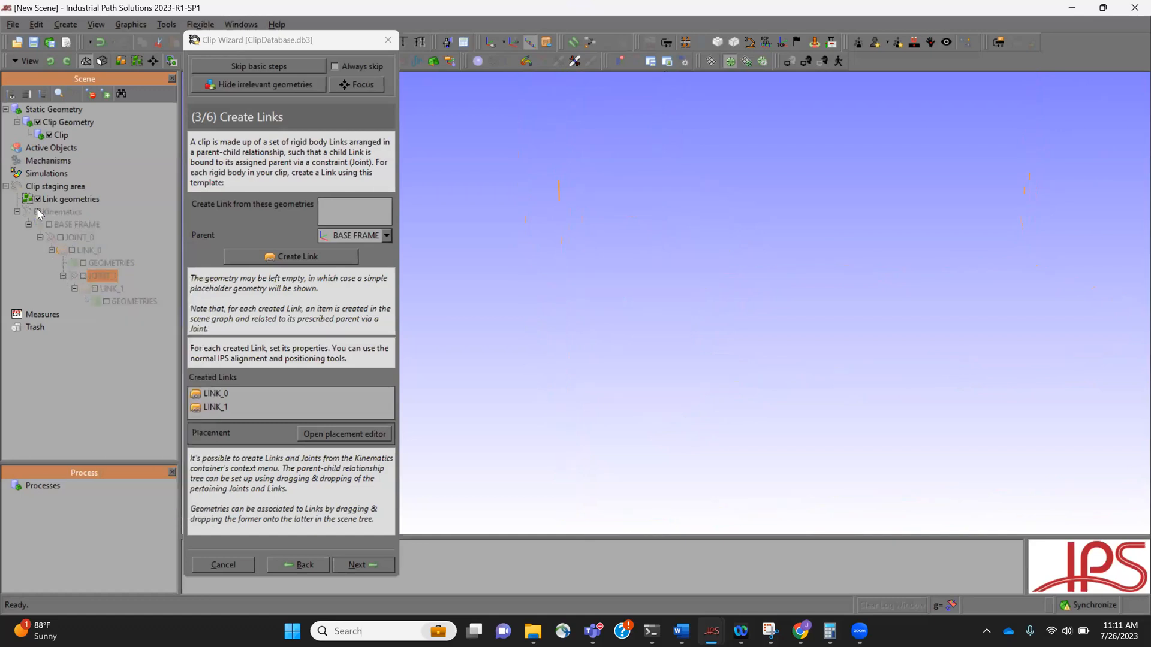
{"action": "left_click", "coordinate": [106, 303]}
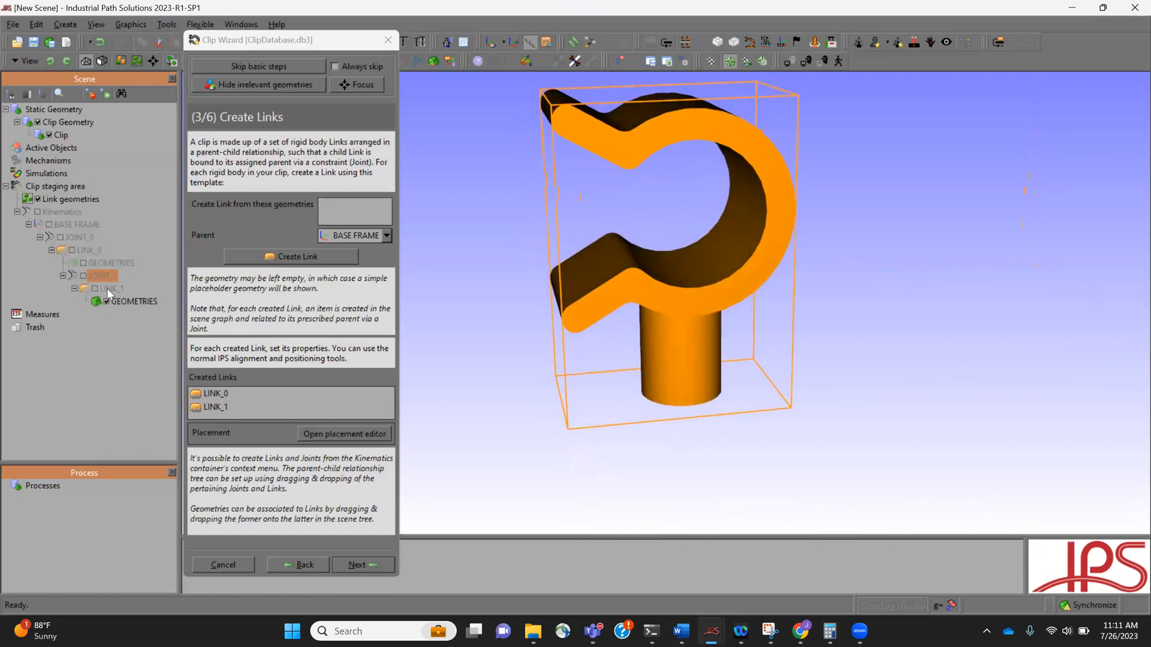
Align JOINT_1's x, y, z position to the circle picked through three points on the lower edge of the clip top's cylindrical stem
{"action": "key", "text": "ctrl+a"}
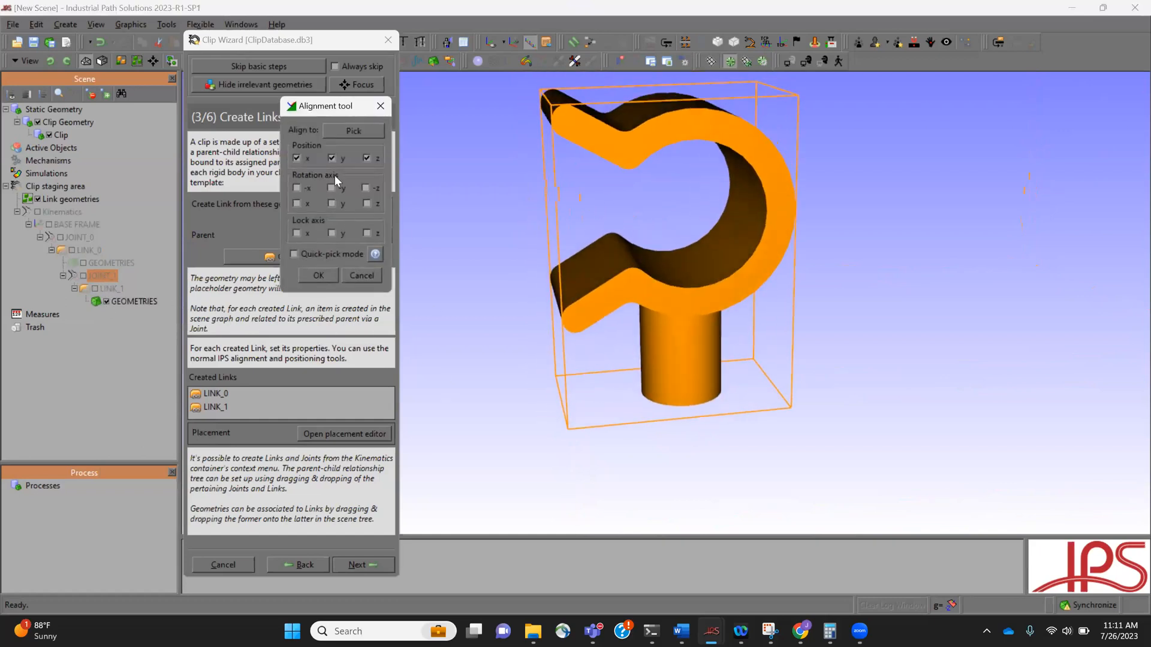
{"action": "left_click", "coordinate": [353, 131]}
{"action": "left_click", "coordinate": [371, 215]}
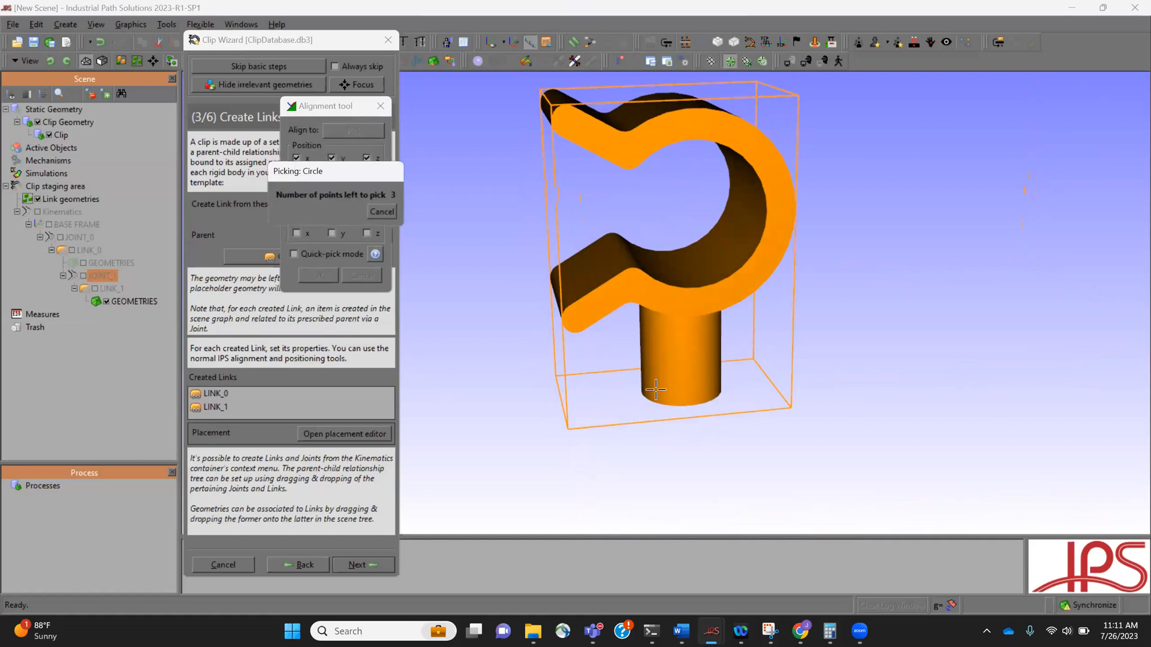
{"action": "left_click", "coordinate": [695, 393]}
{"action": "left_click", "coordinate": [707, 393]}
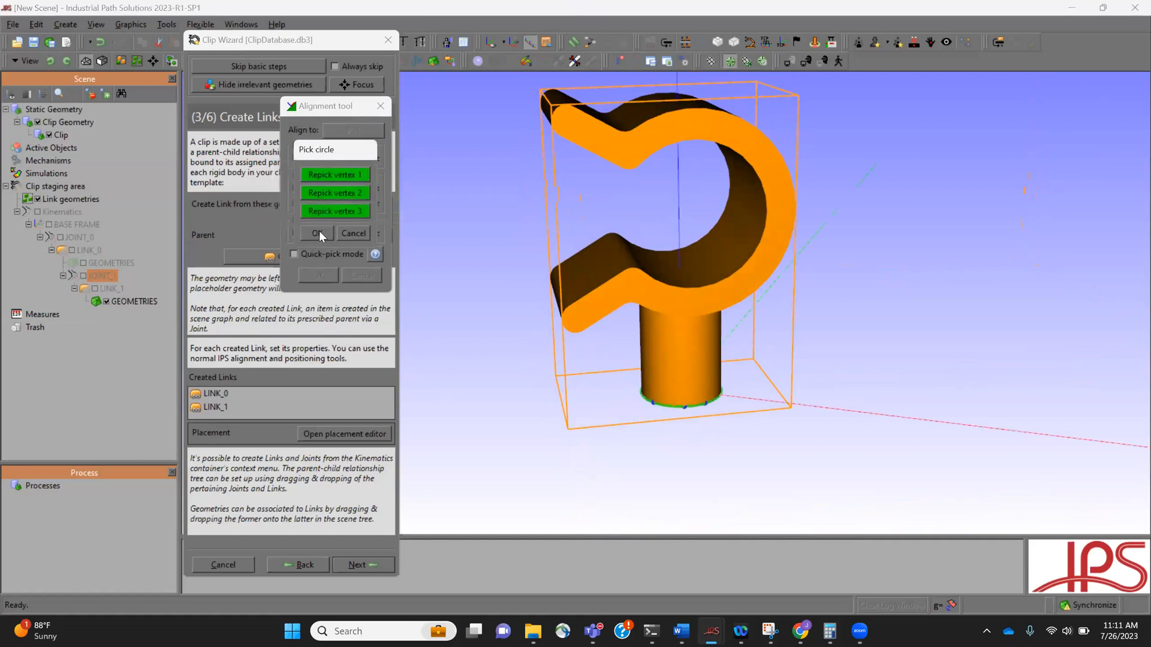
{"action": "left_click", "coordinate": [319, 231]}
{"action": "left_click", "coordinate": [324, 275]}
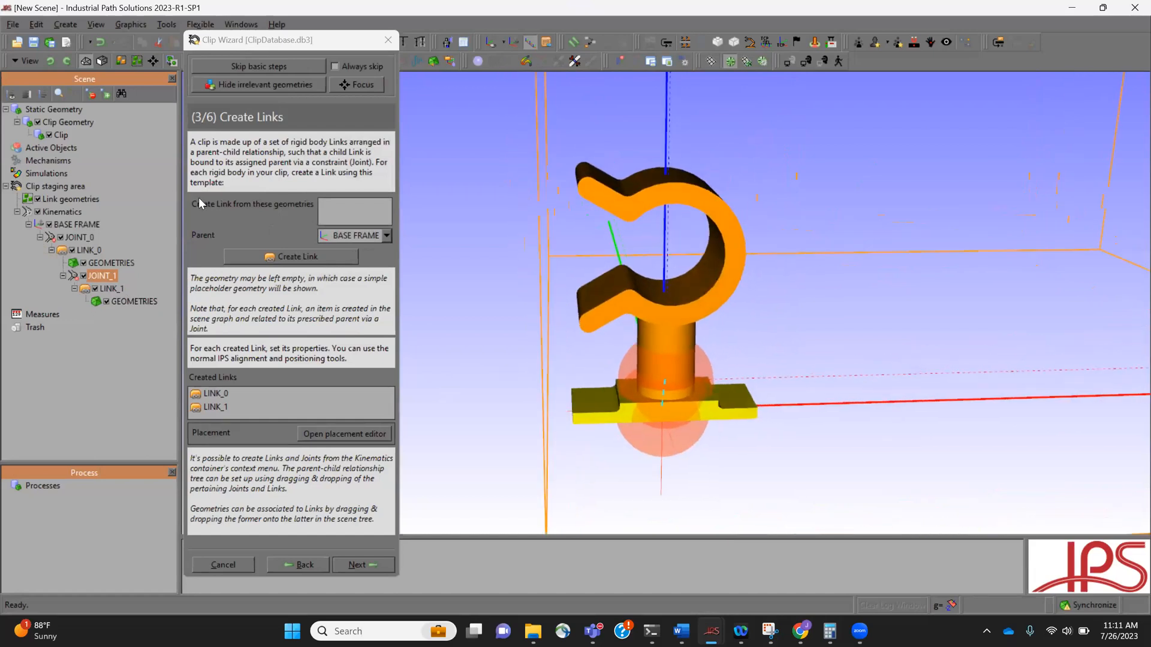
Advance to the joint properties stage and highlight JOINT_0 and JOINT_1 in turn to see which parts they control
{"action": "left_click", "coordinate": [365, 565]}
{"action": "left_click_drag", "start_coordinate": [970, 388], "coordinate": [685, 296]}
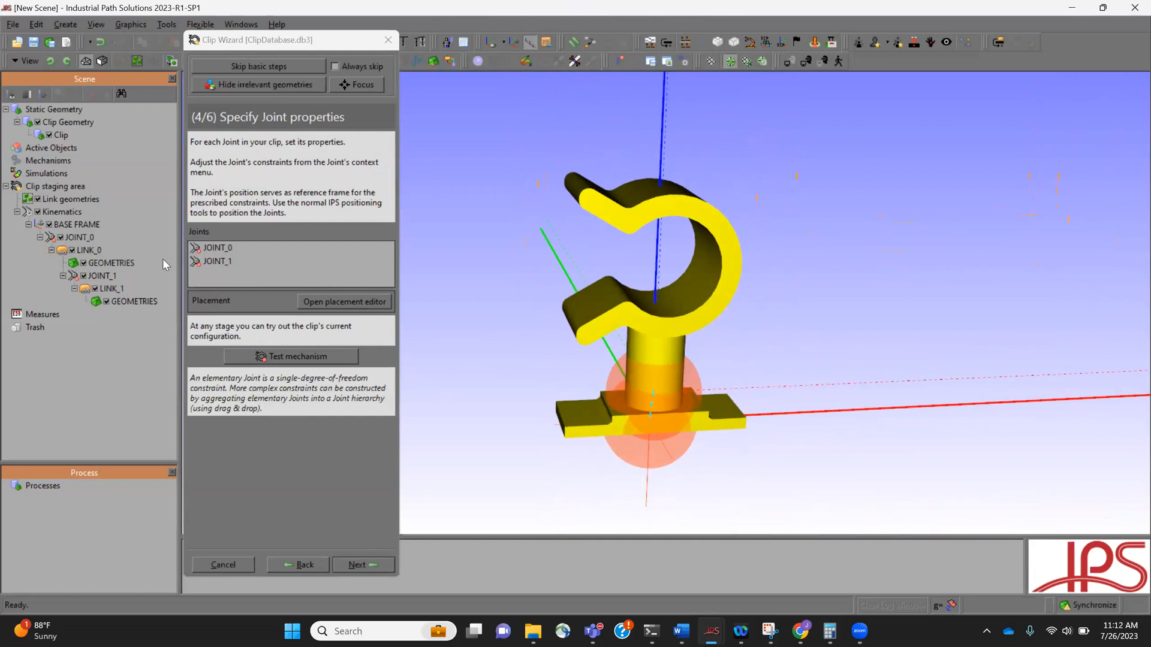
{"action": "left_click", "coordinate": [252, 249]}
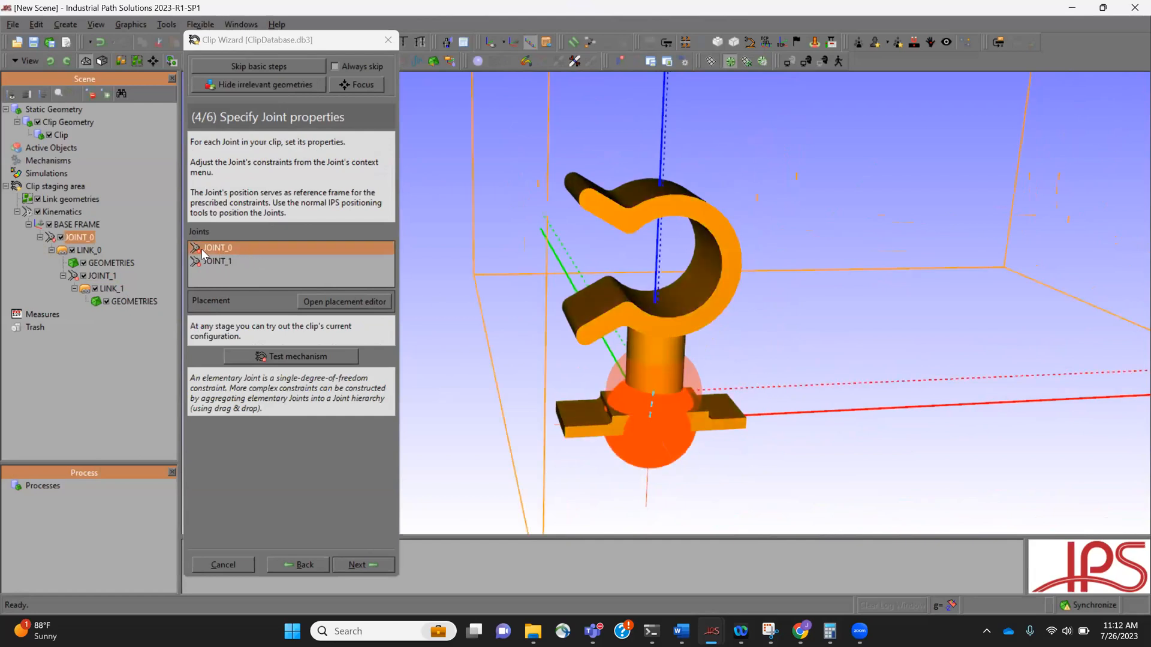
{"action": "left_click", "coordinate": [624, 433]}
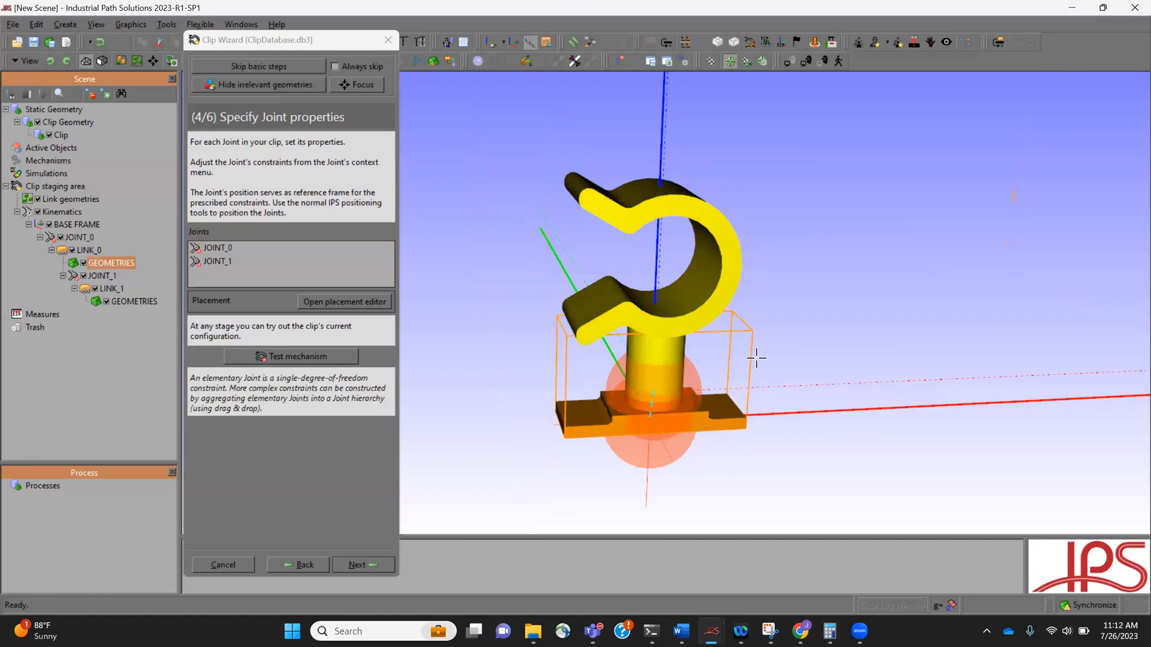
{"action": "left_click", "coordinate": [228, 261]}
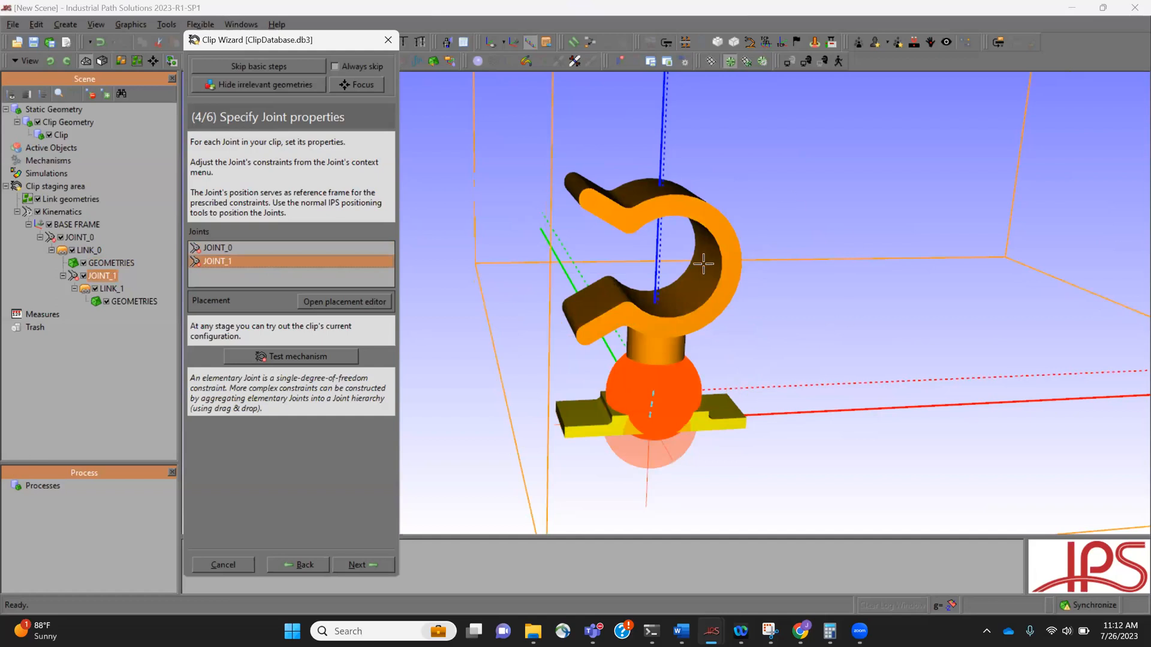
{"action": "left_click_drag", "start_coordinate": [880, 365], "coordinate": [888, 355]}
{"action": "scroll", "coordinate": [784, 383], "scroll_direction": "down", "scroll_amount": 2}
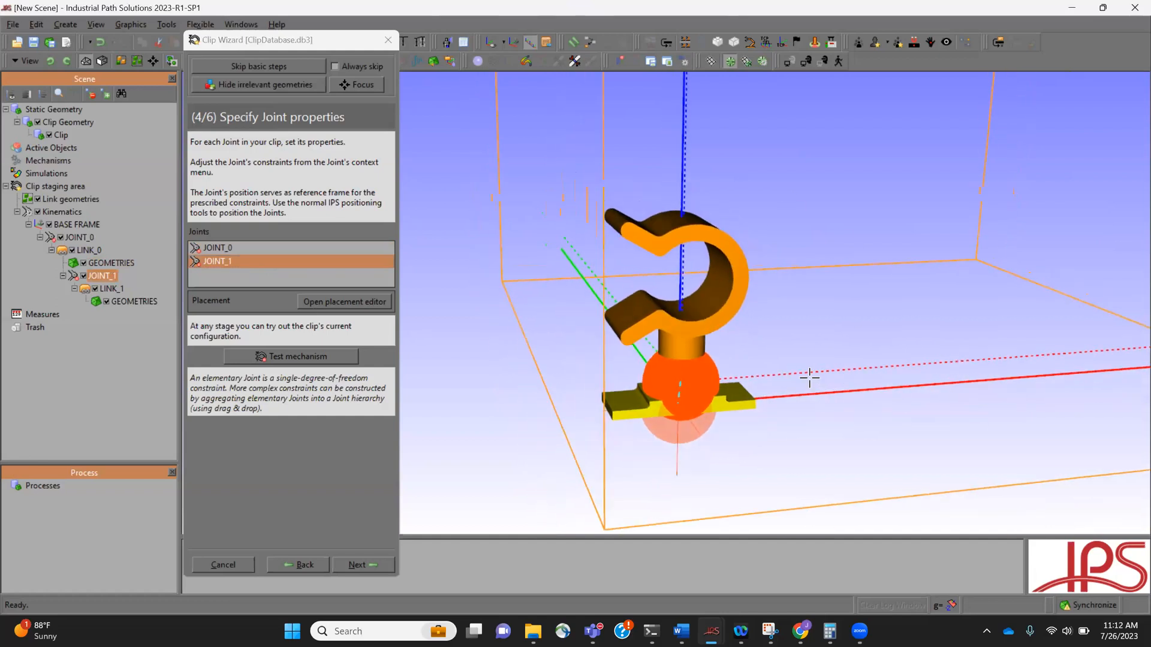
Set JOINT_1's constraint type to Revolute about the z axis
{"action": "right_click", "coordinate": [214, 260]}
{"action": "mouse_move", "coordinate": [254, 296]}
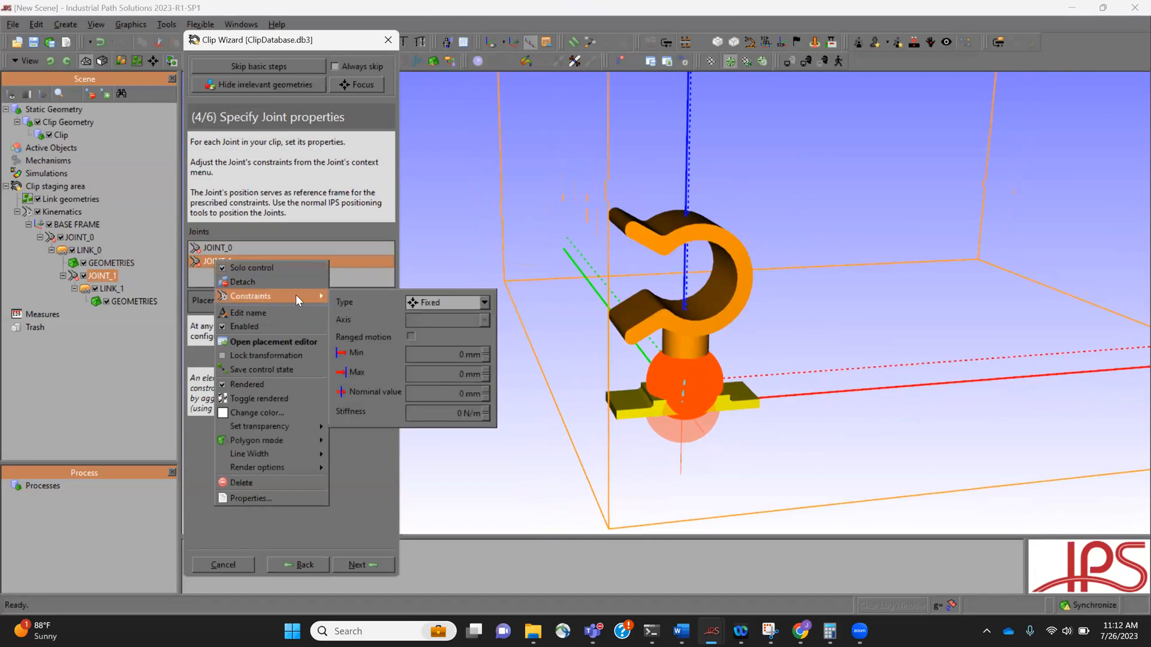
{"action": "left_click", "coordinate": [464, 303]}
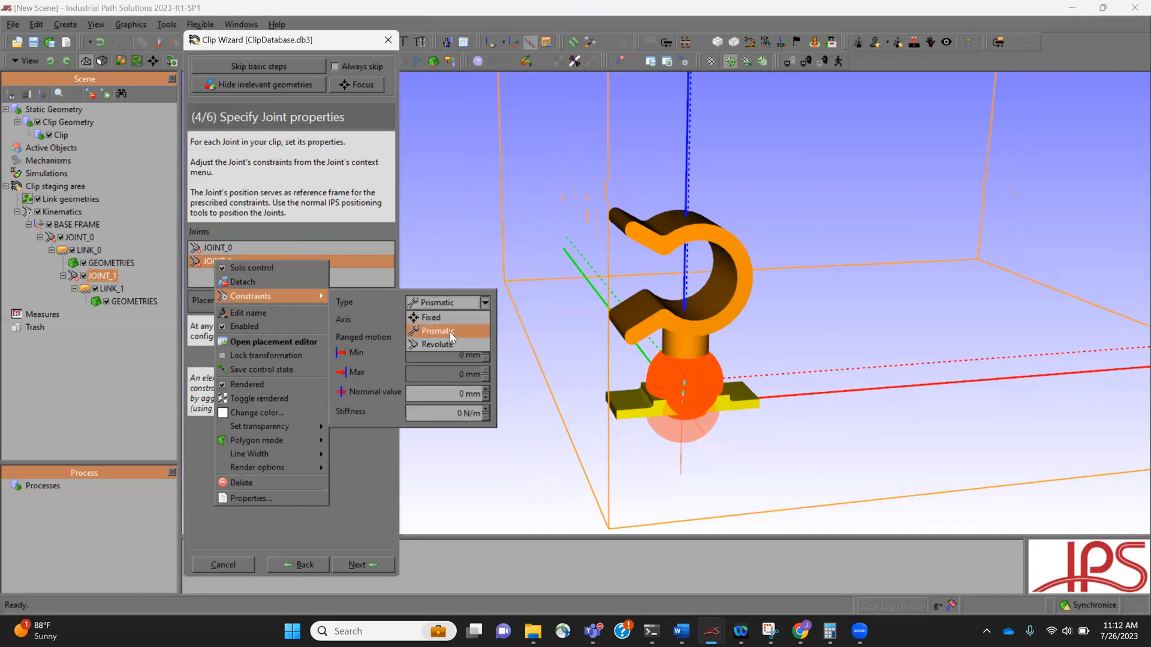
{"action": "left_click", "coordinate": [455, 331]}
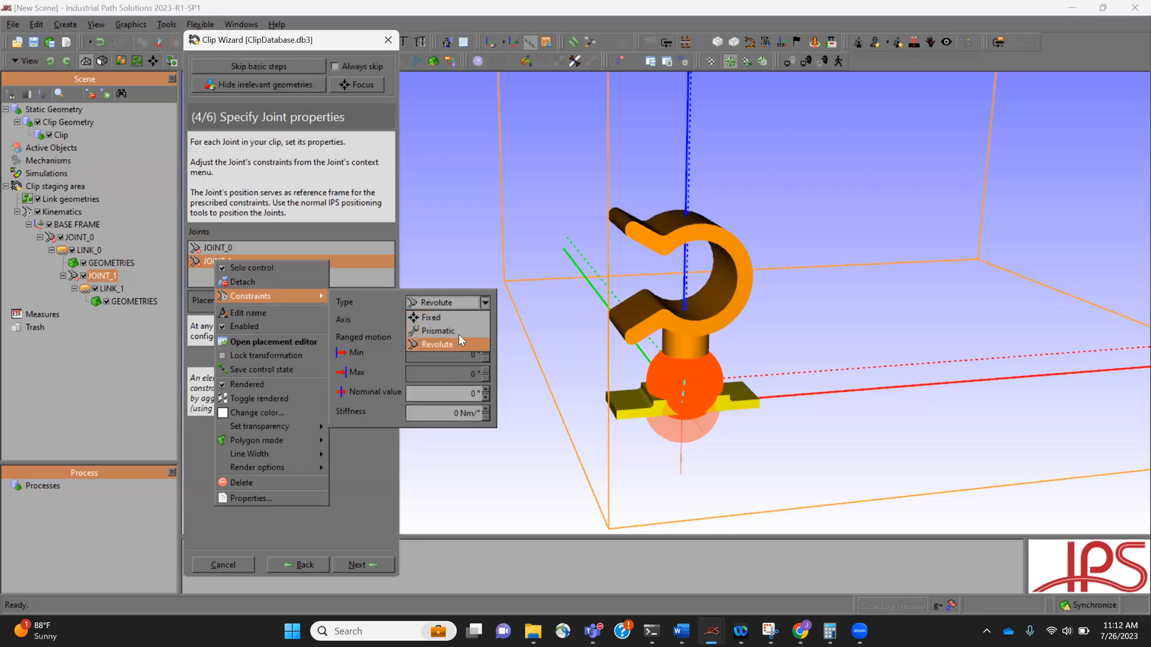
{"action": "left_click", "coordinate": [455, 343]}
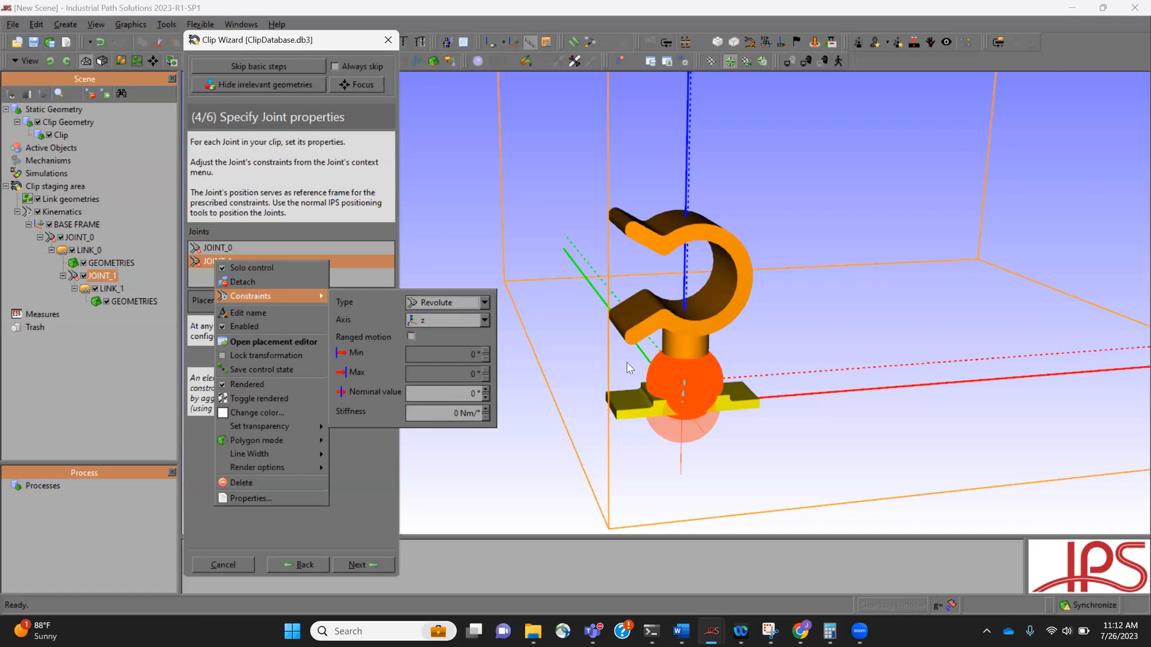
{"action": "left_click", "coordinate": [721, 372]}
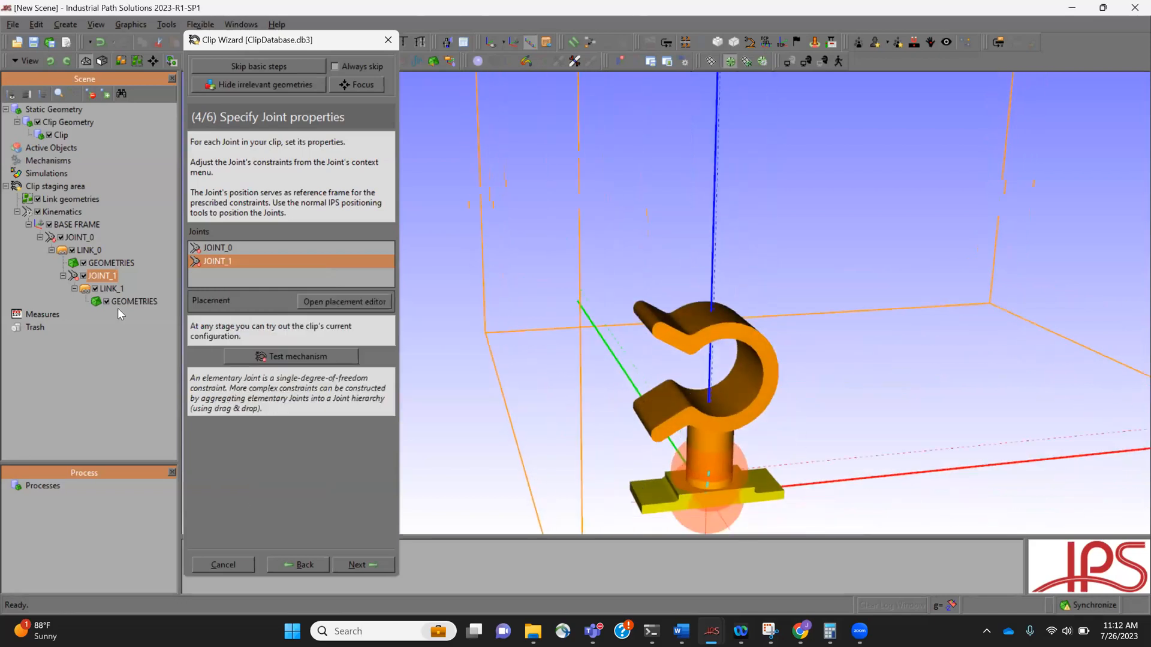
Turn off ranged motion in JOINT_1's constraints and set its stiffness to 0 Nm/°
{"action": "right_click", "coordinate": [106, 276]}
{"action": "mouse_move", "coordinate": [170, 309]}
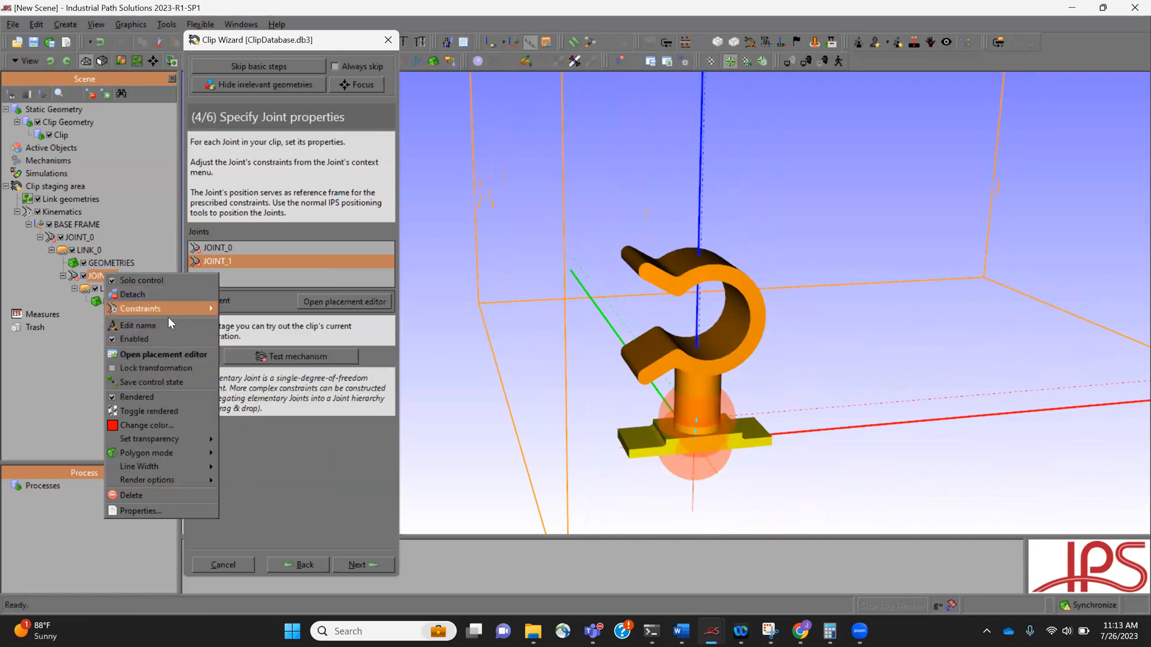
{"action": "mouse_move", "coordinate": [207, 308]}
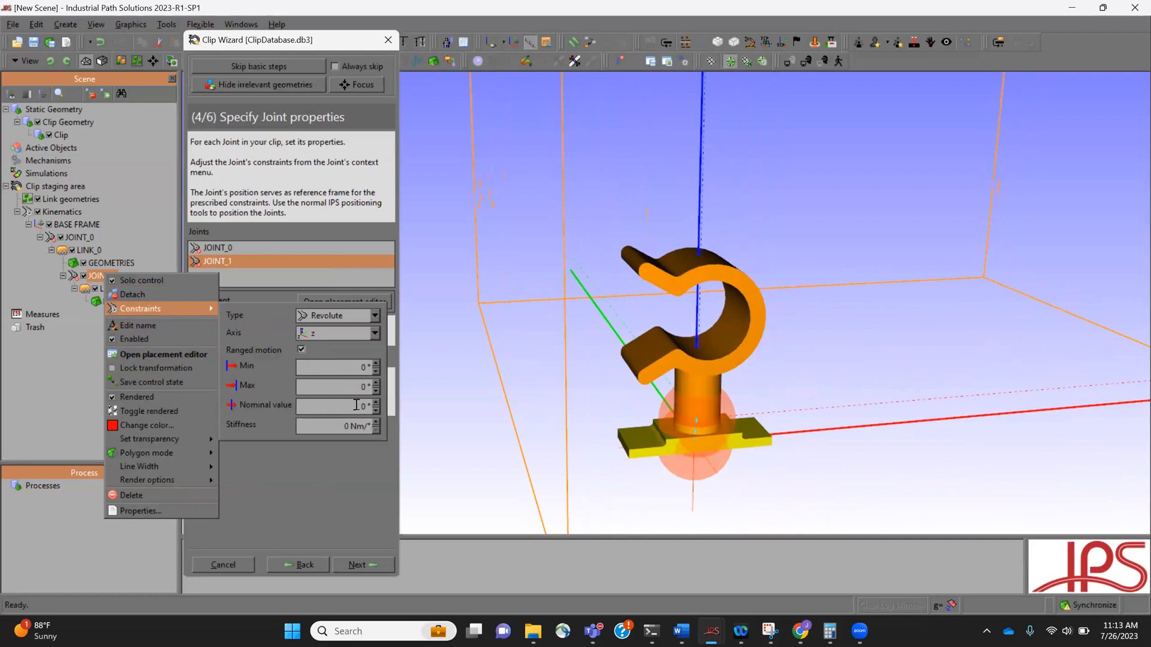
{"action": "left_click", "coordinate": [302, 350]}
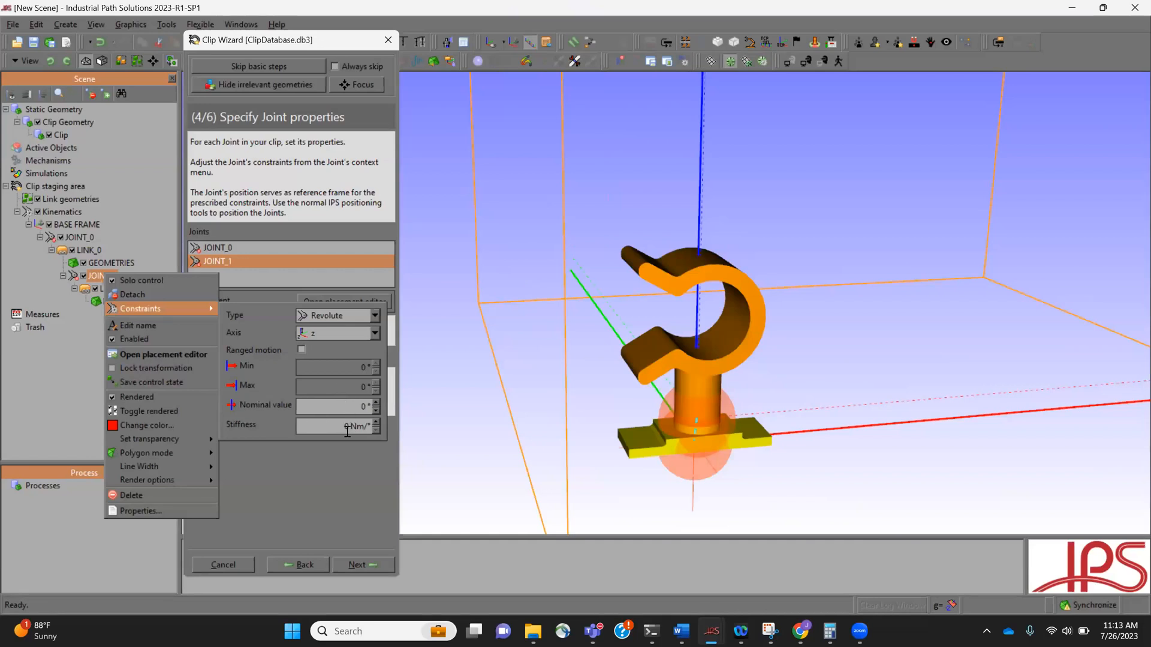
{"action": "left_click", "coordinate": [347, 427]}
{"action": "key", "text": "BackSpace"}
{"action": "type", "text": "0"}
{"action": "left_click", "coordinate": [314, 480]}
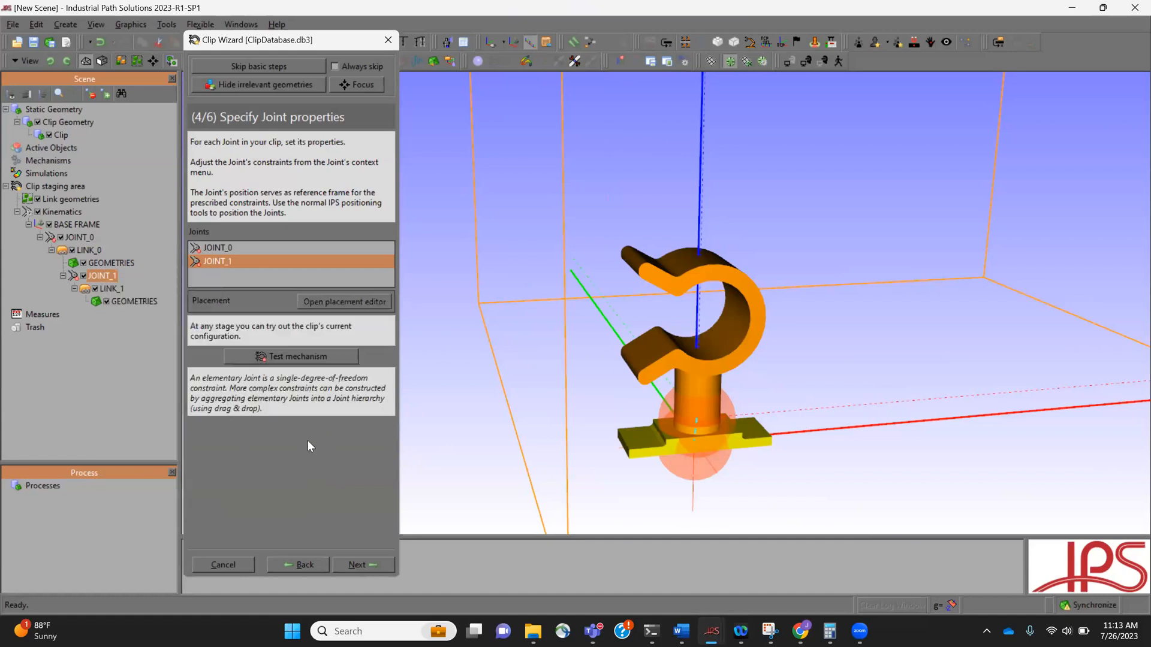
Test the mechanism by rotating JOINT_1 in the Clip tester, reset all joints and close the tester
{"action": "left_click", "coordinate": [290, 359]}
{"action": "left_click_drag", "start_coordinate": [487, 121], "coordinate": [466, 147]}
{"action": "left_click", "coordinate": [465, 146]}
{"action": "left_click", "coordinate": [595, 84]}
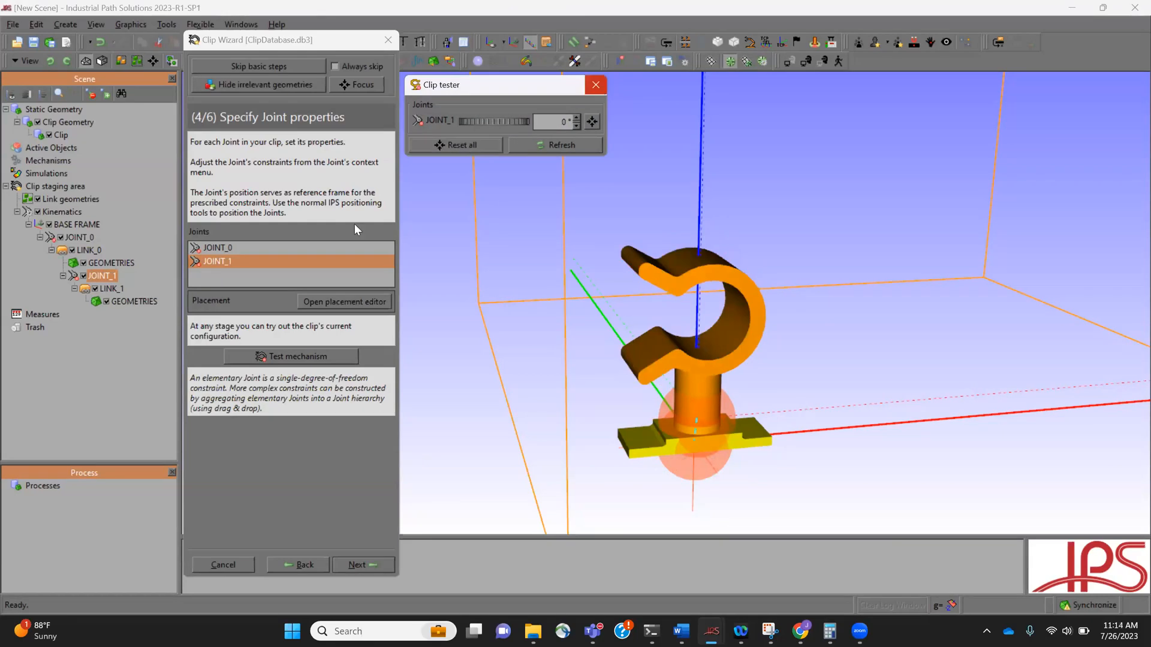
Advance to the director frames stage and add a director frame with LINK_1 as its parent
{"action": "left_click", "coordinate": [362, 565]}
{"action": "middle_click_drag", "start_coordinate": [833, 324], "coordinate": [773, 333]}
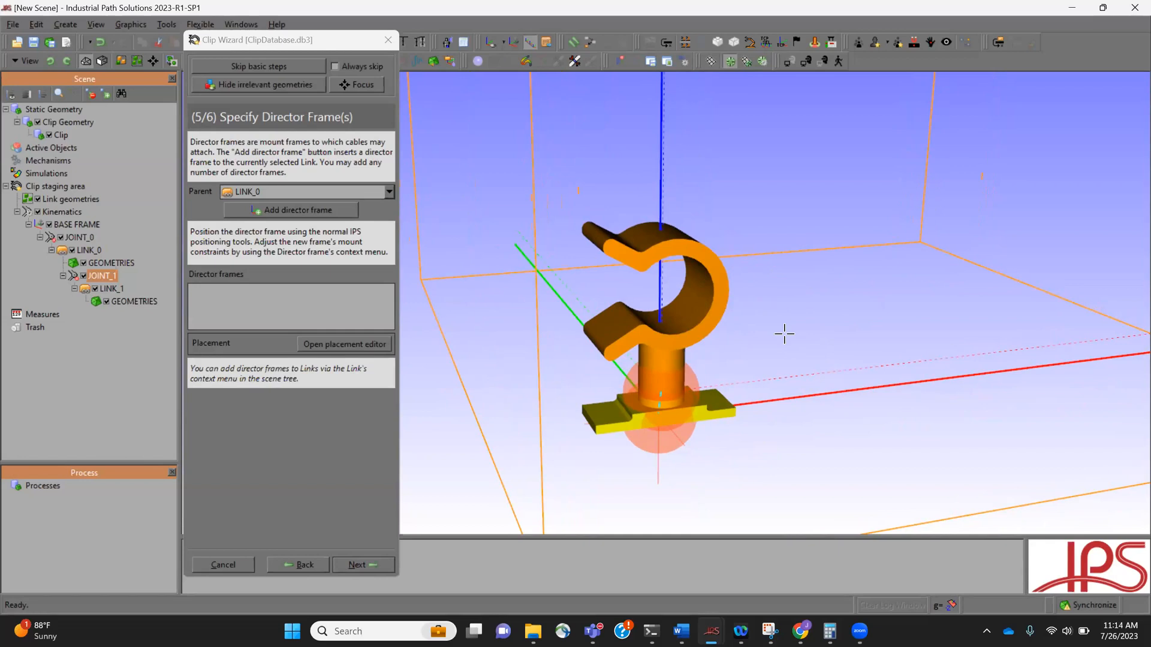
{"action": "middle_click_drag", "start_coordinate": [746, 336], "coordinate": [687, 336]}
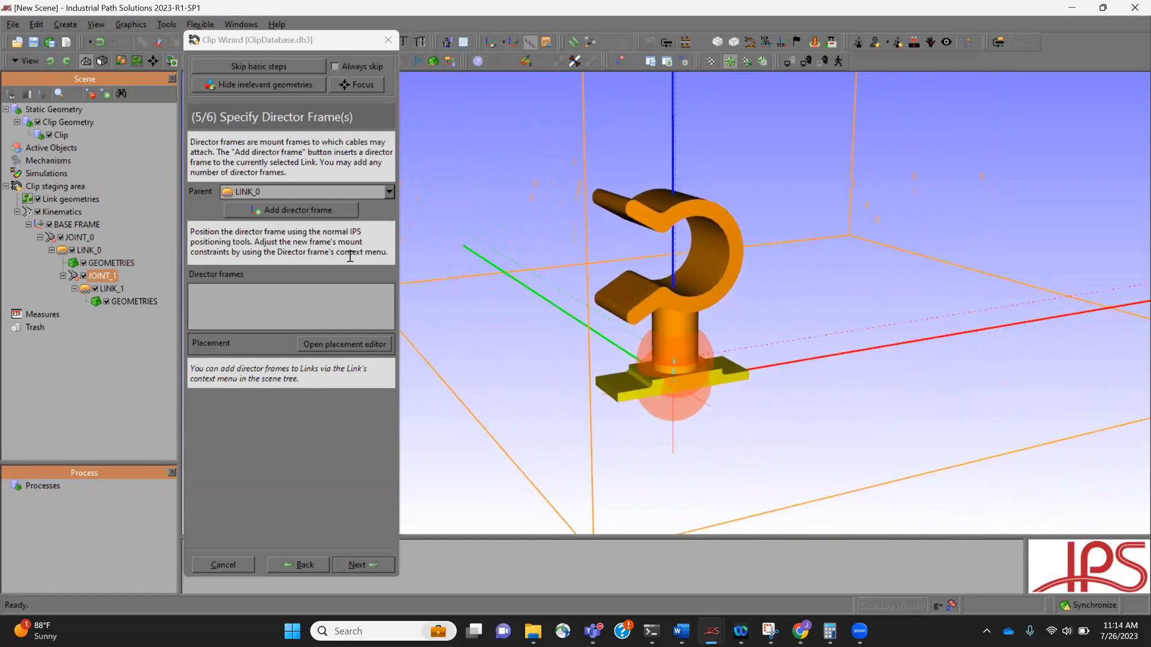
{"action": "left_click", "coordinate": [130, 300]}
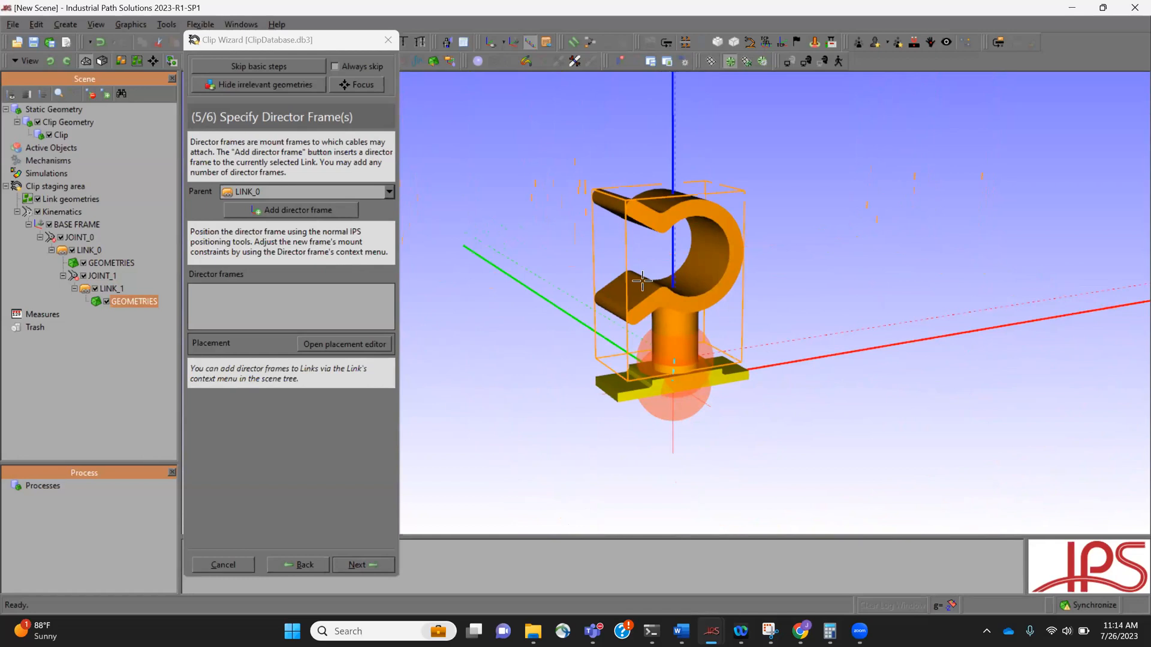
{"action": "left_click", "coordinate": [300, 193]}
{"action": "left_click", "coordinate": [296, 219]}
{"action": "left_click", "coordinate": [299, 211]}
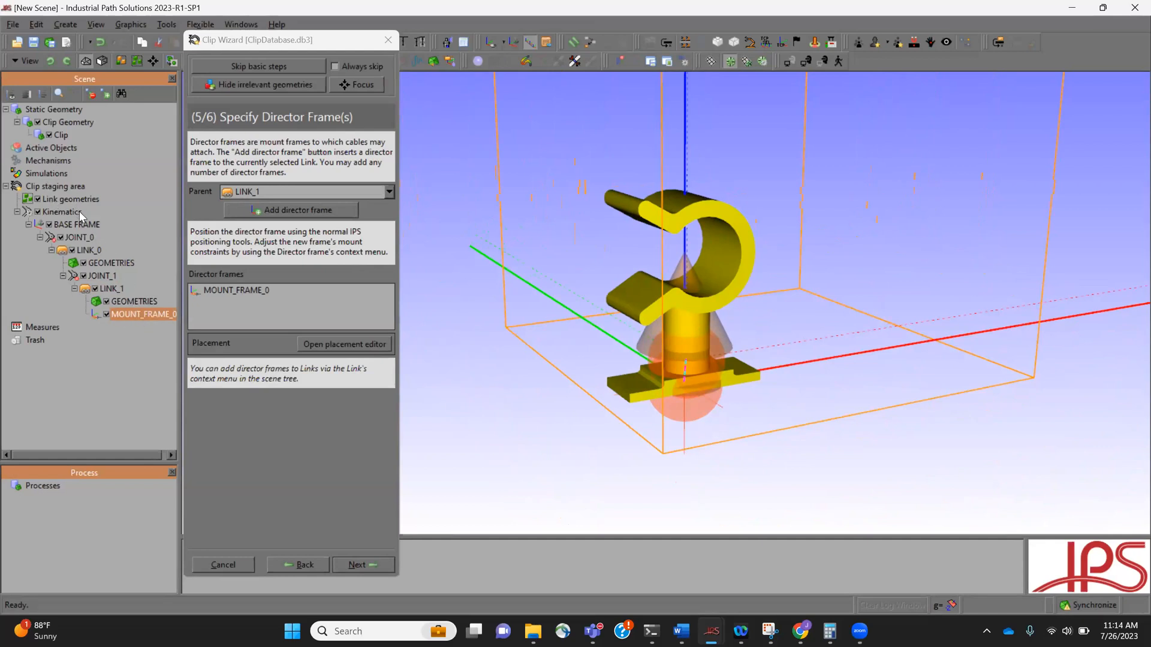
Align the director frame's x, y, z position to a circle picked through three points on the inner edge of the clip's ring
{"action": "left_click", "coordinate": [116, 290]}
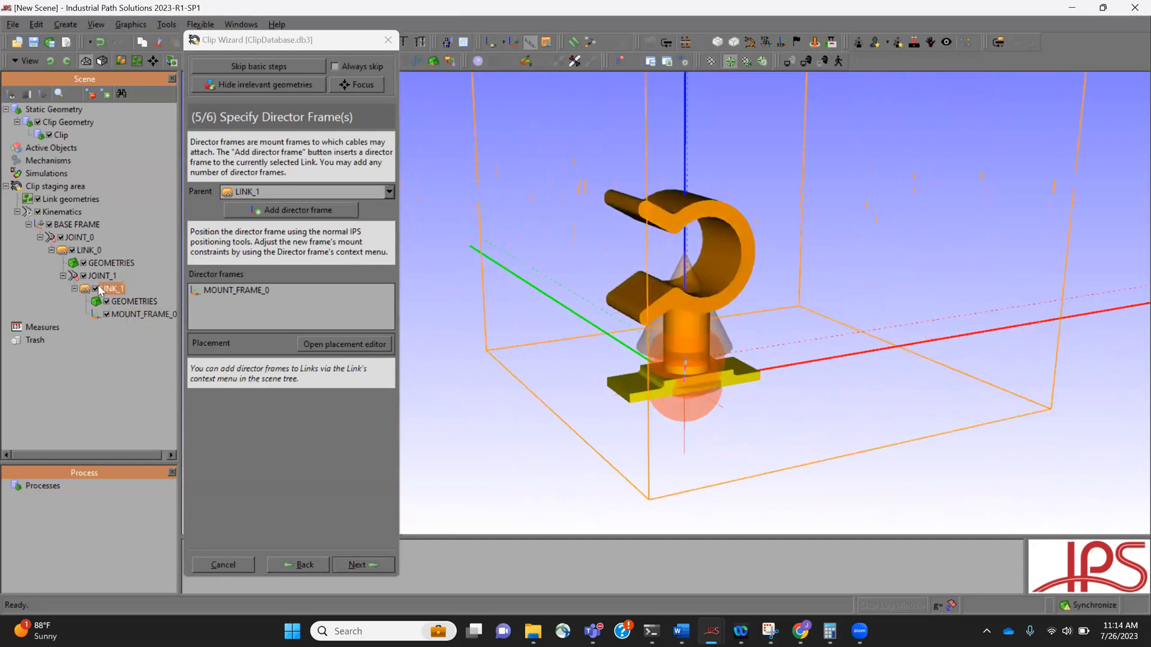
{"action": "left_click", "coordinate": [142, 314]}
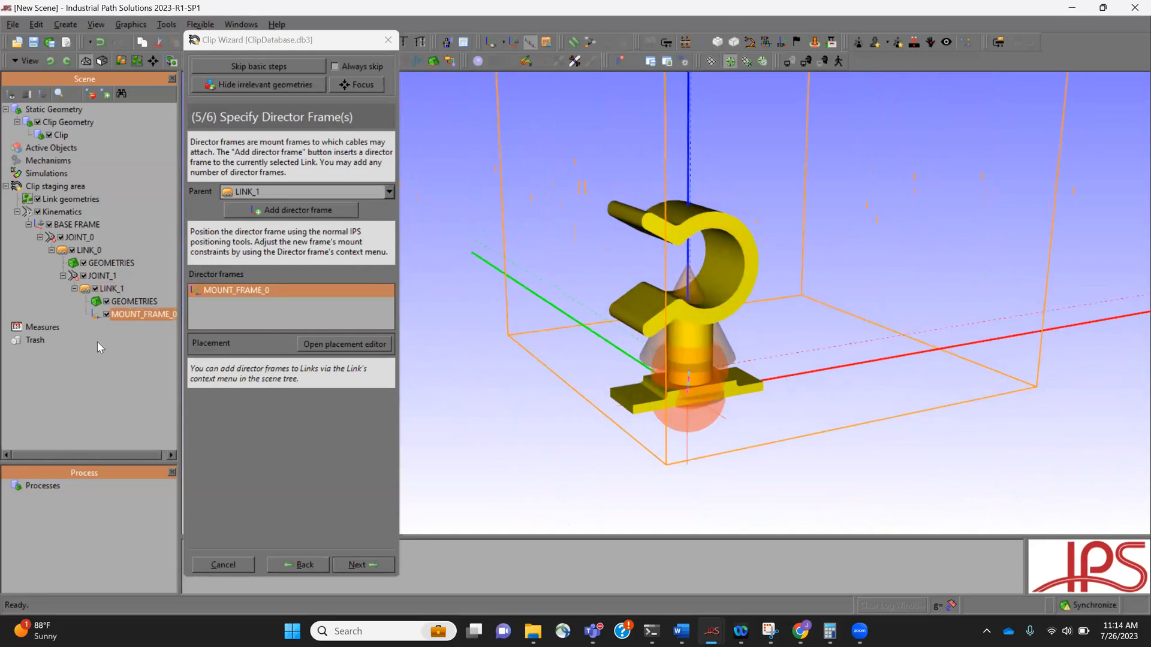
{"action": "mouse_move", "coordinate": [682, 383]}
{"action": "middle_mouse_down"}
{"action": "mouse_move", "coordinate": [656, 439]}
{"action": "mouse_move", "coordinate": [657, 381]}
{"action": "mouse_move", "coordinate": [676, 394]}
{"action": "middle_mouse_up"}
{"action": "scroll", "coordinate": [656, 439], "scroll_direction": "up", "scroll_amount": 1}
{"action": "scroll", "coordinate": [656, 439], "scroll_direction": "up", "scroll_amount": 1}
{"action": "scroll", "coordinate": [662, 410], "scroll_direction": "down", "scroll_amount": 2}
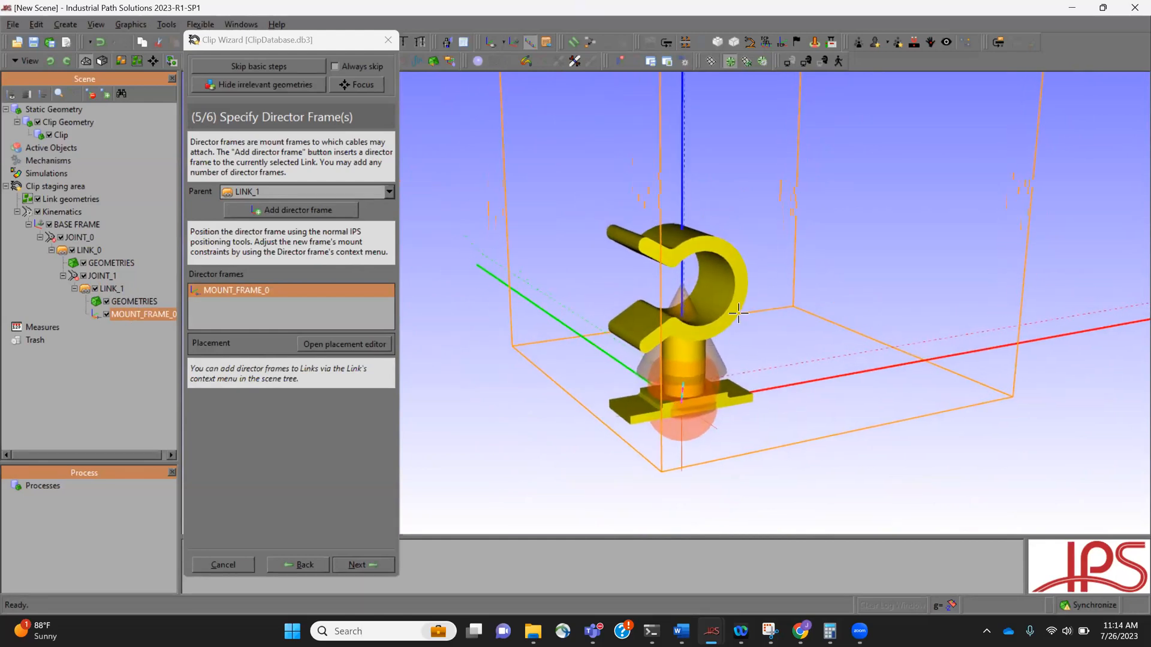
{"action": "middle_click_drag", "start_coordinate": [738, 331], "coordinate": [732, 325]}
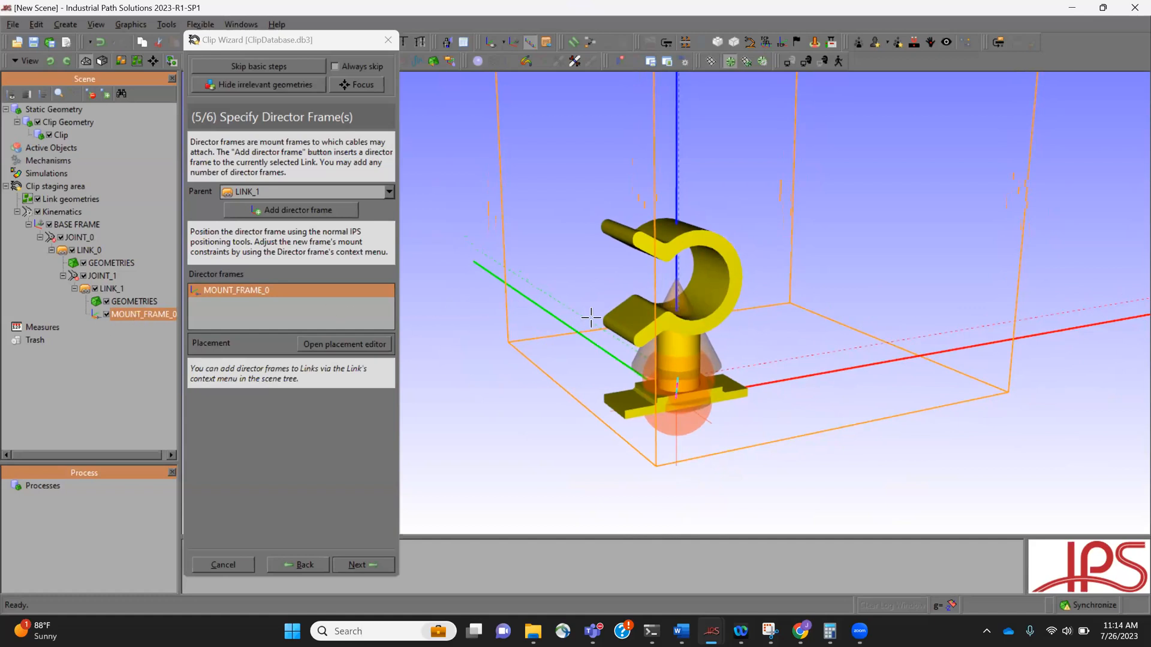
{"action": "key", "text": "a"}
{"action": "left_click", "coordinate": [368, 129]}
{"action": "left_click", "coordinate": [347, 229]}
{"action": "scroll", "coordinate": [625, 326], "scroll_direction": "up", "scroll_amount": 3}
{"action": "left_click", "coordinate": [705, 209]}
{"action": "left_click", "coordinate": [717, 214]}
{"action": "left_click", "coordinate": [748, 238]}
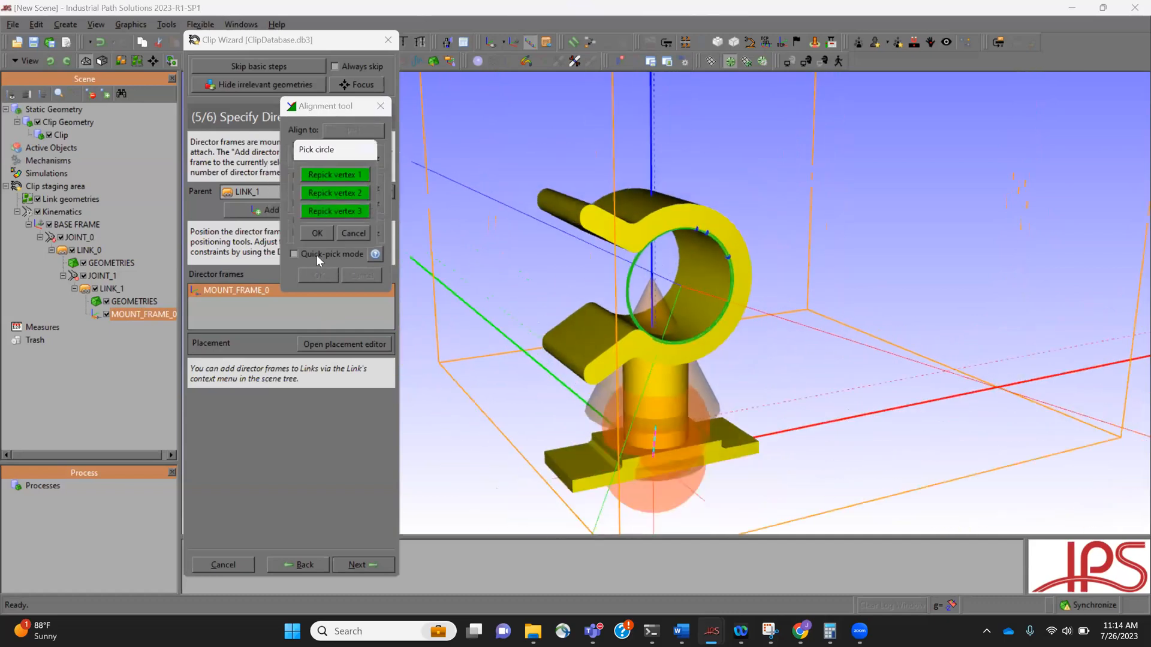
{"action": "left_click", "coordinate": [320, 234]}
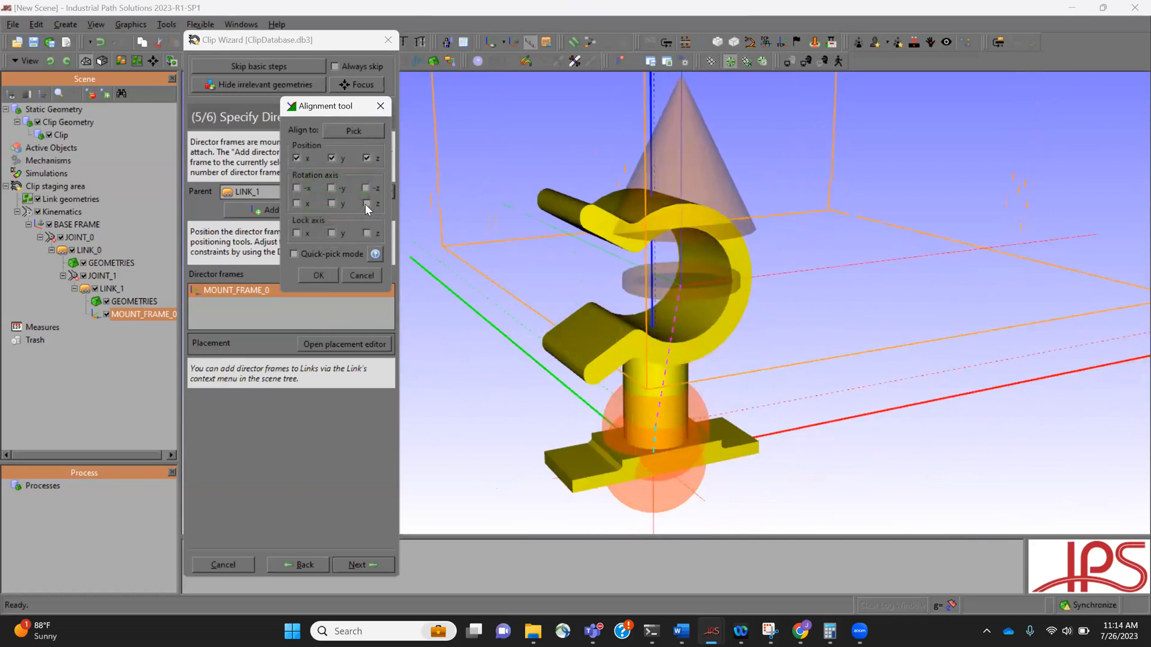
Align the director frame's z rotation axis to the picked circle, lock the x axis and accept the alignment
{"action": "left_click", "coordinate": [366, 205]}
{"action": "middle_click_drag", "start_coordinate": [813, 339], "coordinate": [480, 280]}
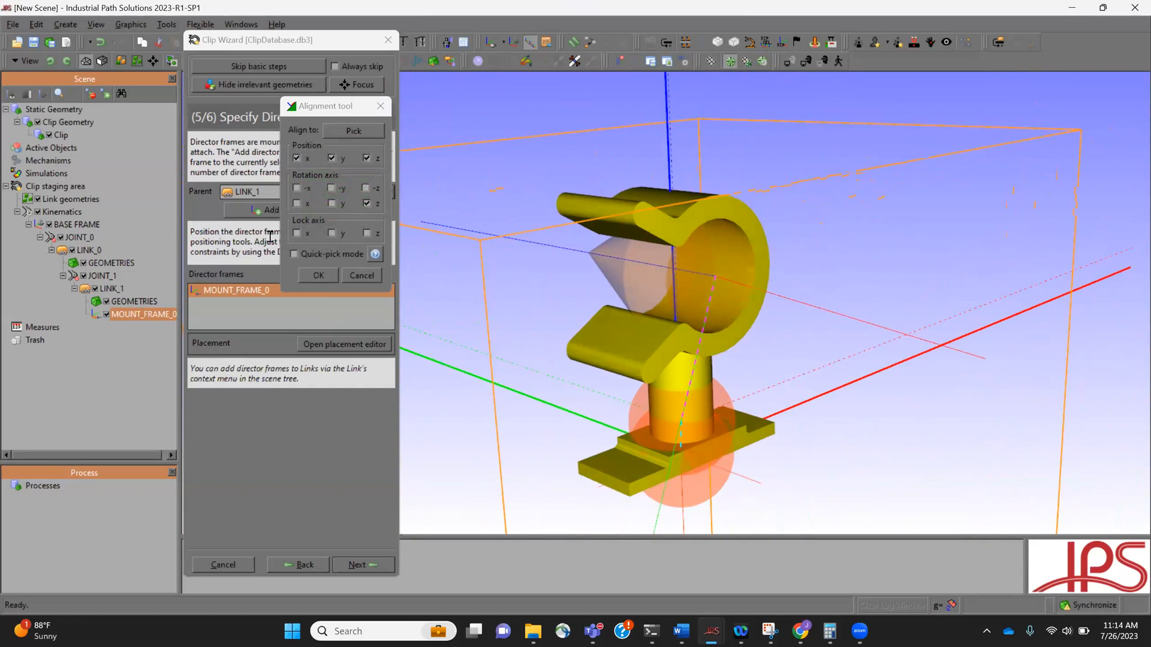
{"action": "left_click", "coordinate": [296, 232]}
{"action": "middle_click_drag", "start_coordinate": [552, 275], "coordinate": [637, 264]}
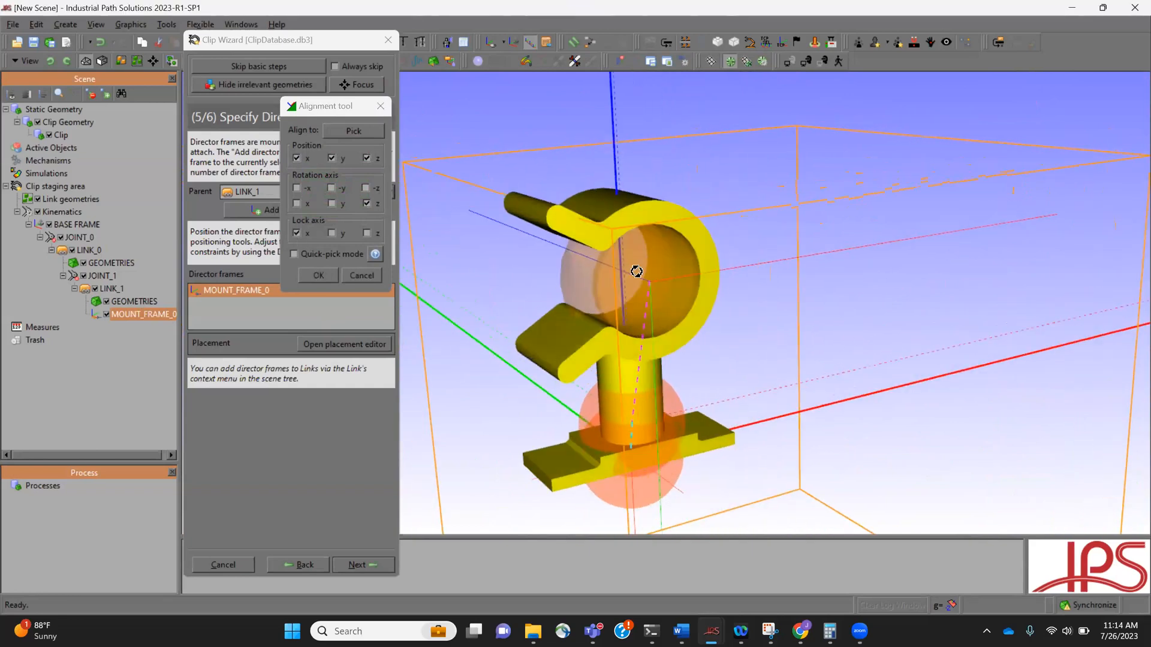
{"action": "left_click", "coordinate": [319, 274]}
Keep the director frame's rotational constraint at Fixed frame and enable its support range in the mount constraints
{"action": "middle_click_drag", "start_coordinate": [754, 417], "coordinate": [690, 326]}
{"action": "right_click", "coordinate": [144, 313]}
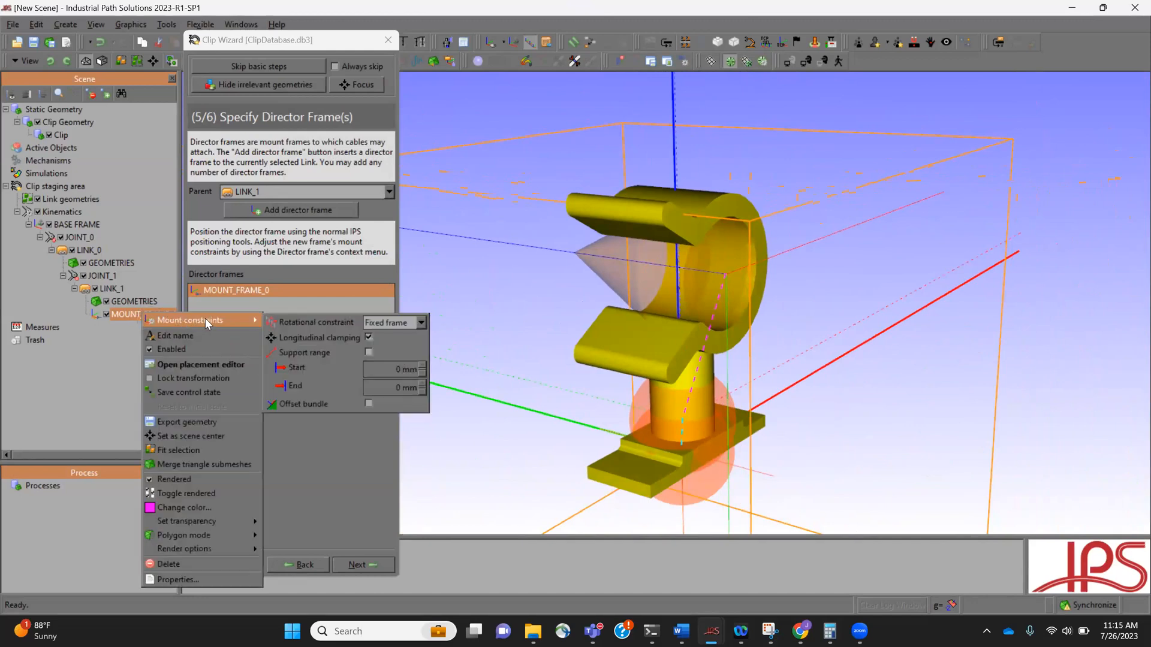
{"action": "left_click", "coordinate": [407, 322]}
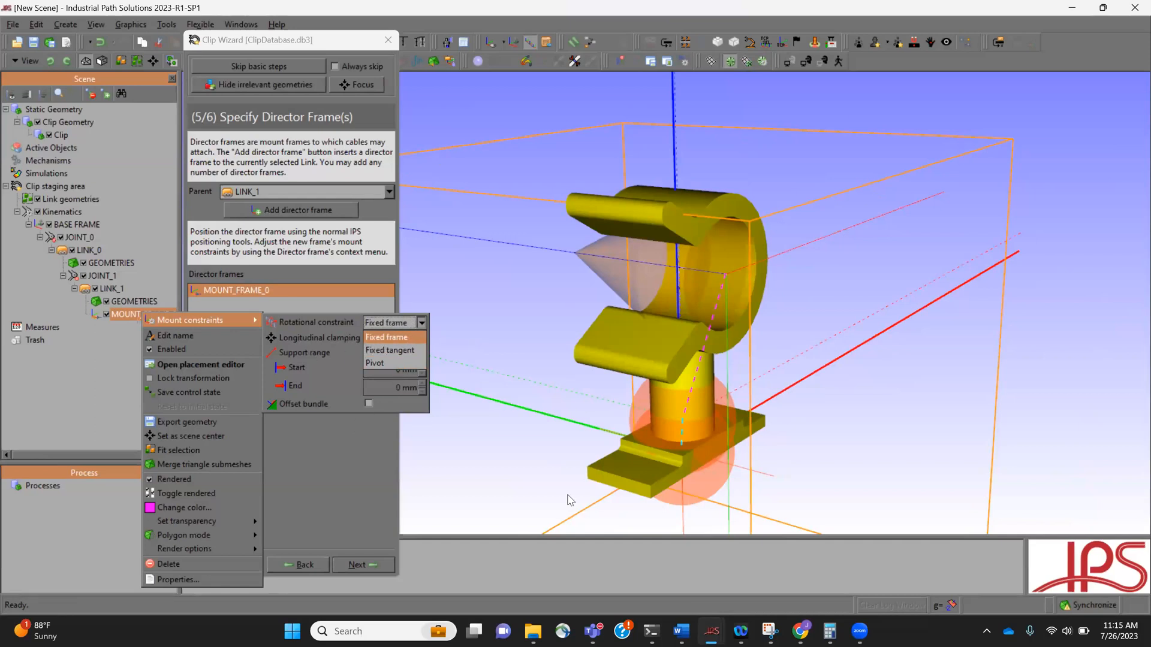
{"action": "left_click", "coordinate": [580, 385]}
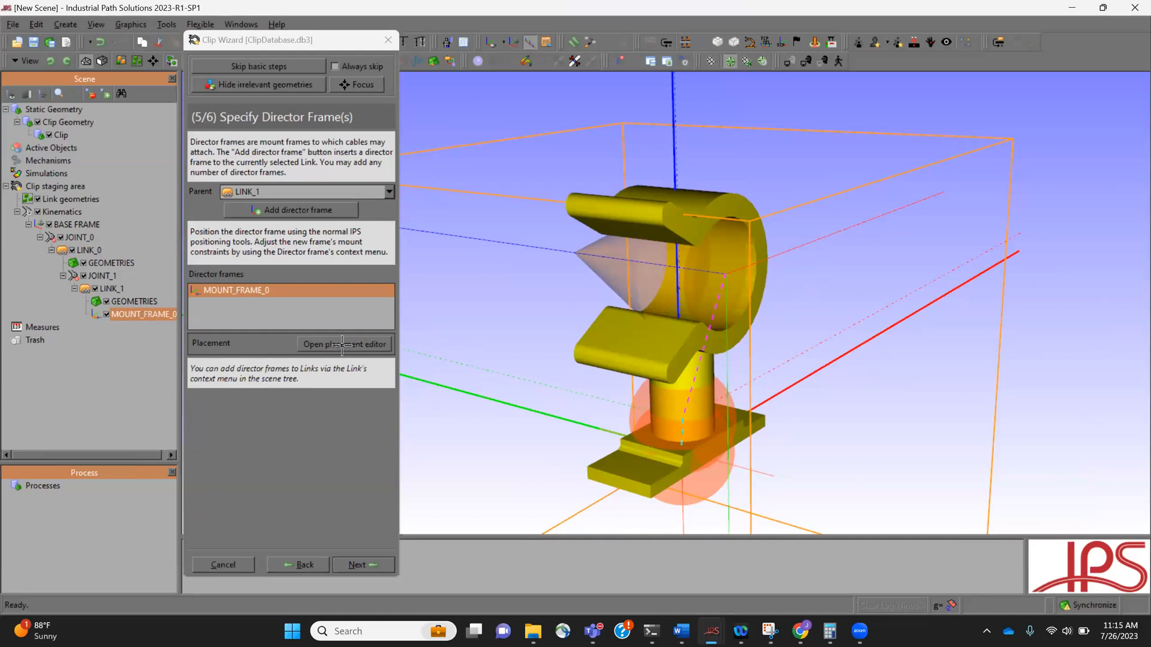
{"action": "right_click", "coordinate": [145, 314]}
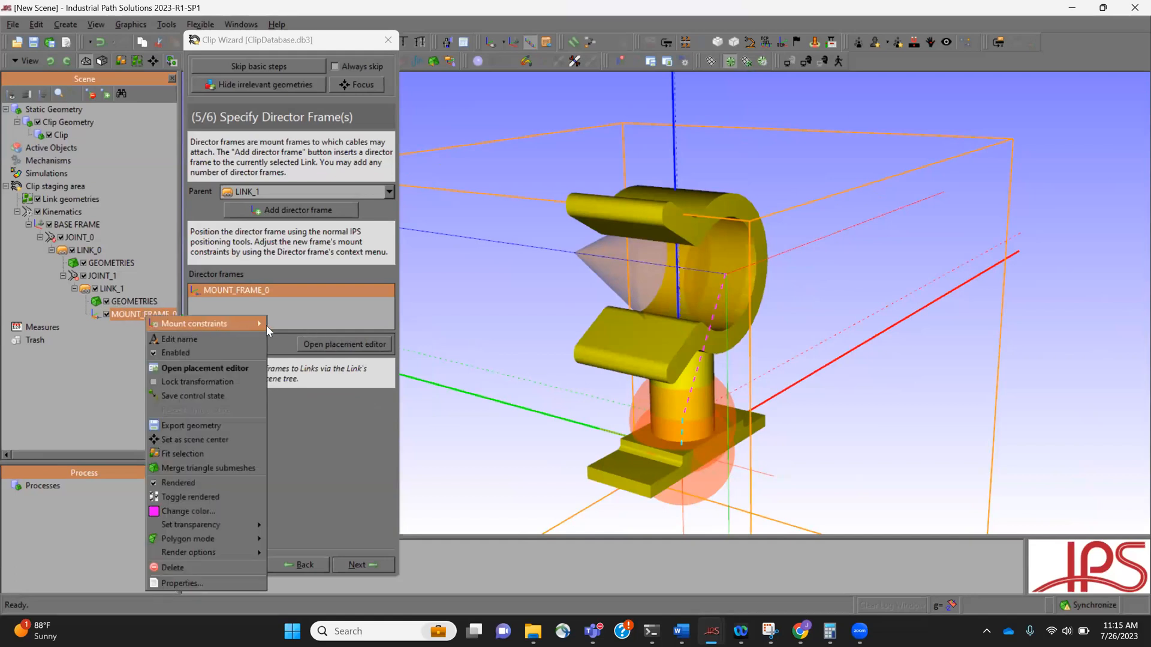
{"action": "mouse_move", "coordinate": [264, 324]}
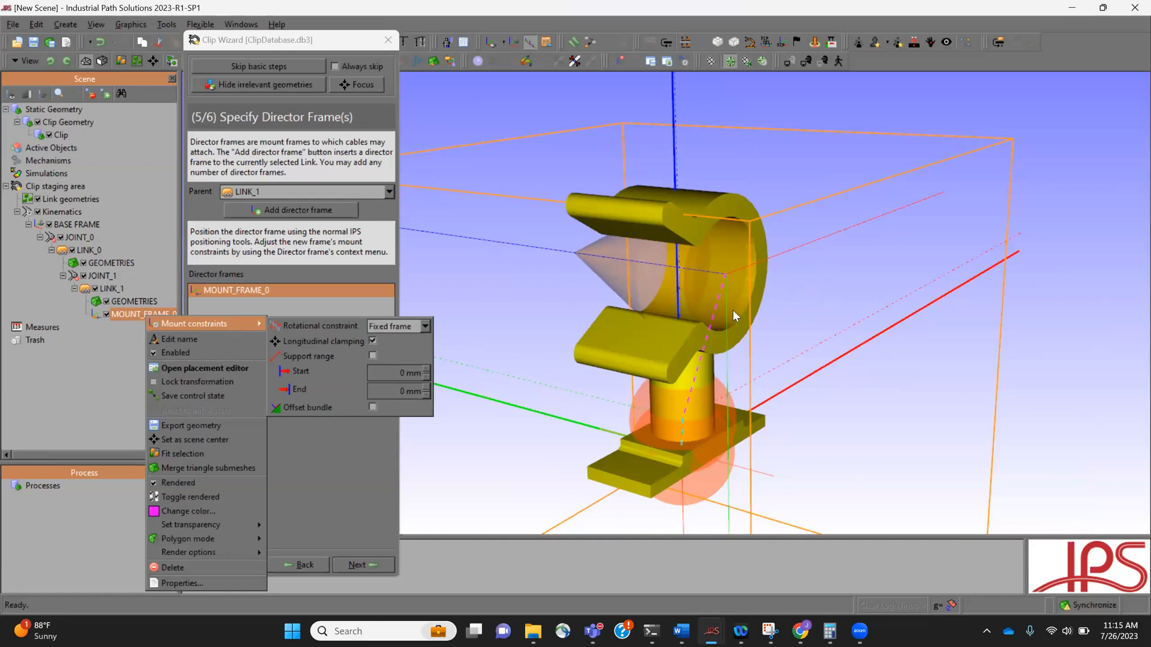
{"action": "left_click", "coordinate": [372, 355]}
{"action": "middle_click_drag", "start_coordinate": [609, 342], "coordinate": [629, 331]}
Try a 10 mm support range on the director frame, and step the start and end back down to 0 mm
{"action": "right_click", "coordinate": [128, 313]}
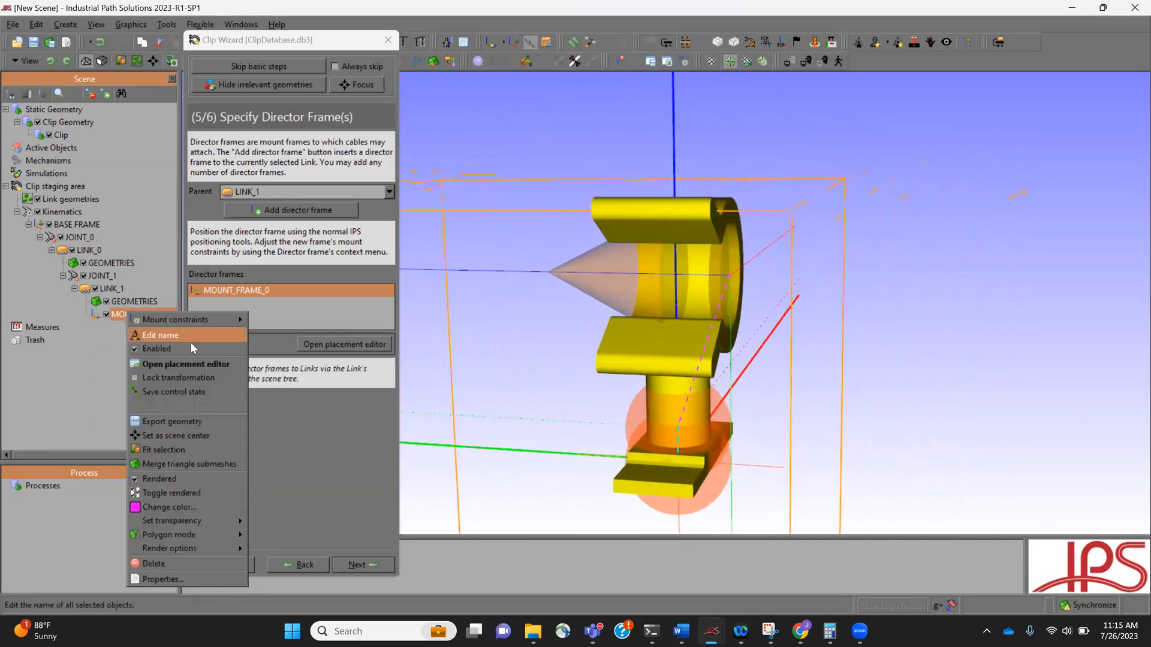
{"action": "mouse_move", "coordinate": [202, 320]}
{"action": "left_click_drag", "start_coordinate": [385, 372], "coordinate": [374, 371]}
{"action": "type", "text": "10"}
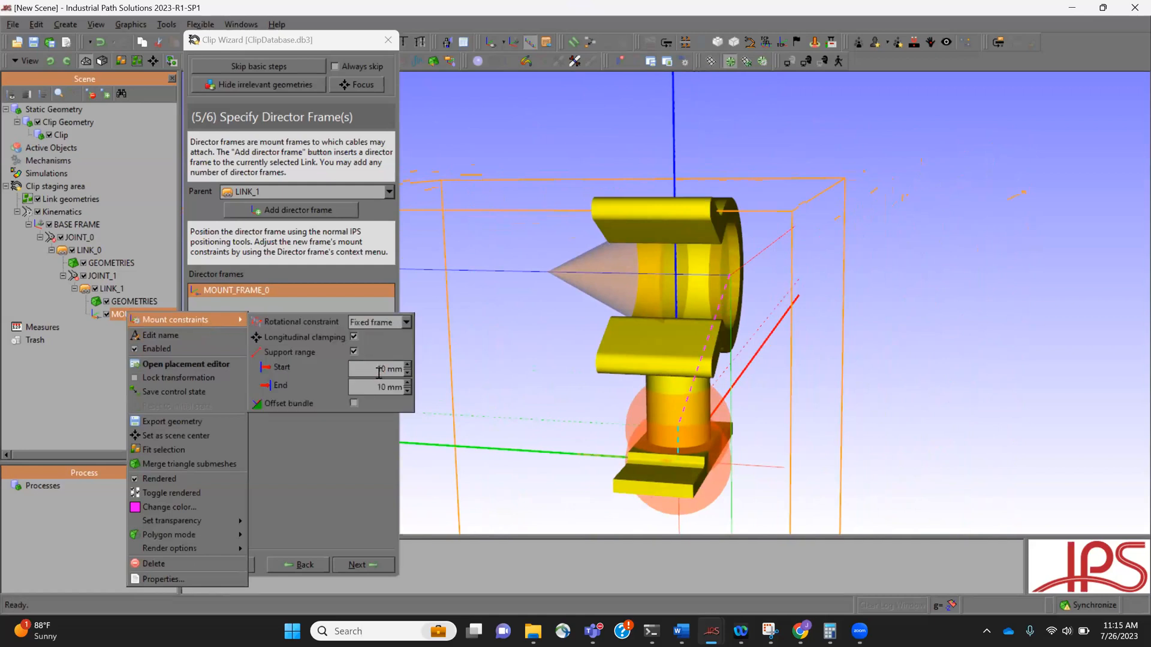
{"action": "left_click", "coordinate": [407, 390]}
{"action": "left_click", "coordinate": [407, 390]}
{"action": "left_click", "coordinate": [407, 390]}
{"action": "left_click", "coordinate": [407, 390]}
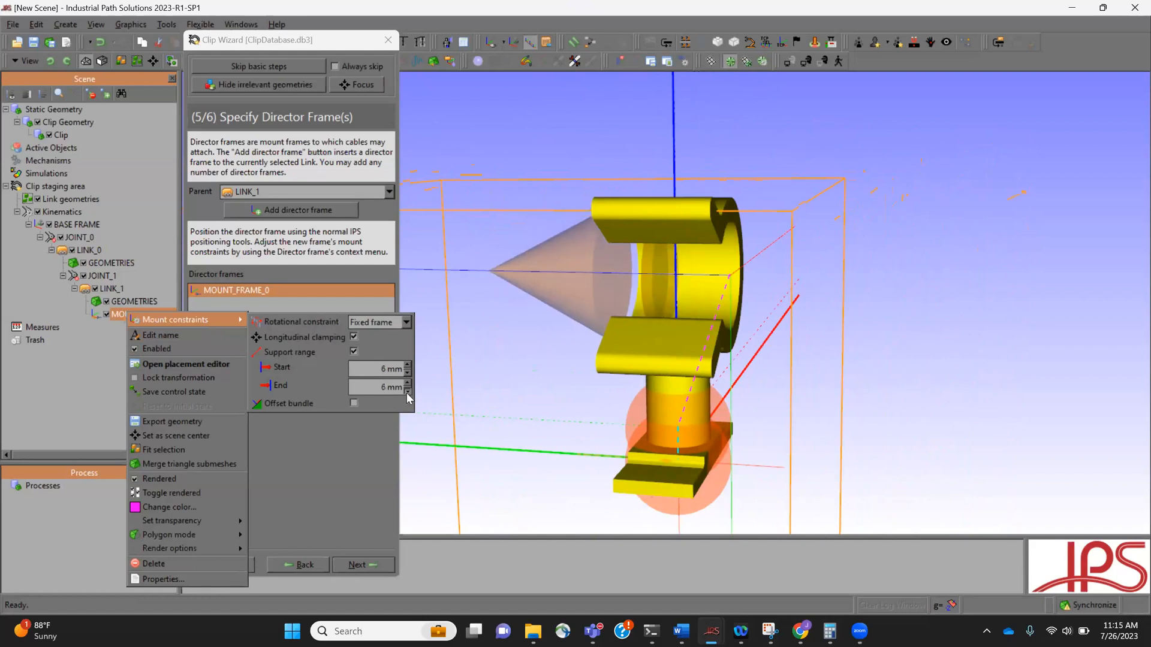
{"action": "left_click", "coordinate": [408, 390]}
{"action": "left_click", "coordinate": [408, 390]}
{"action": "left_click", "coordinate": [408, 390]}
{"action": "left_click", "coordinate": [408, 390]}
{"action": "left_click", "coordinate": [407, 390]}
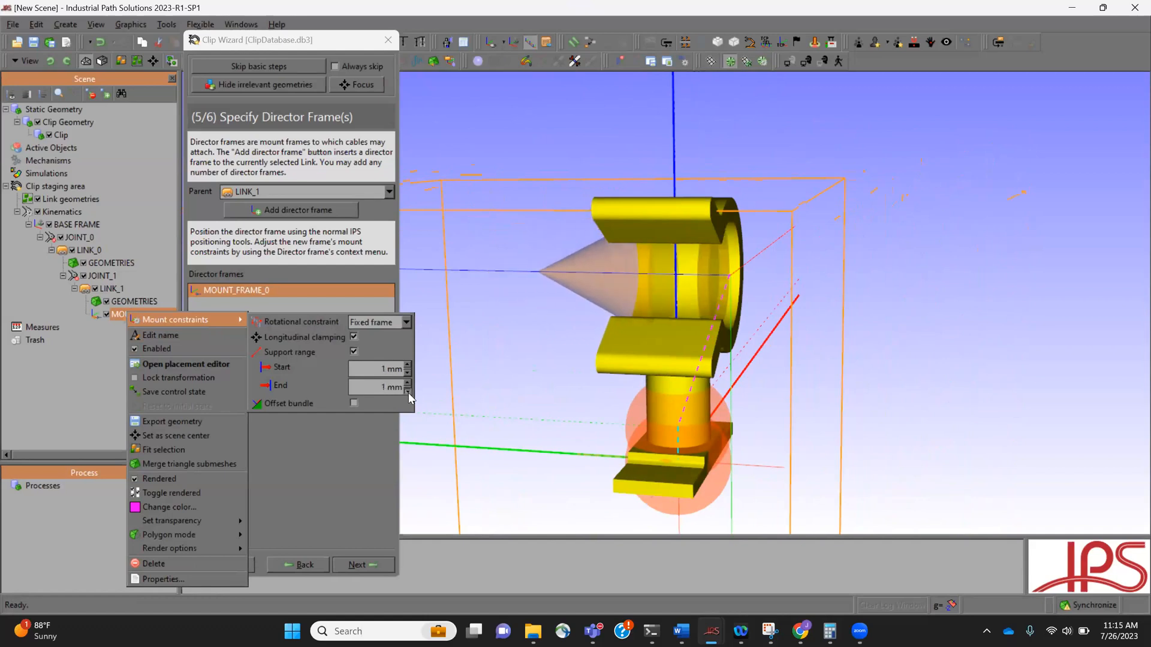
{"action": "left_click", "coordinate": [408, 391]}
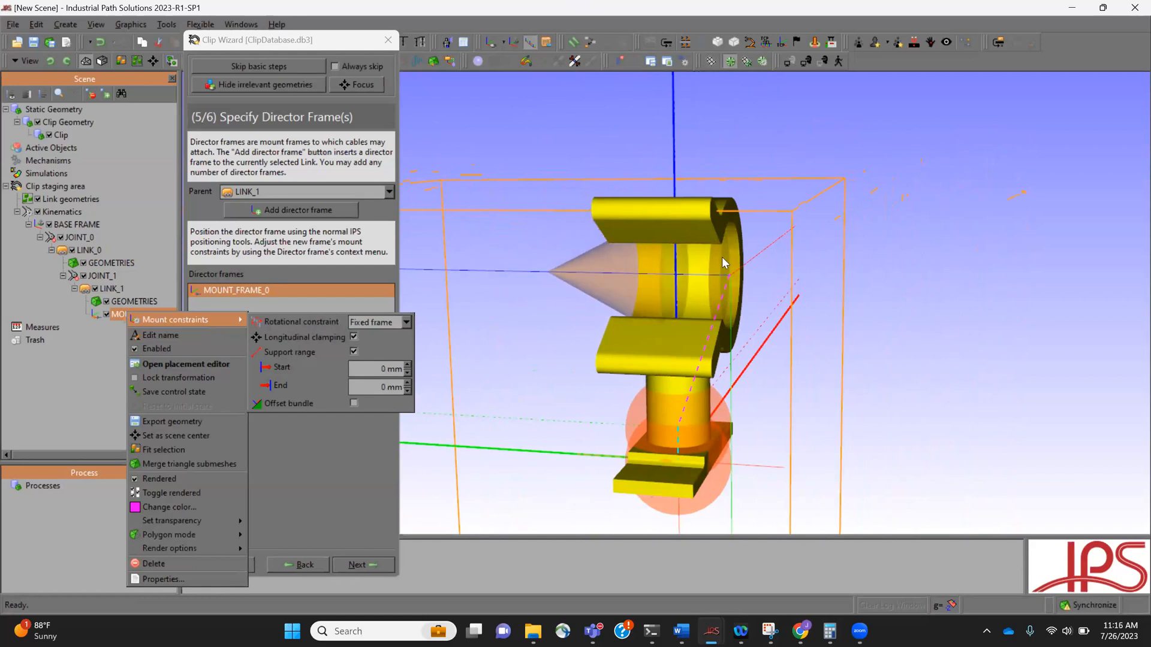
Raise the director frame's support range start and end to 3 mm
{"action": "left_click", "coordinate": [406, 365]}
{"action": "left_click", "coordinate": [407, 365]}
{"action": "left_click", "coordinate": [407, 364]}
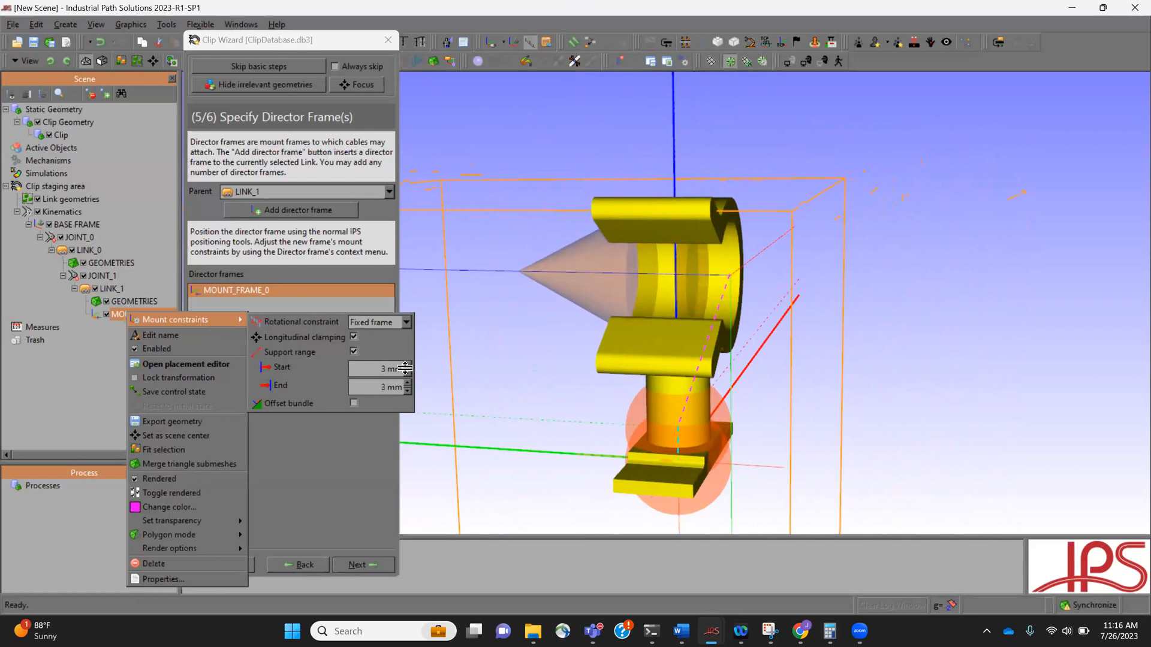
{"action": "left_click", "coordinate": [142, 314]}
Set the director frame's support range start and end to 5 mm in its mount constraints
{"action": "right_click", "coordinate": [134, 313]}
{"action": "mouse_move", "coordinate": [204, 319]}
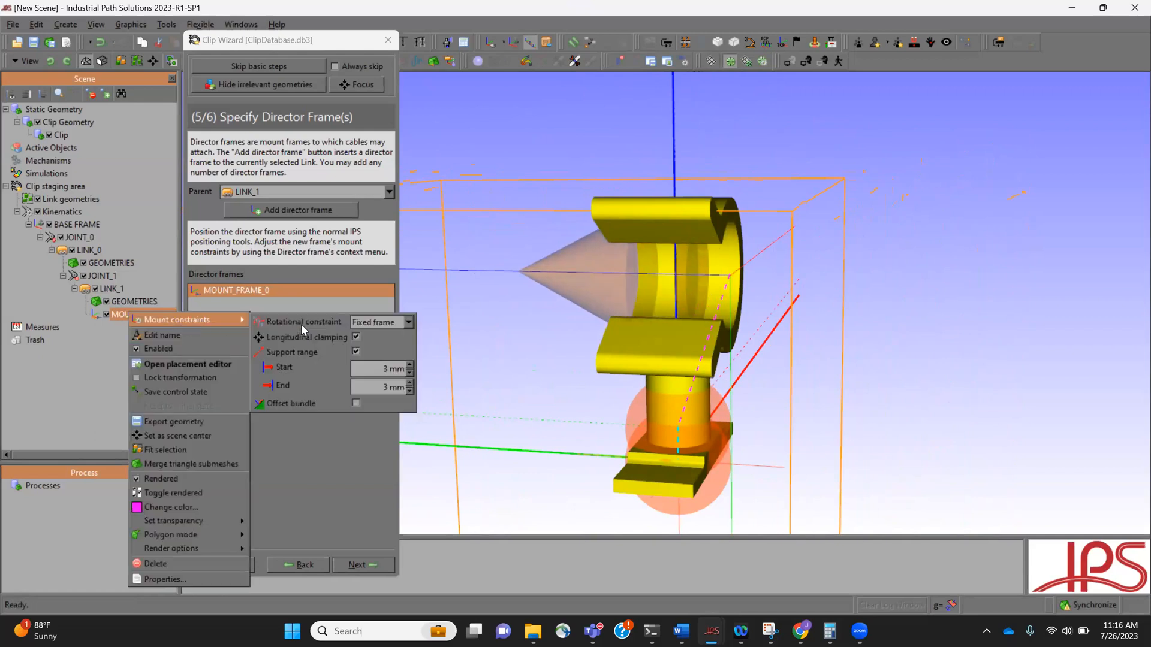
{"action": "left_click_drag", "start_coordinate": [389, 369], "coordinate": [372, 368]}
{"action": "type", "text": "5"}
{"action": "key", "text": "BackSpace"}
{"action": "type", "text": "0"}
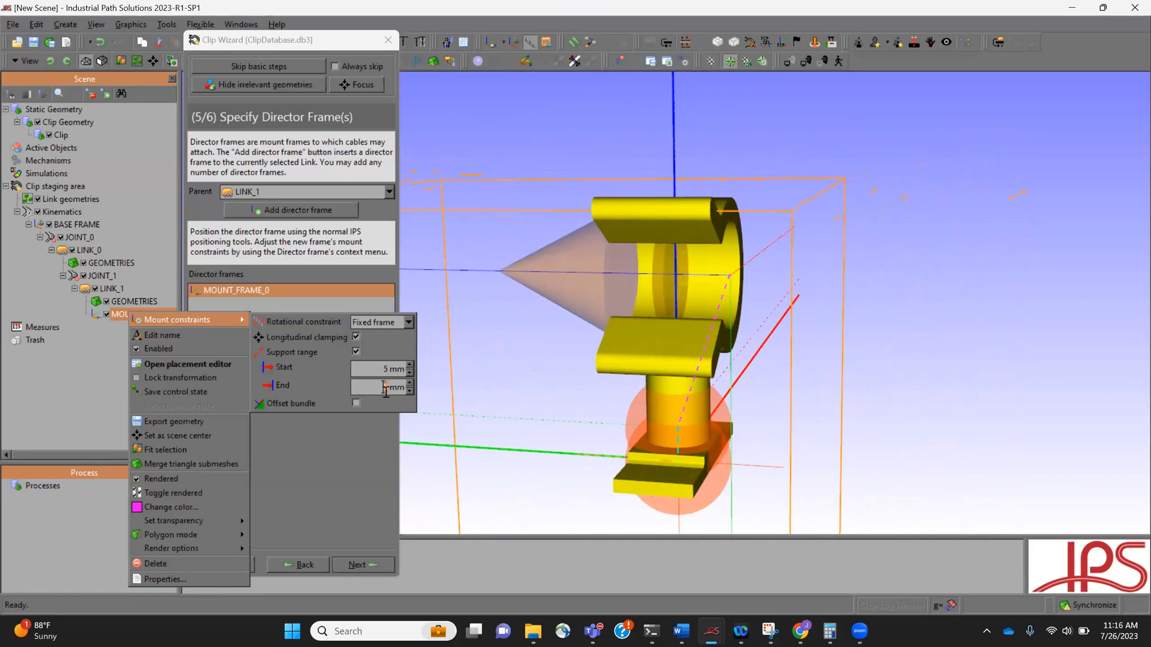
{"action": "left_click", "coordinate": [410, 365]}
{"action": "left_click", "coordinate": [410, 366]}
{"action": "left_click", "coordinate": [410, 365]}
{"action": "left_click", "coordinate": [410, 366]}
{"action": "left_click", "coordinate": [410, 366]}
{"action": "middle_click_drag", "start_coordinate": [510, 369], "coordinate": [618, 240]}
{"action": "left_click_drag", "start_coordinate": [667, 362], "coordinate": [592, 358]}
Toggle the director frame's support range off and back on, and raise its start and end to 7 mm
{"action": "right_click", "coordinate": [136, 313]}
{"action": "mouse_move", "coordinate": [180, 321]}
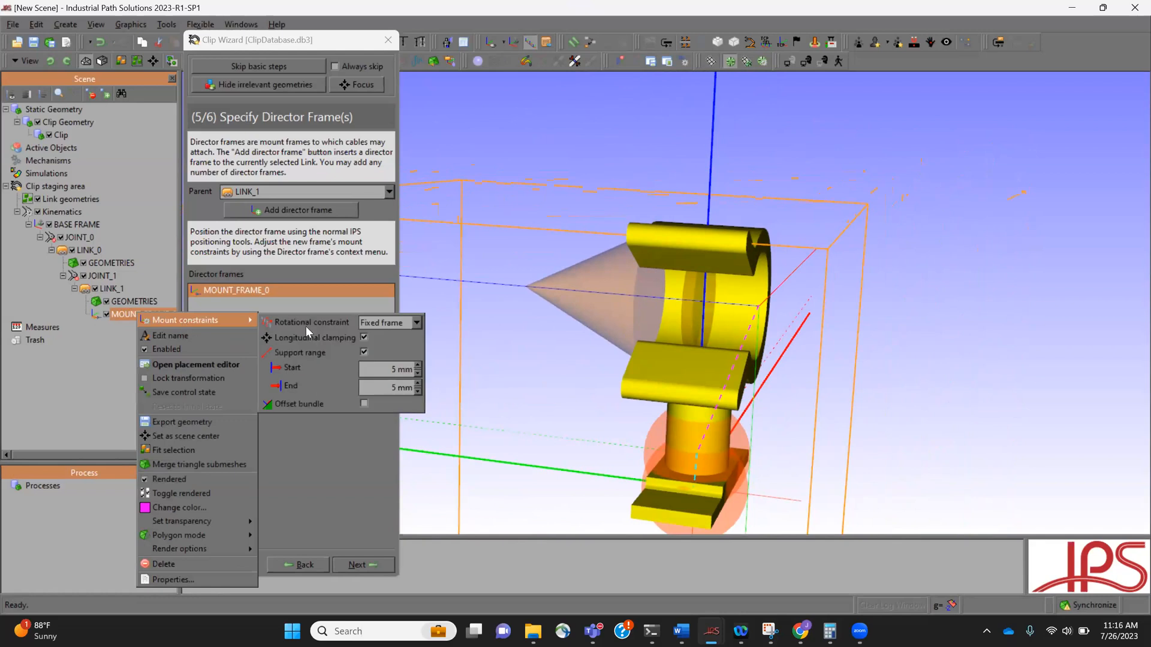
{"action": "left_click", "coordinate": [364, 353]}
{"action": "left_click", "coordinate": [364, 353]}
{"action": "left_click", "coordinate": [417, 366]}
{"action": "left_click", "coordinate": [417, 365]}
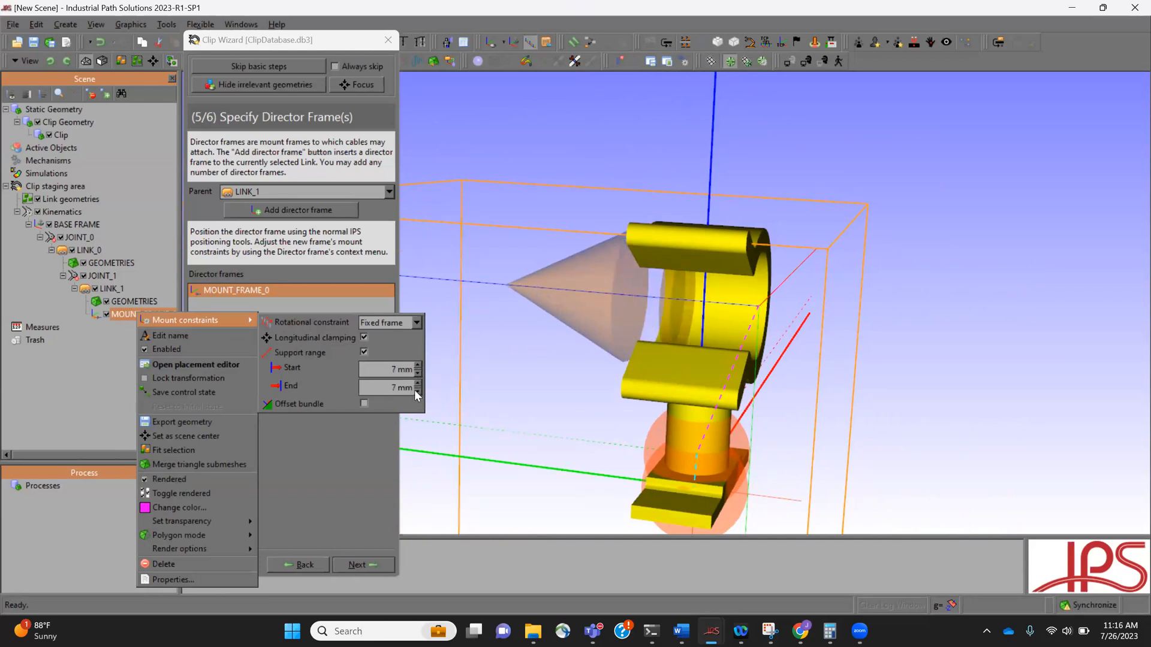
Step the director frame's support range start and end down to 0 mm
{"action": "left_click", "coordinate": [416, 391]}
{"action": "left_click", "coordinate": [416, 392]}
{"action": "left_click", "coordinate": [416, 391]}
{"action": "left_click", "coordinate": [417, 392]}
{"action": "left_click", "coordinate": [416, 391]}
{"action": "left_click", "coordinate": [417, 391]}
{"action": "left_click", "coordinate": [416, 391]}
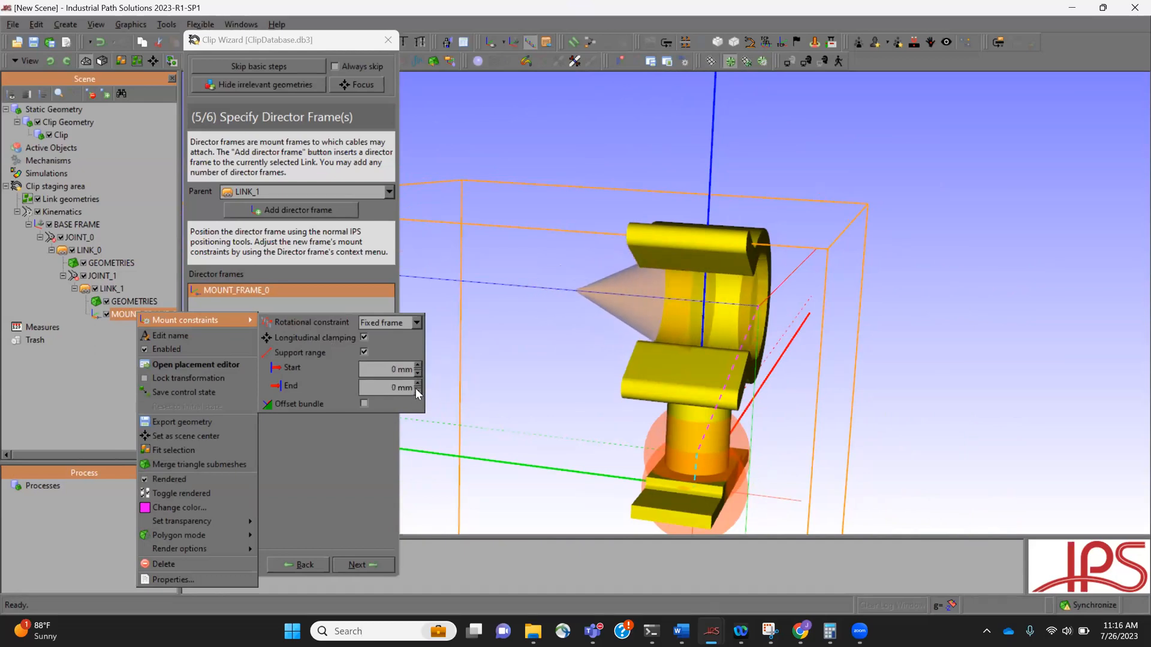
Try a support range start of -5 mm on the director frame
{"action": "left_click_drag", "start_coordinate": [399, 370], "coordinate": [391, 369]}
{"action": "type", "text": "5"}
{"action": "left_click", "coordinate": [396, 388]}
{"action": "left_click", "coordinate": [388, 388]}
{"action": "type", "text": "-"}
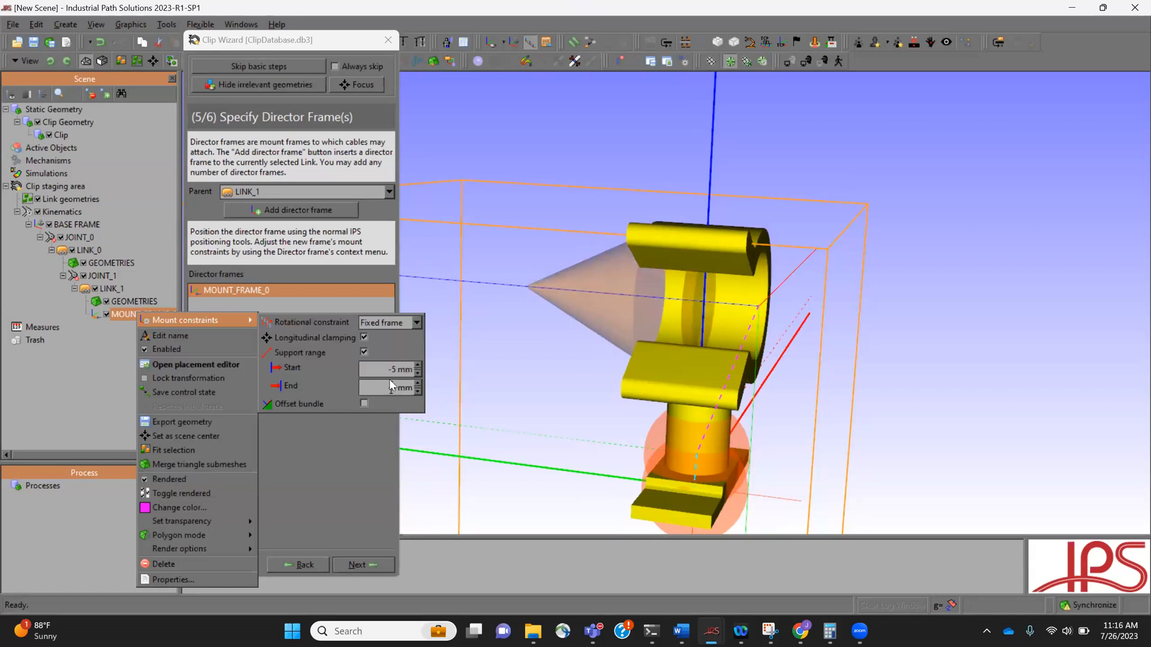
Set the director frame's support range start to 0 mm and its end to 6 mm
{"action": "left_click", "coordinate": [391, 370]}
{"action": "left_click_drag", "start_coordinate": [398, 371], "coordinate": [379, 368]}
{"action": "type", "text": "0"}
{"action": "left_click", "coordinate": [390, 387]}
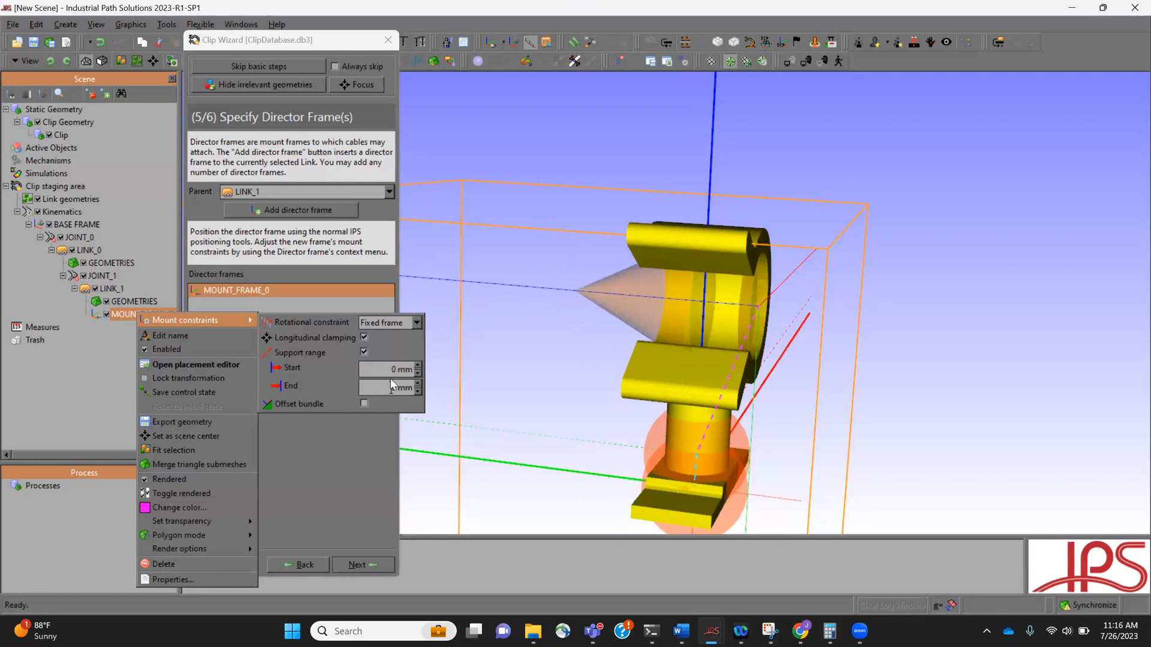
{"action": "type", "text": "5"}
{"action": "left_click", "coordinate": [390, 370]}
{"action": "left_click_drag", "start_coordinate": [506, 461], "coordinate": [689, 371]}
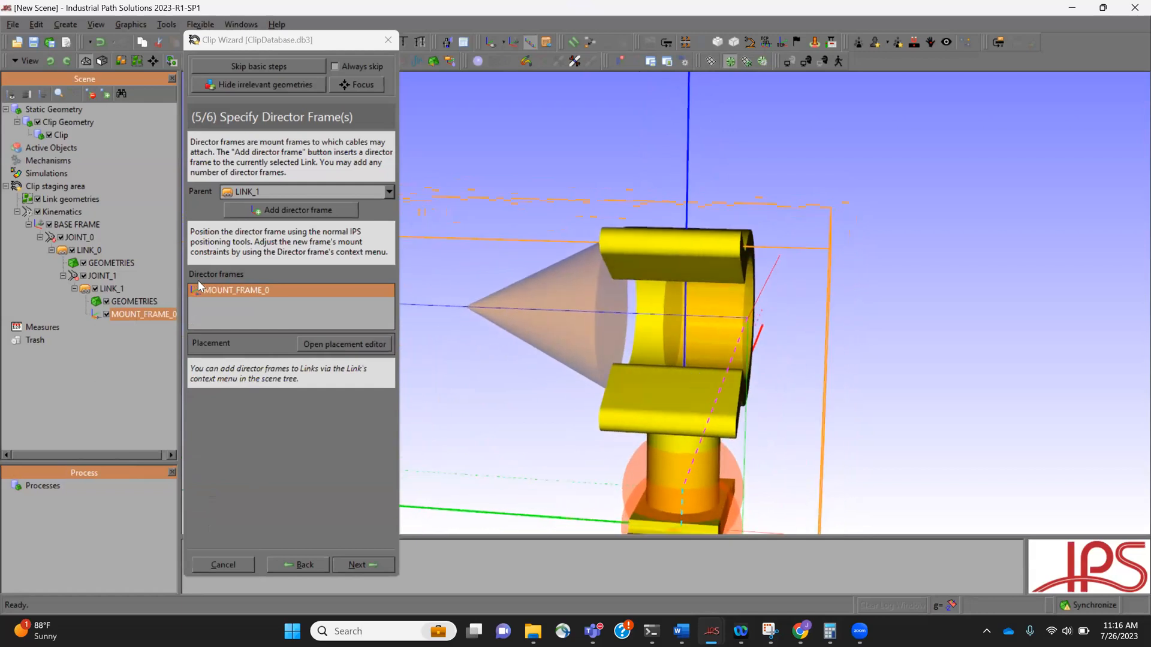
Extend the director frame's support range end to 10 mm and close the mount constraints
{"action": "right_click", "coordinate": [139, 313]}
{"action": "mouse_move", "coordinate": [180, 318]}
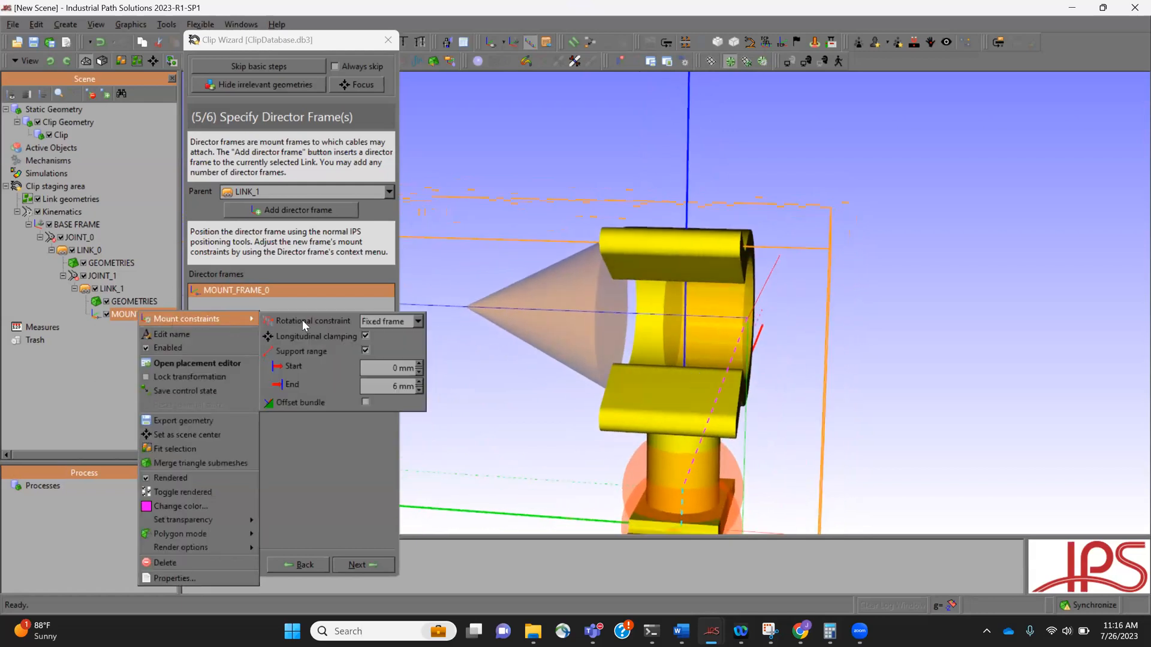
{"action": "left_click", "coordinate": [420, 382]}
{"action": "left_click", "coordinate": [420, 383]}
{"action": "left_click", "coordinate": [419, 382]}
{"action": "left_click", "coordinate": [420, 383]}
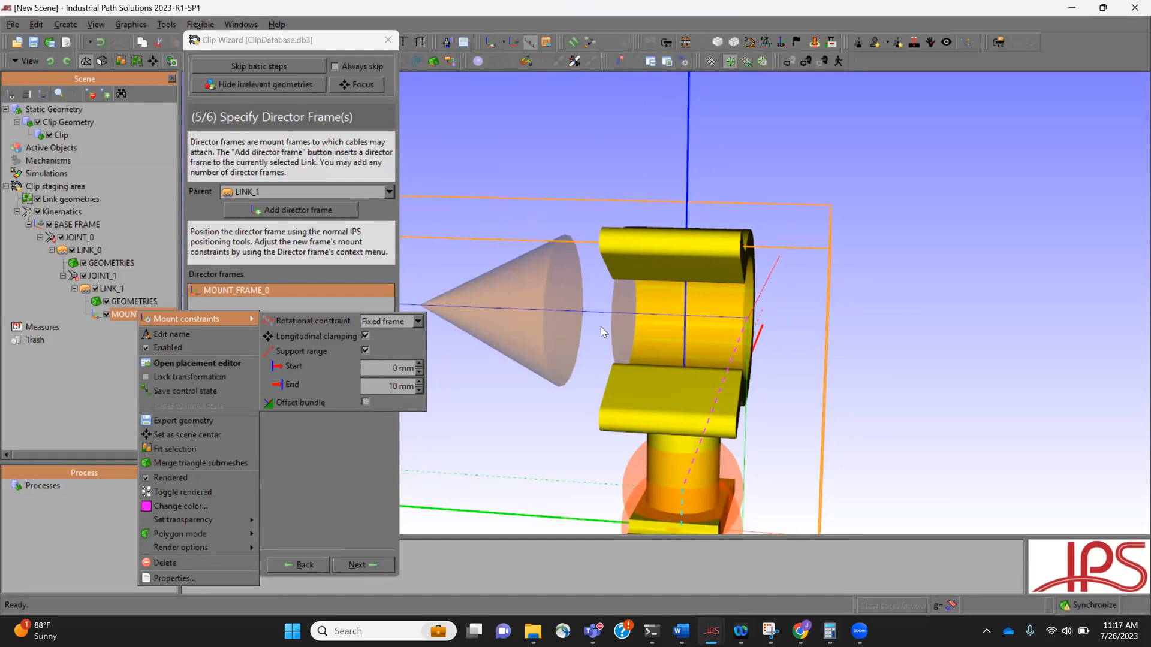
{"action": "left_click", "coordinate": [569, 248]}
Try the Offset bundle option on the director frame and turn it back off
{"action": "middle_click_drag", "start_coordinate": [624, 270], "coordinate": [796, 329]}
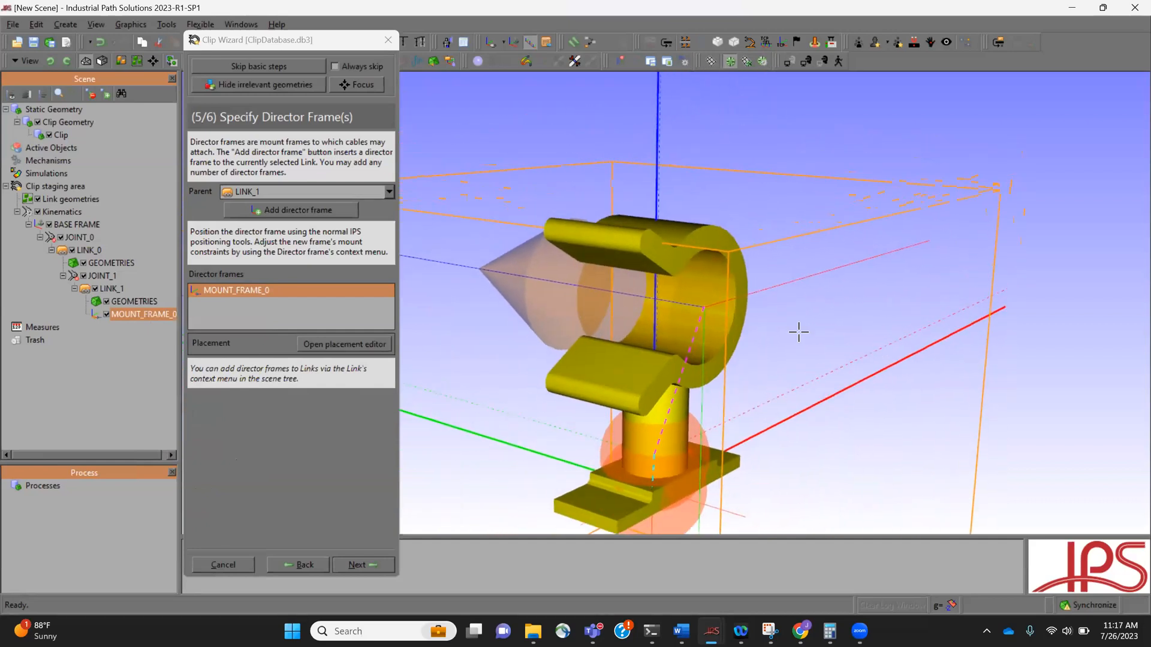
{"action": "right_click", "coordinate": [135, 310]}
{"action": "mouse_move", "coordinate": [209, 318]}
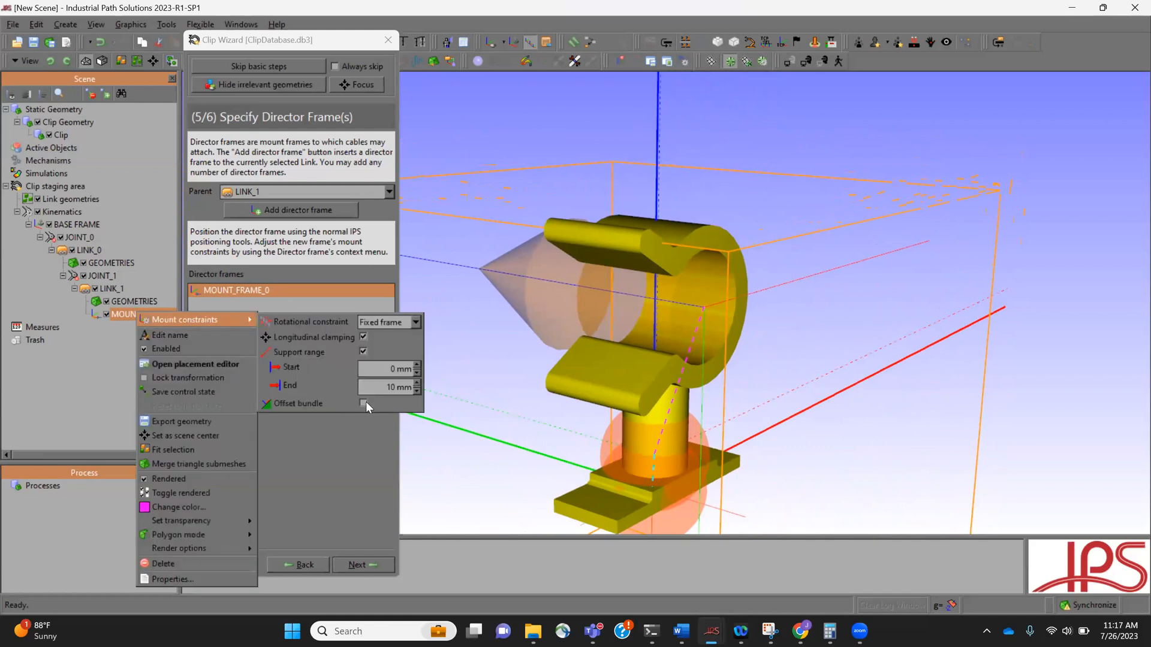
{"action": "left_click", "coordinate": [363, 404]}
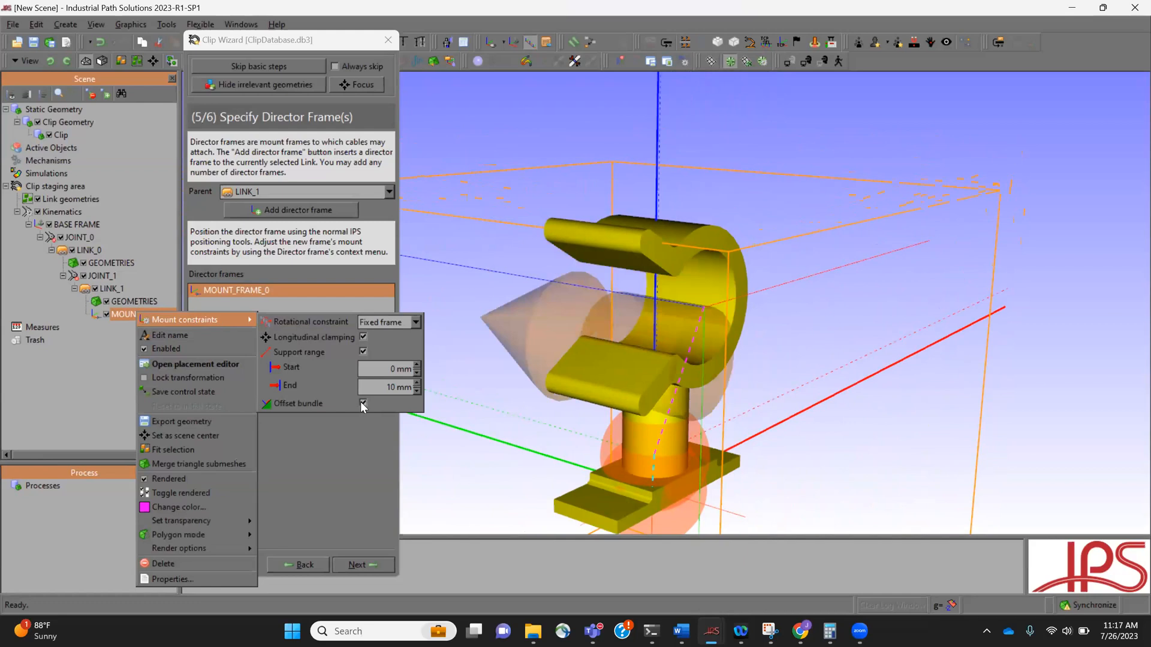
{"action": "left_click", "coordinate": [362, 404]}
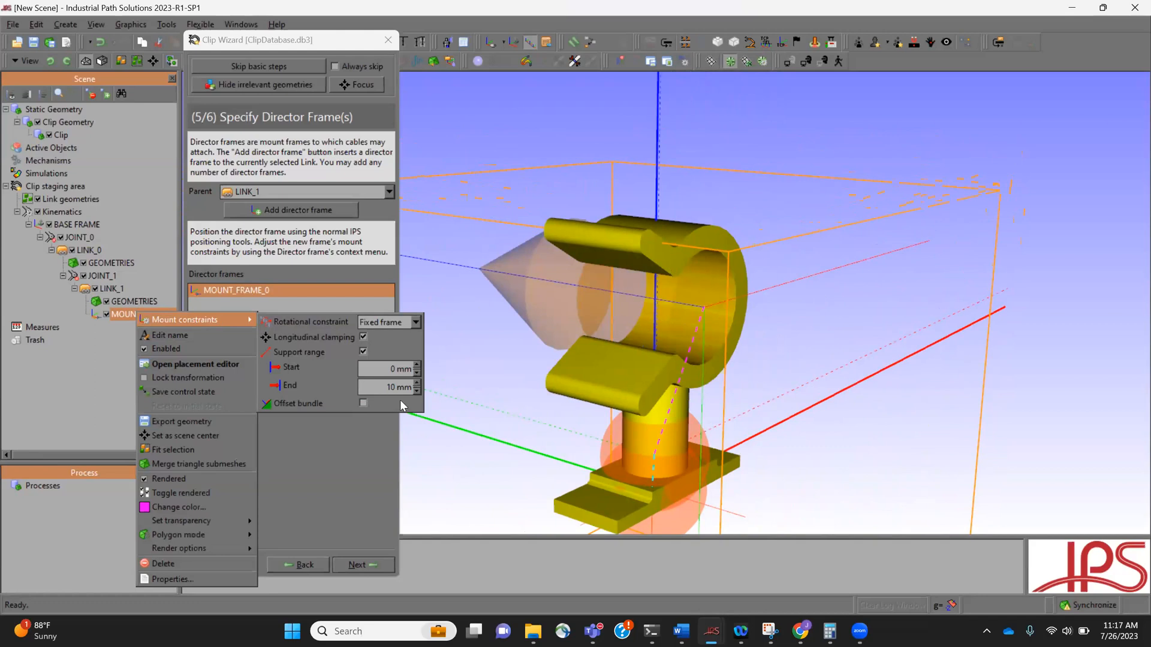
{"action": "left_click", "coordinate": [357, 476]}
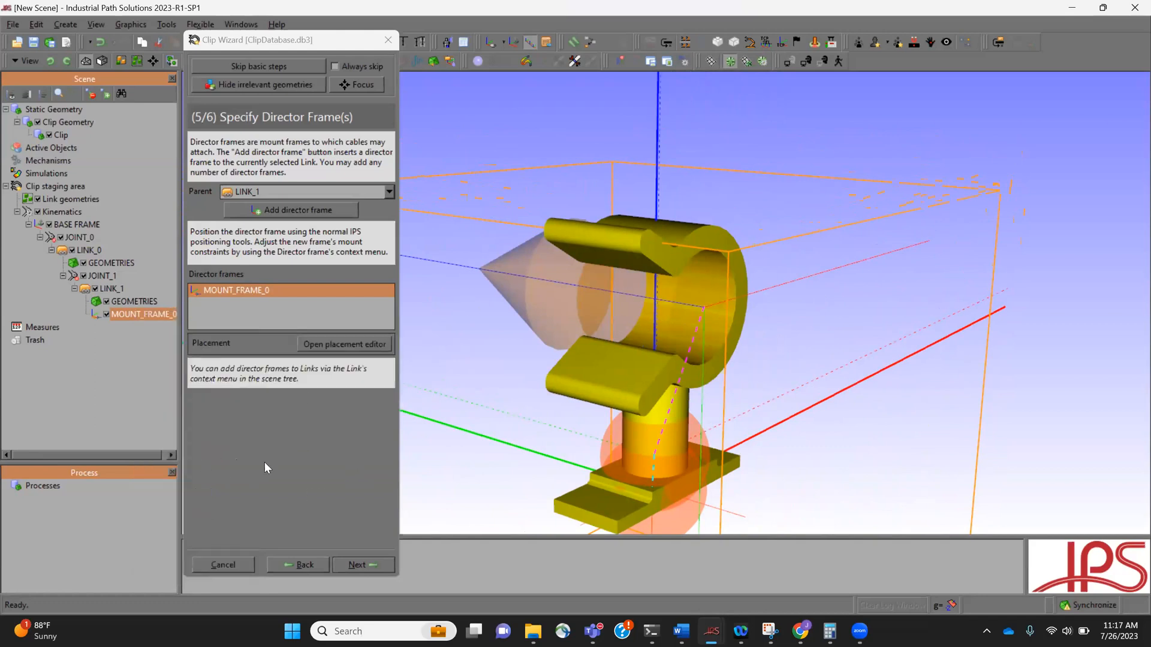
Advance the wizard to product finalization and enter 1234567 as the product id
{"action": "middle_click_drag", "start_coordinate": [728, 378], "coordinate": [737, 356]}
{"action": "scroll", "coordinate": [737, 355], "scroll_direction": "down", "scroll_amount": 3}
{"action": "left_click_drag", "start_coordinate": [765, 385], "coordinate": [747, 380]}
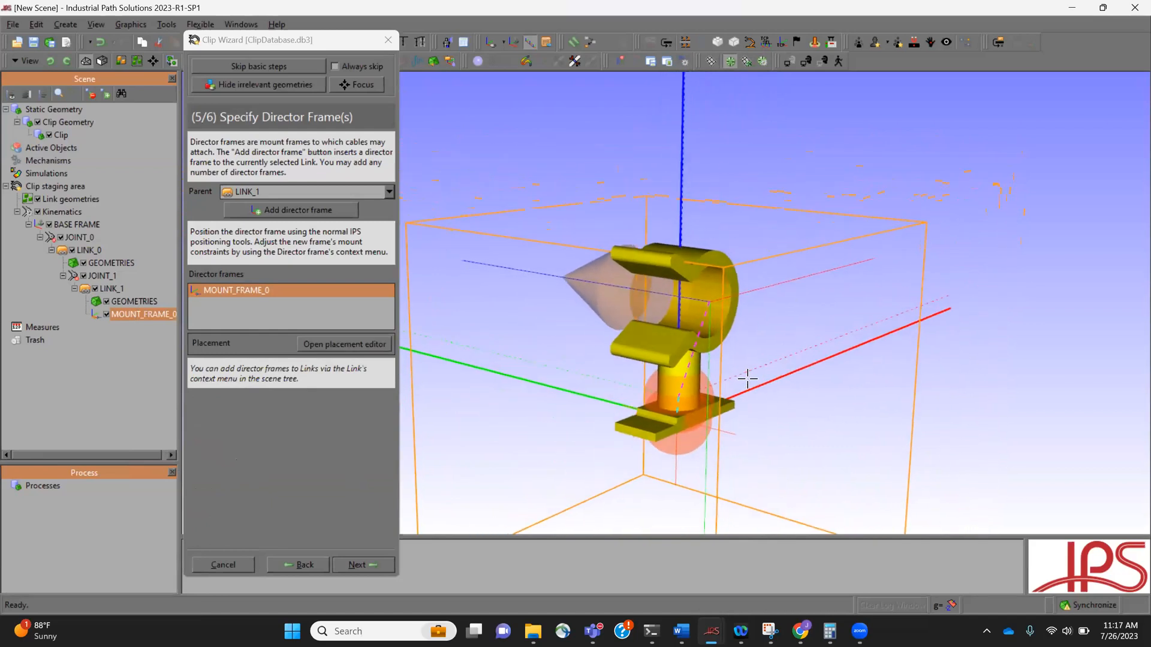
{"action": "left_click", "coordinate": [357, 564]}
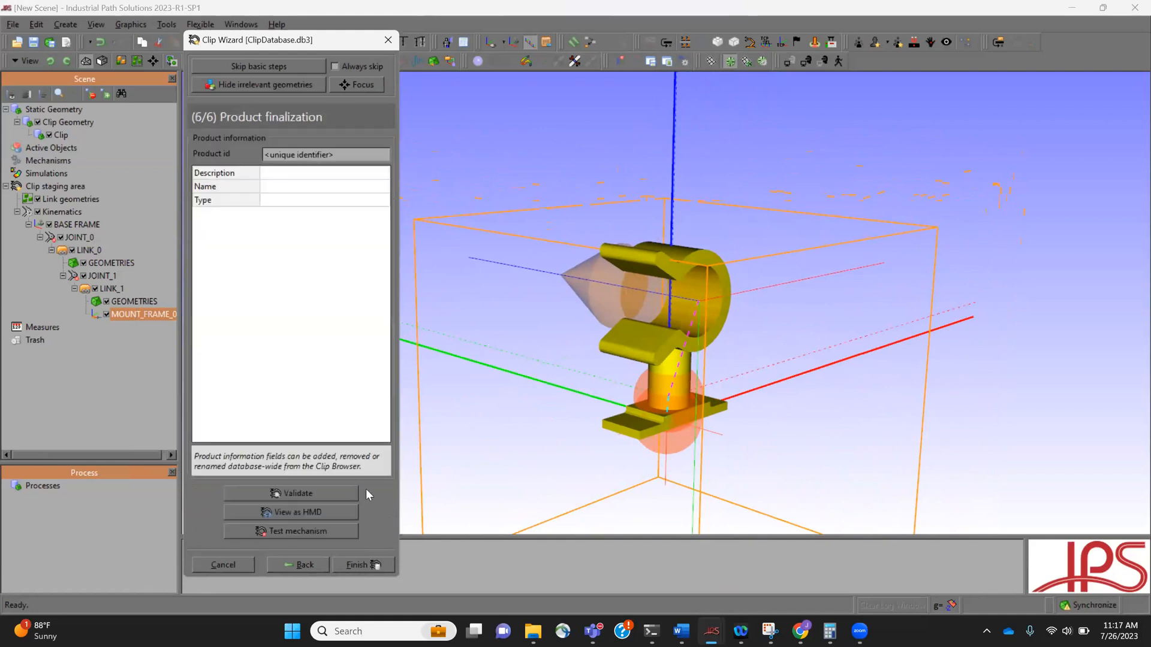
{"action": "left_click", "coordinate": [311, 154]}
{"action": "type", "text": "1234567"}
Fill in the description "Revolute Clip", the name "Wheel Speed Sensor Clip" and the type "Revolute, Fixed Frame"
{"action": "left_click", "coordinate": [318, 177]}
{"action": "left_click", "coordinate": [306, 173]}
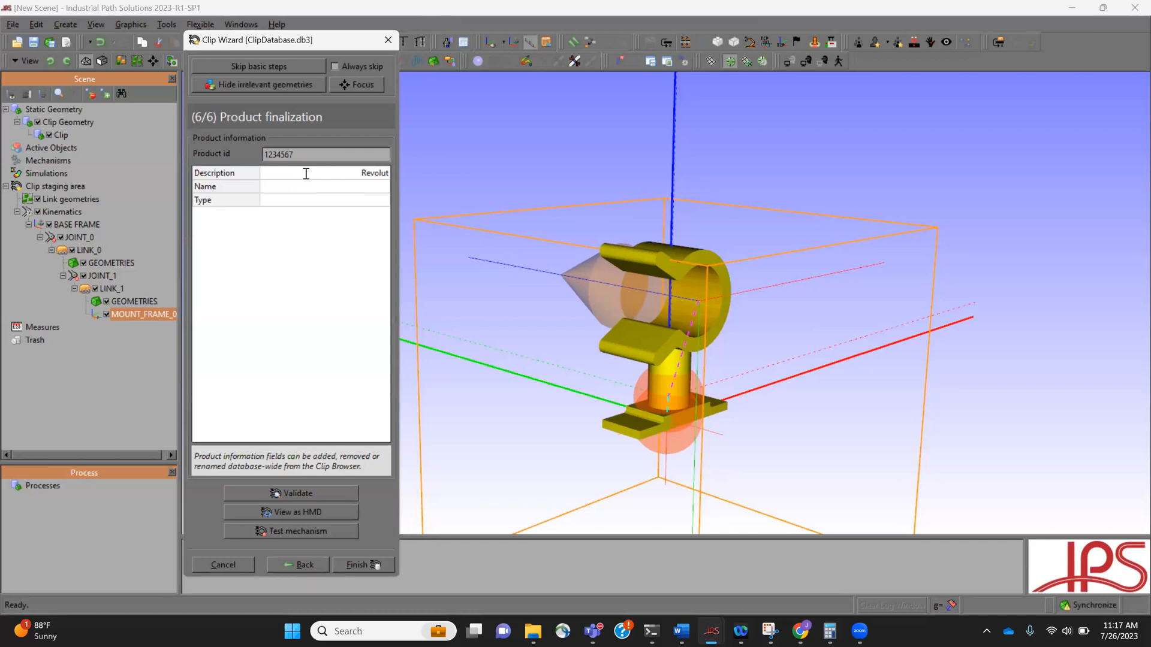
{"action": "left_click", "coordinate": [342, 187]}
{"action": "left_click", "coordinate": [344, 188]}
{"action": "type", "text": "Wheel Speed Sensor Clip"}
{"action": "double_click", "coordinate": [355, 202]}
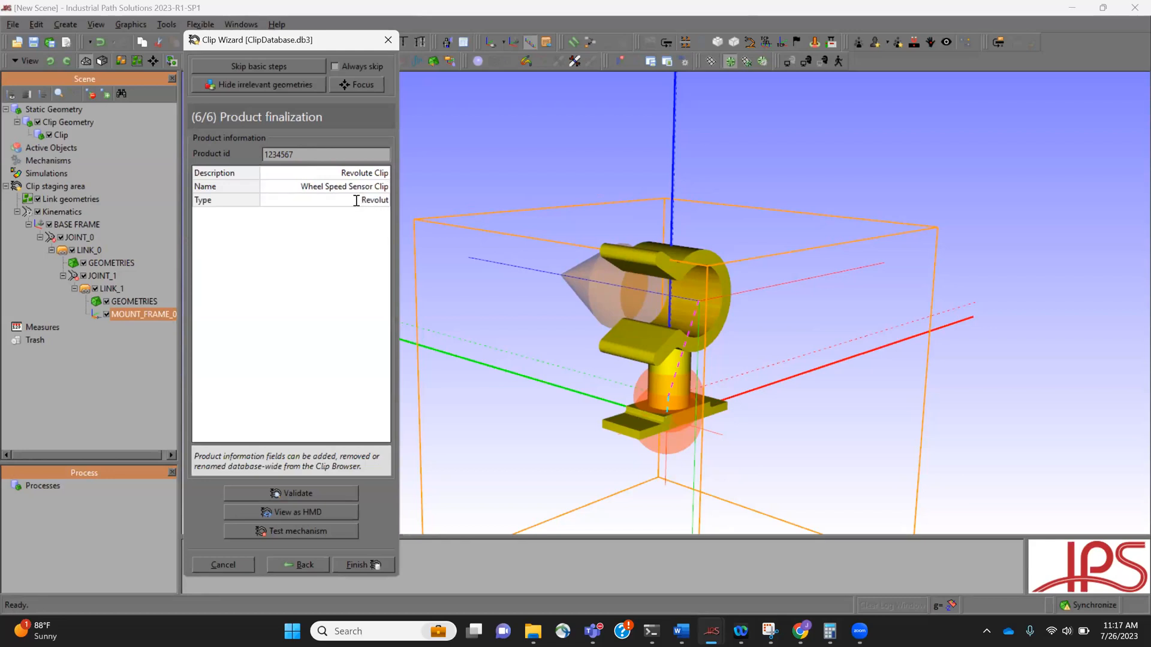
{"action": "type", "text": "Revolute, R"}
{"action": "type", "text": "ixed Frame"}
Test the clip mechanism by rotating JOINT_1, reset the joint and close the clip tester
{"action": "left_click", "coordinate": [335, 531]}
{"action": "mouse_move", "coordinate": [494, 121]}
{"action": "left_mouse_down"}
{"action": "mouse_move", "coordinate": [516, 120]}
{"action": "mouse_move", "coordinate": [490, 116]}
{"action": "mouse_move", "coordinate": [494, 128]}
{"action": "left_mouse_up"}
{"action": "left_click", "coordinate": [471, 144]}
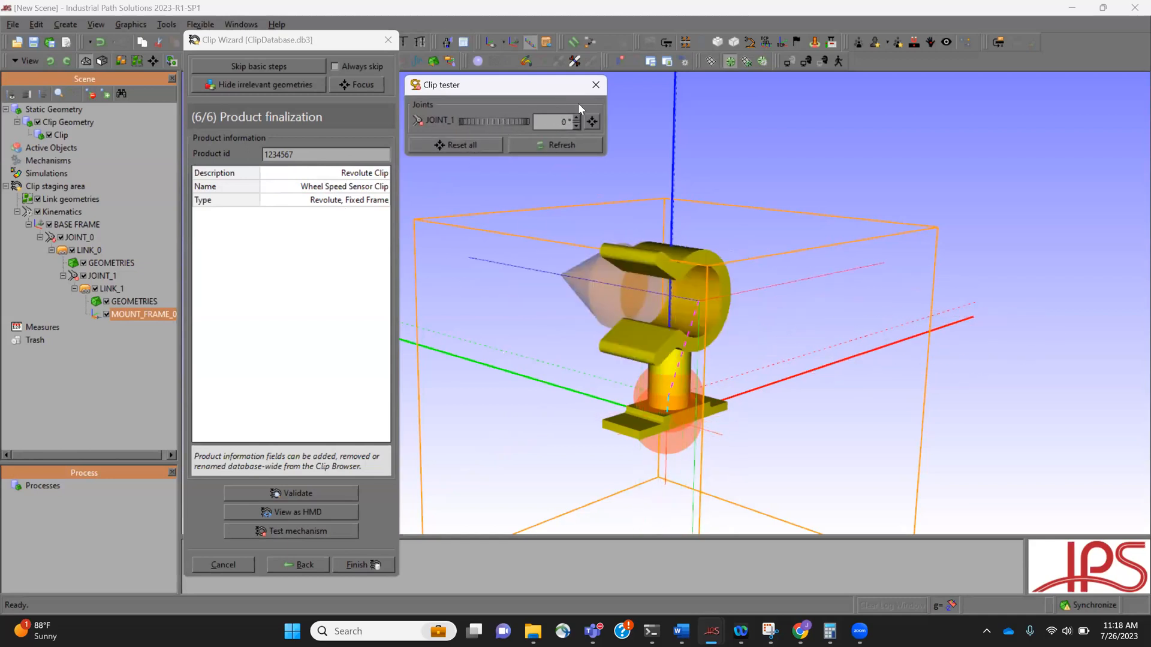
{"action": "left_click", "coordinate": [595, 87]}
Validate the clip definition and finish the Clip Wizard
{"action": "left_click", "coordinate": [332, 494]}
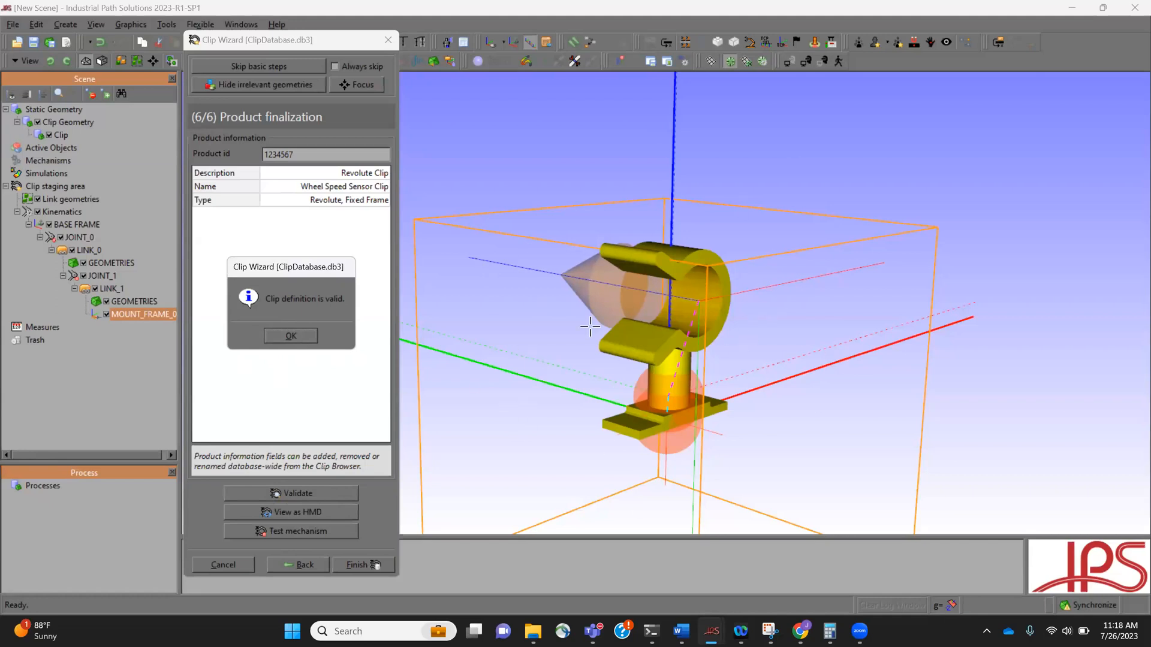
{"action": "left_click", "coordinate": [300, 336]}
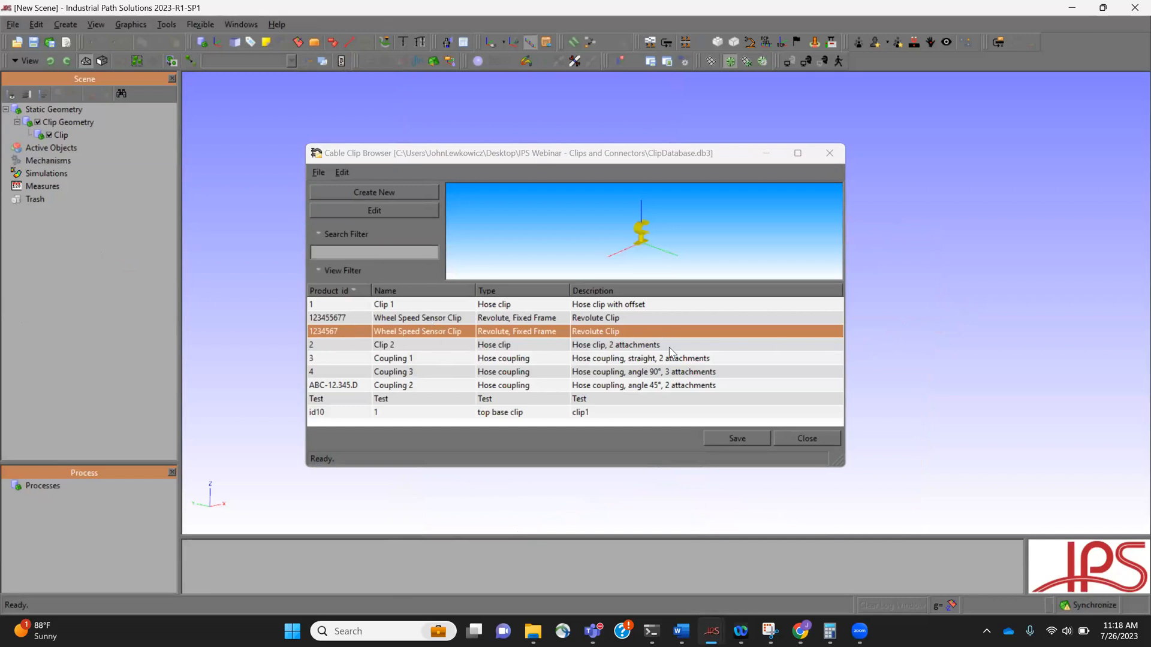
Save the clip database over the existing ClipDatabase.db3 and close the Cable Clip Browser
{"action": "left_click", "coordinate": [738, 437]}
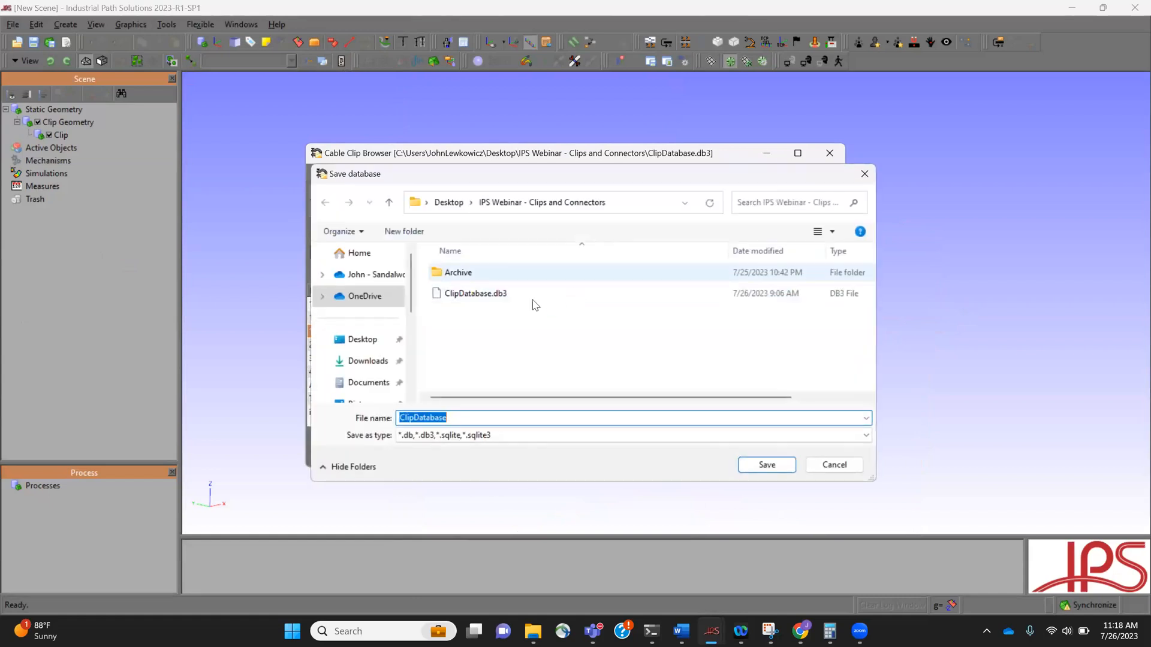
{"action": "left_click", "coordinate": [483, 295]}
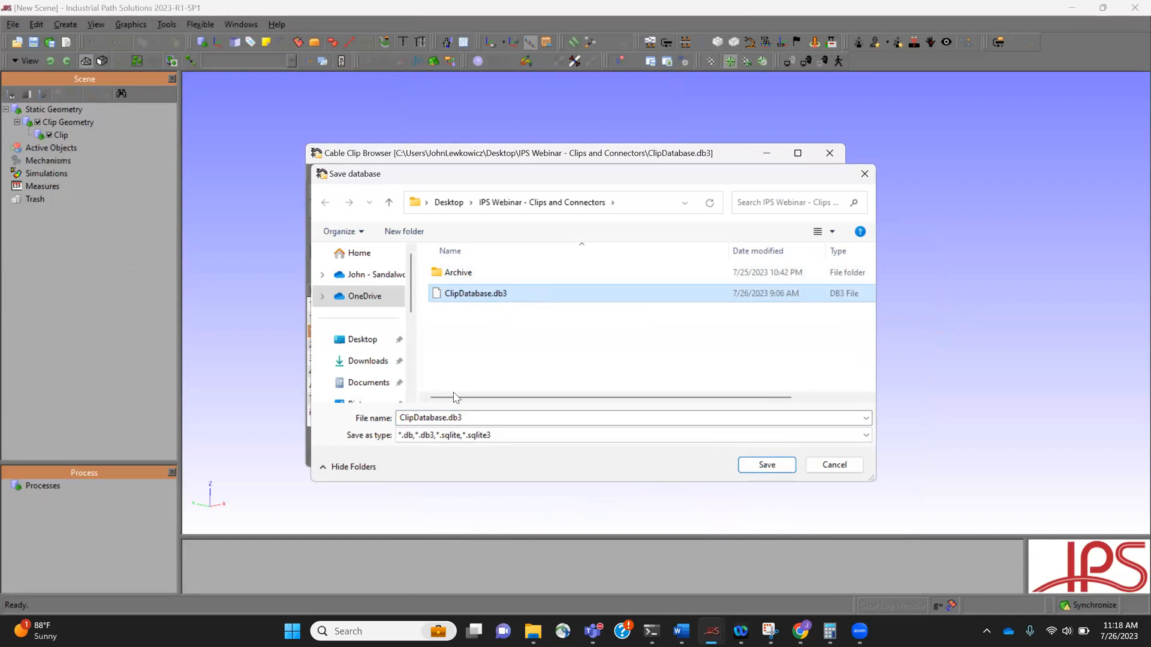
{"action": "left_click", "coordinate": [766, 465]}
{"action": "left_click", "coordinate": [608, 316]}
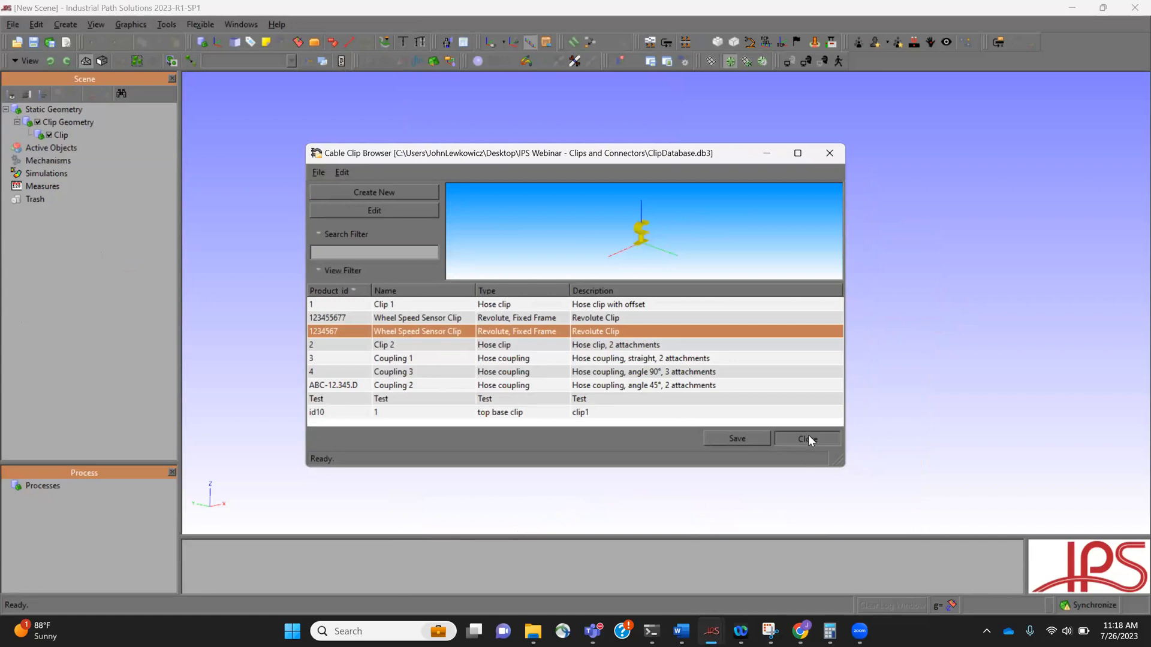
{"action": "left_click", "coordinate": [809, 438]}
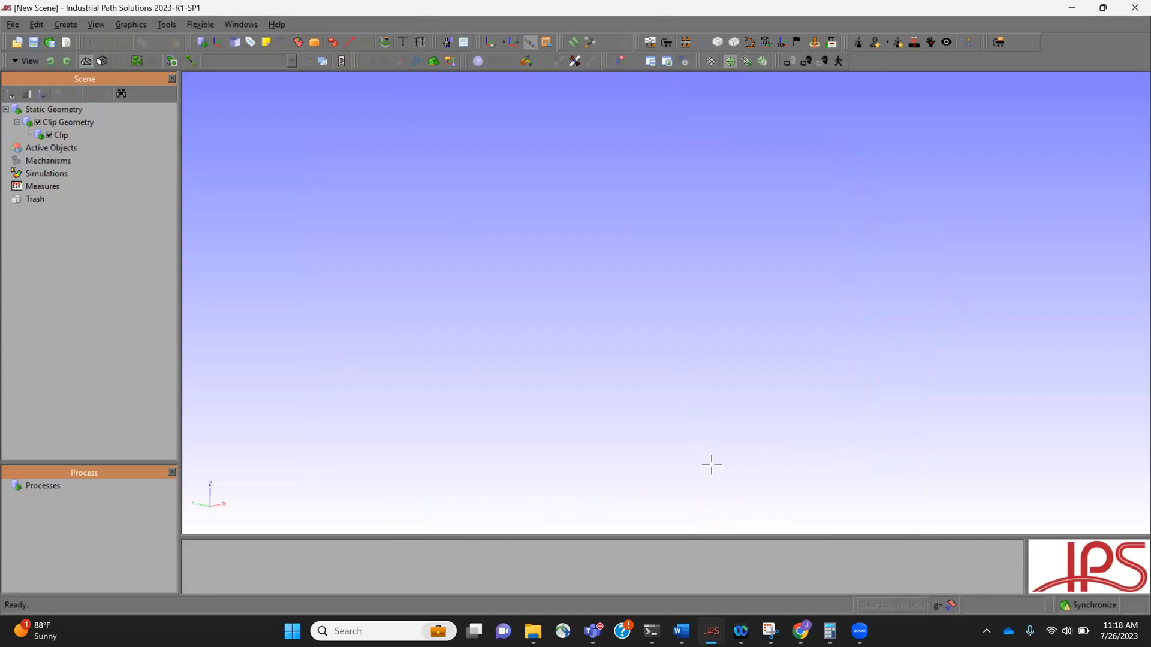
Switch to the window with the "BrakeHoseChassis Demo - Without Clip" scene
{"action": "mouse_move", "coordinate": [708, 631]}
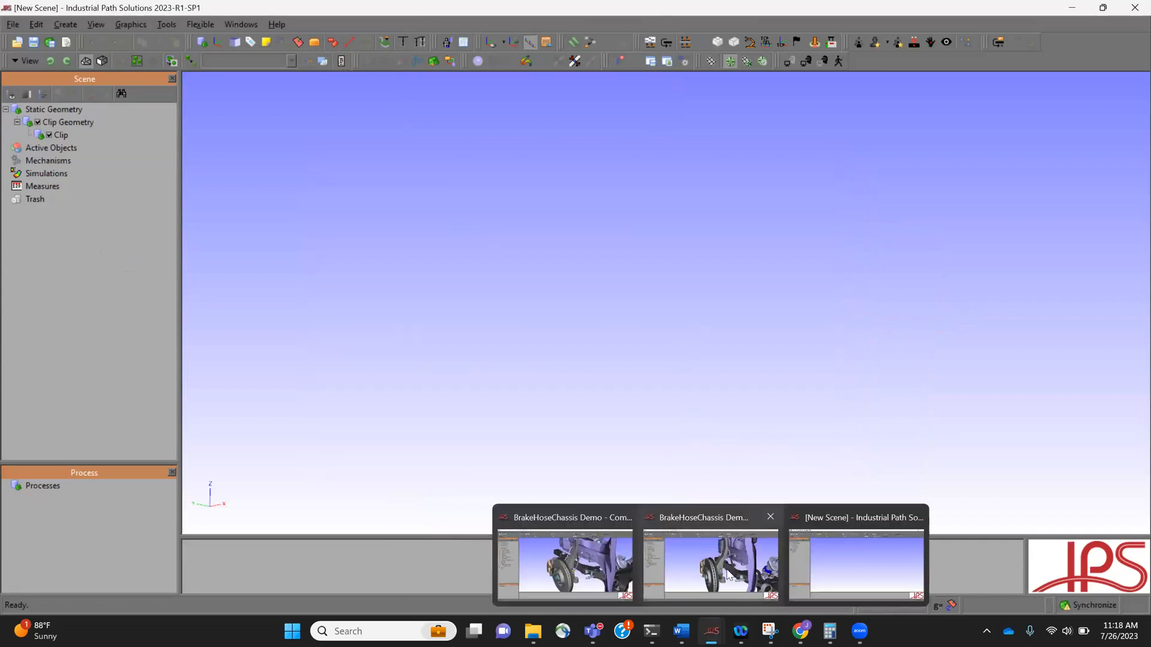
{"action": "left_click", "coordinate": [712, 529]}
{"action": "middle_click_drag", "start_coordinate": [764, 406], "coordinate": [677, 313]}
{"action": "middle_click_drag", "start_coordinate": [742, 292], "coordinate": [809, 328]}
{"action": "middle_click_drag", "start_coordinate": [710, 399], "coordinate": [785, 383]}
Play the Spindle Movement simulation to examine the cable motion, rewind it to the start and close the player
{"action": "double_click", "coordinate": [82, 305]}
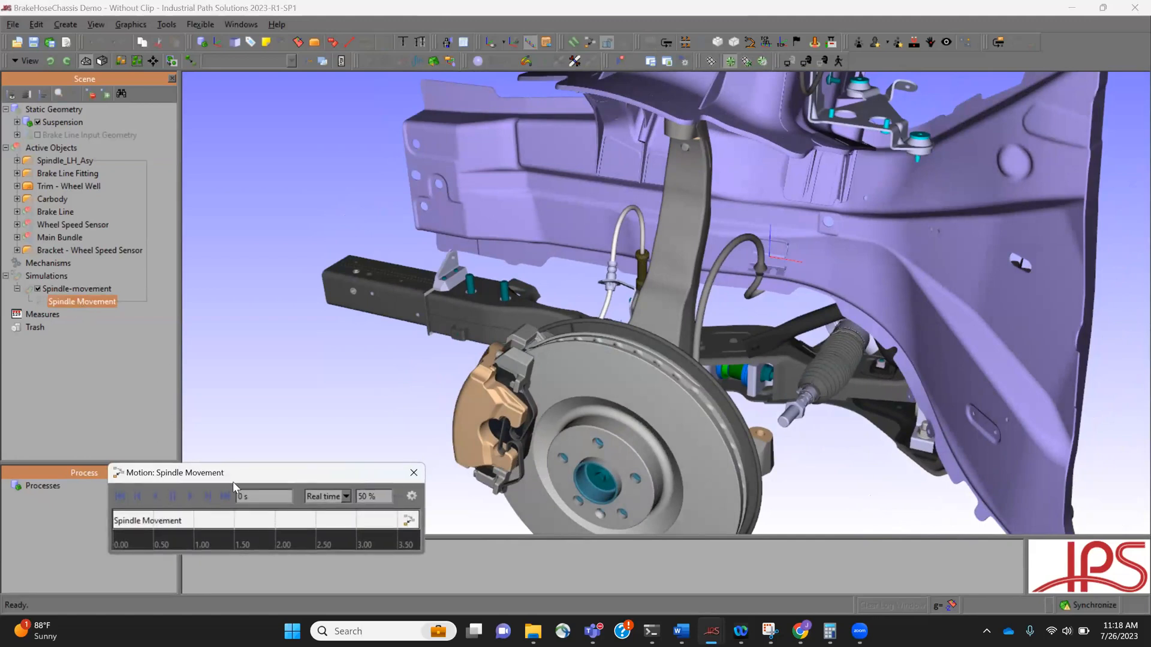
{"action": "scroll", "coordinate": [688, 397], "scroll_direction": "up", "scroll_amount": 2}
{"action": "middle_click_drag", "start_coordinate": [689, 398], "coordinate": [741, 342]}
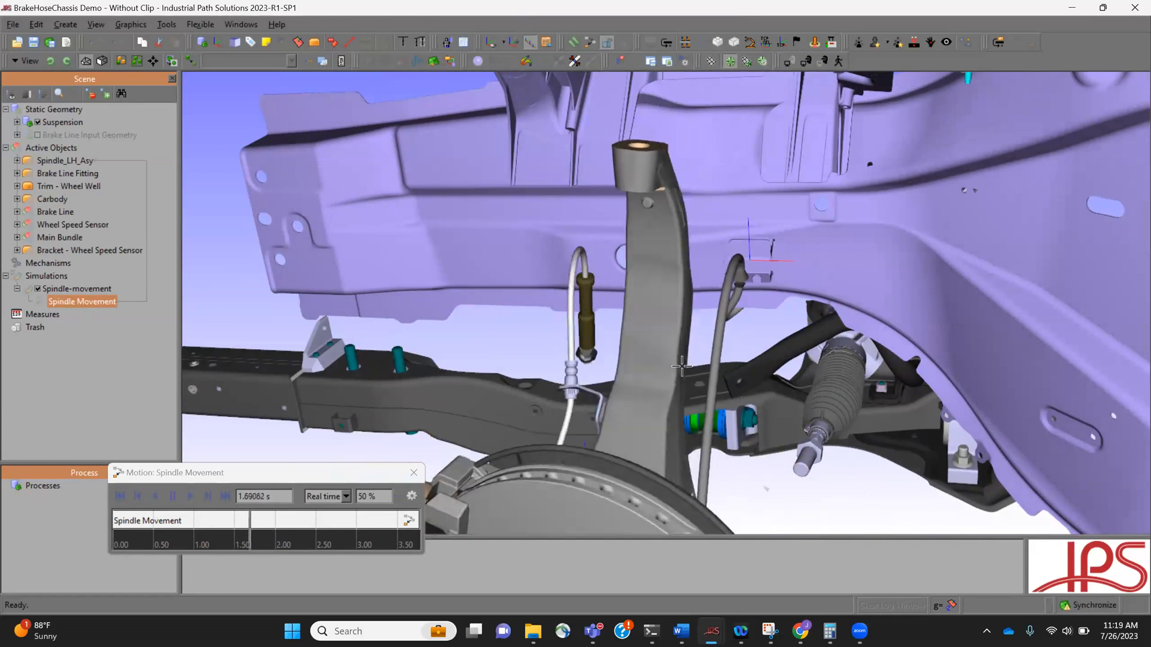
{"action": "middle_click_drag", "start_coordinate": [704, 385], "coordinate": [745, 391]}
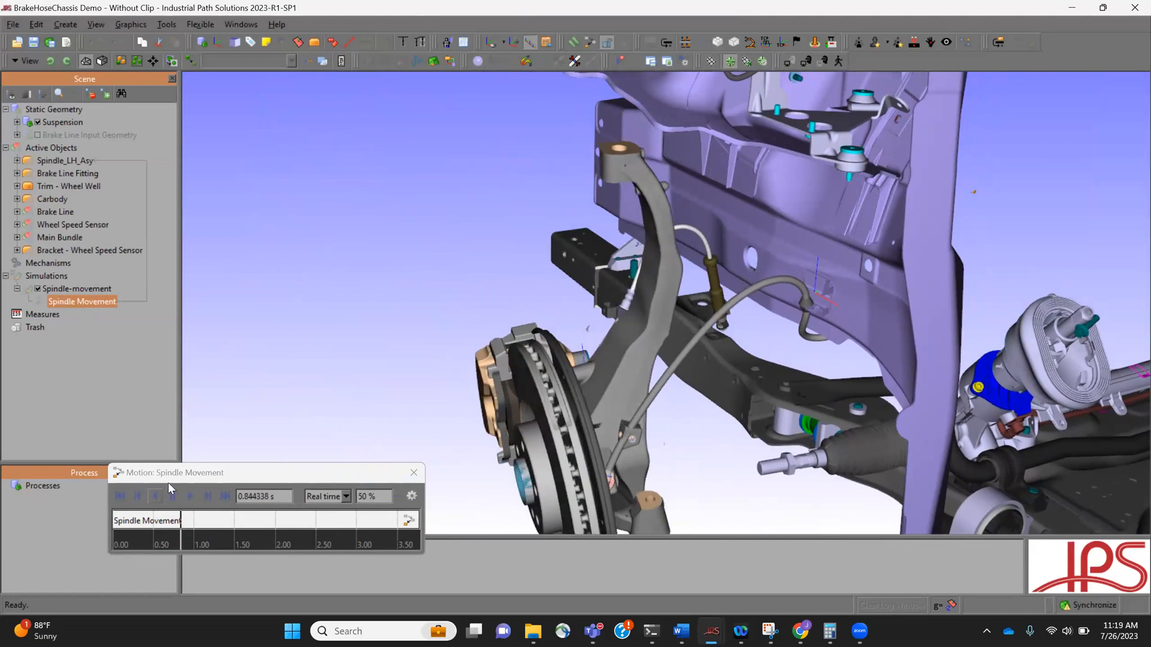
{"action": "left_click", "coordinate": [122, 499]}
{"action": "left_click", "coordinate": [414, 473]}
Select the mounting node at the small bracket hole on the spindle and expand Spindle_LH_Asy in the scene tree
{"action": "middle_click_drag", "start_coordinate": [826, 346], "coordinate": [838, 264]}
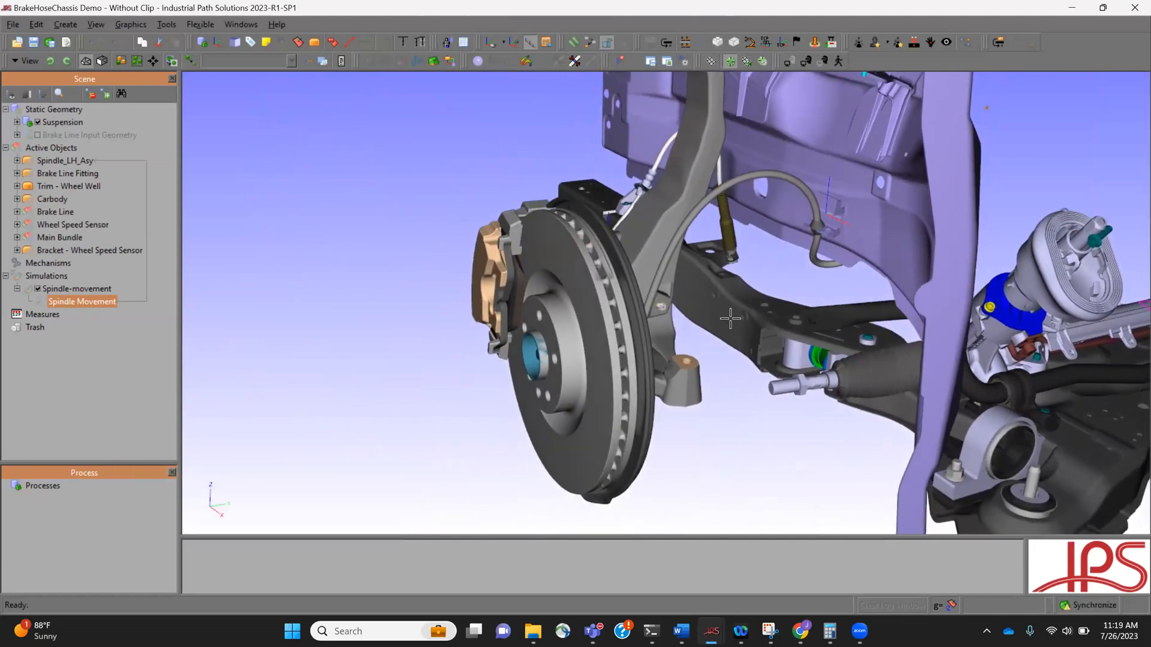
{"action": "scroll", "coordinate": [755, 317], "scroll_direction": "up", "scroll_amount": 5}
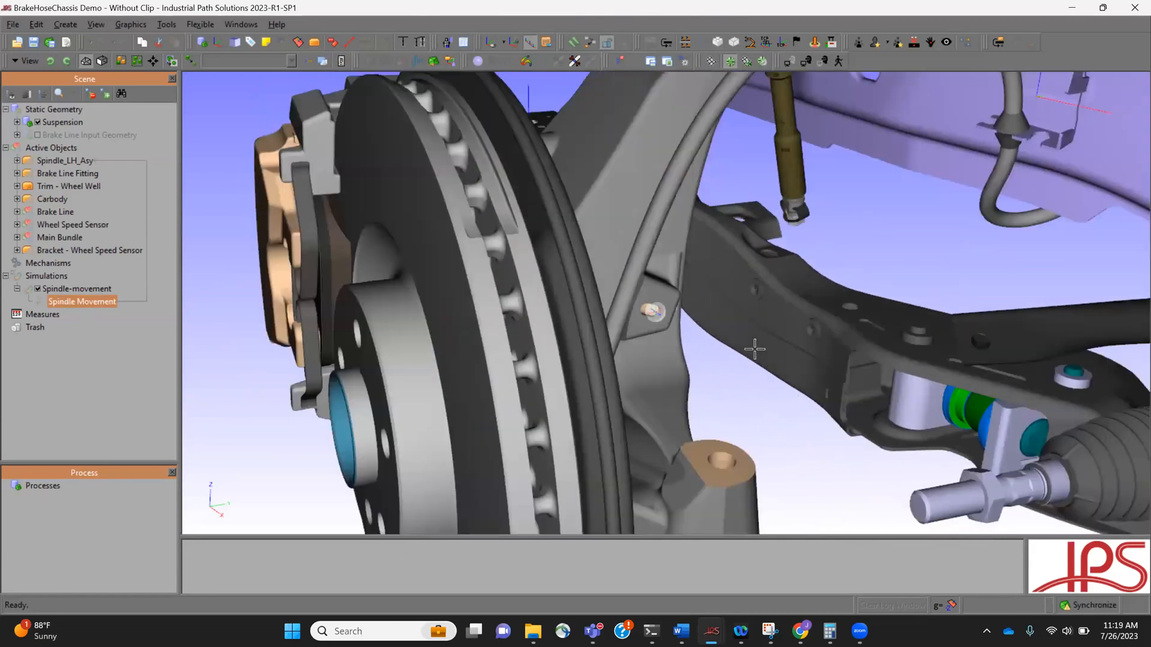
{"action": "left_click", "coordinate": [647, 336]}
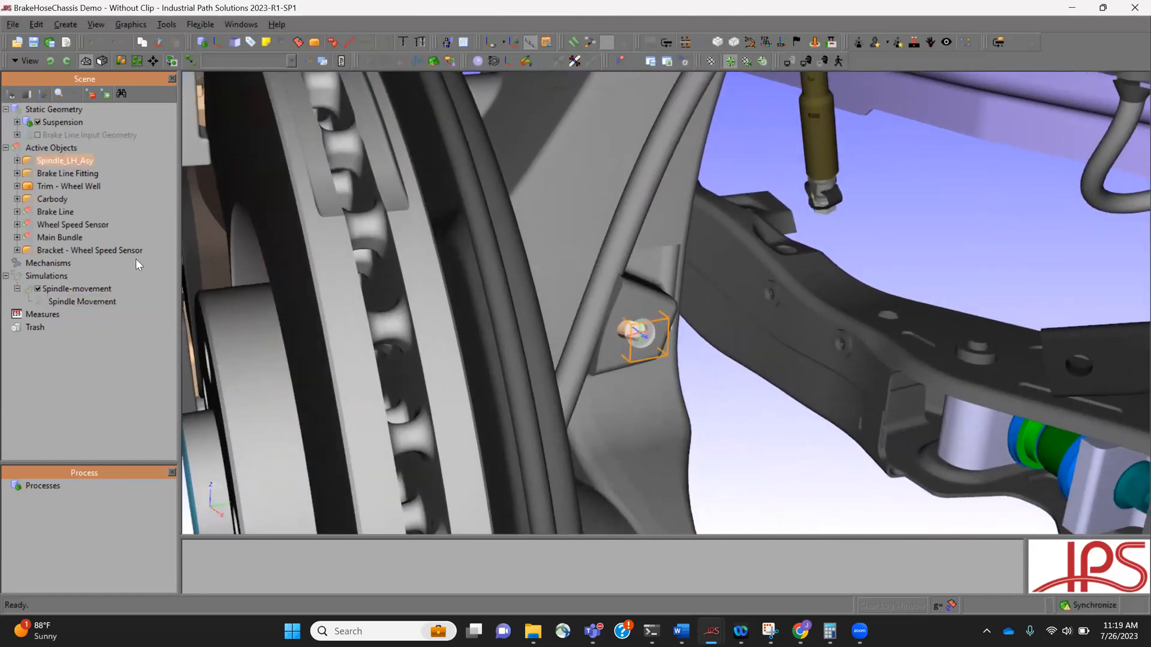
{"action": "left_click", "coordinate": [17, 161]}
{"action": "scroll", "coordinate": [647, 333], "scroll_direction": "down", "scroll_amount": 5}
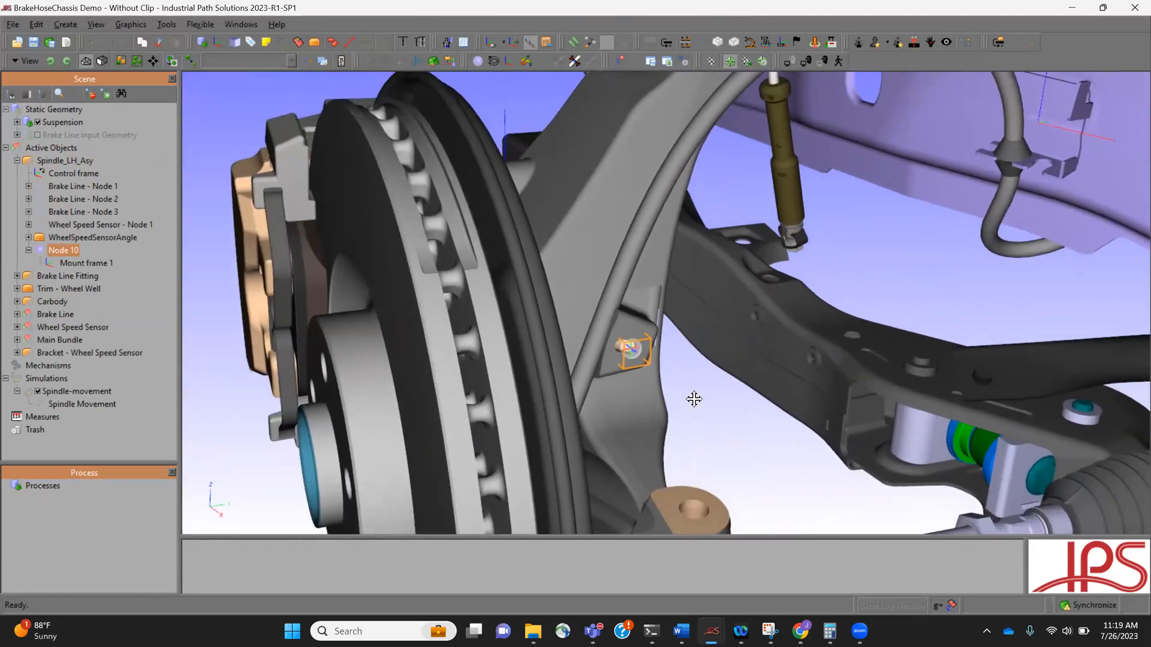
{"action": "middle_click_drag", "start_coordinate": [694, 400], "coordinate": [670, 391]}
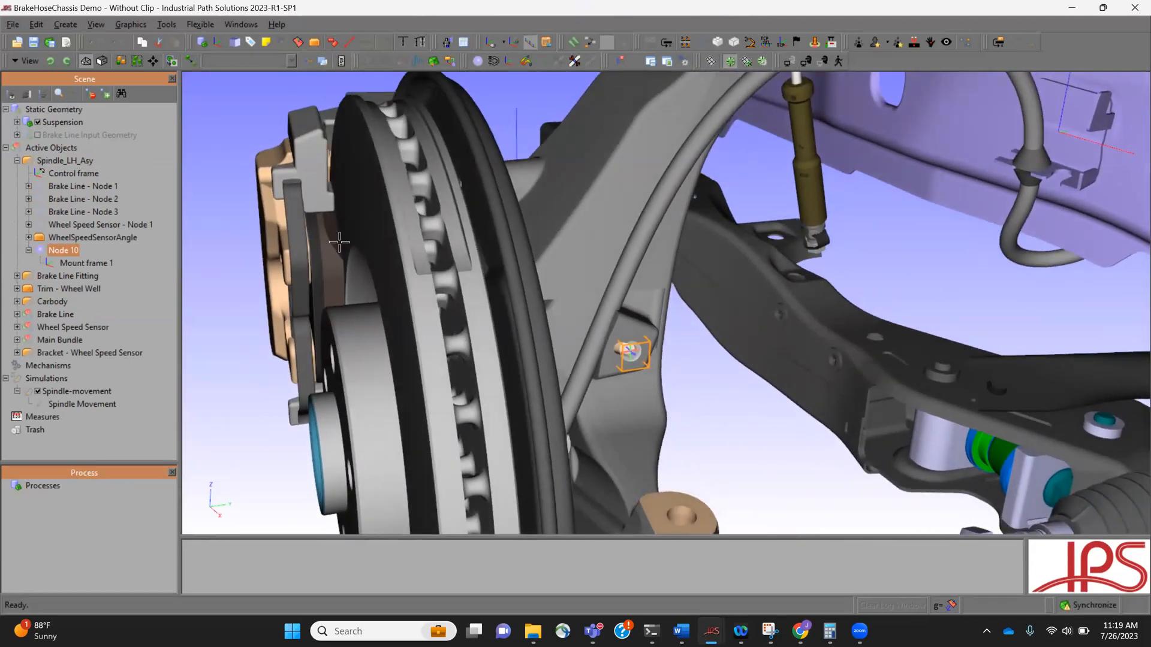
Start inserting a clip at Node 10 and open the clip database browser for the template choice
{"action": "right_click", "coordinate": [60, 249]}
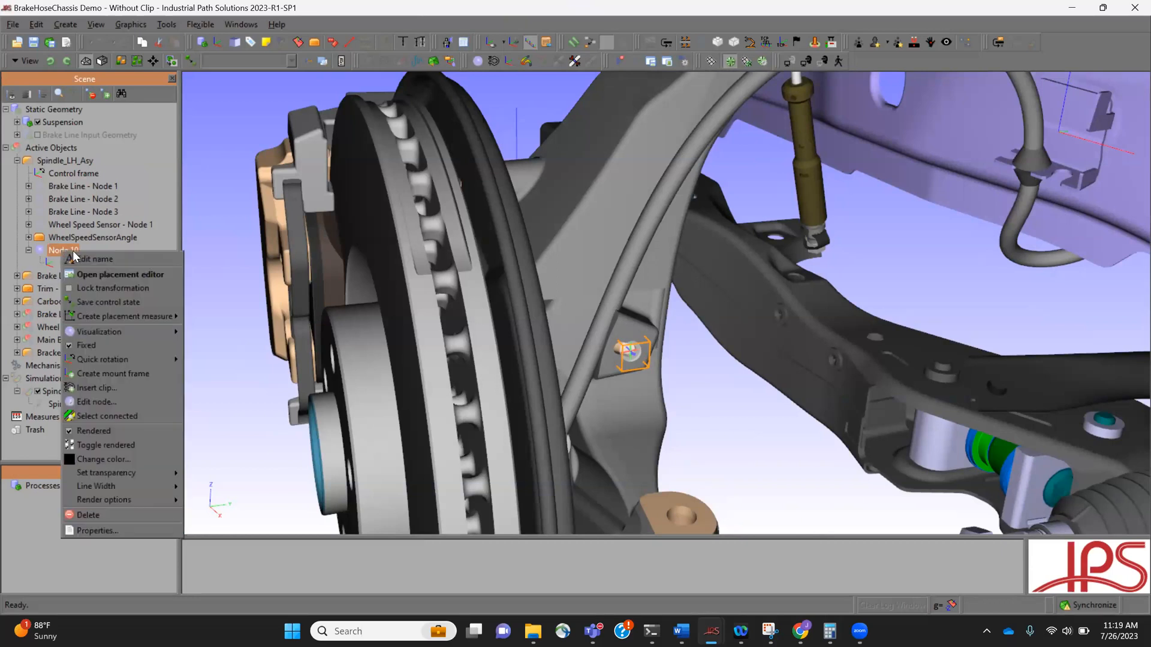
{"action": "left_click", "coordinate": [116, 389]}
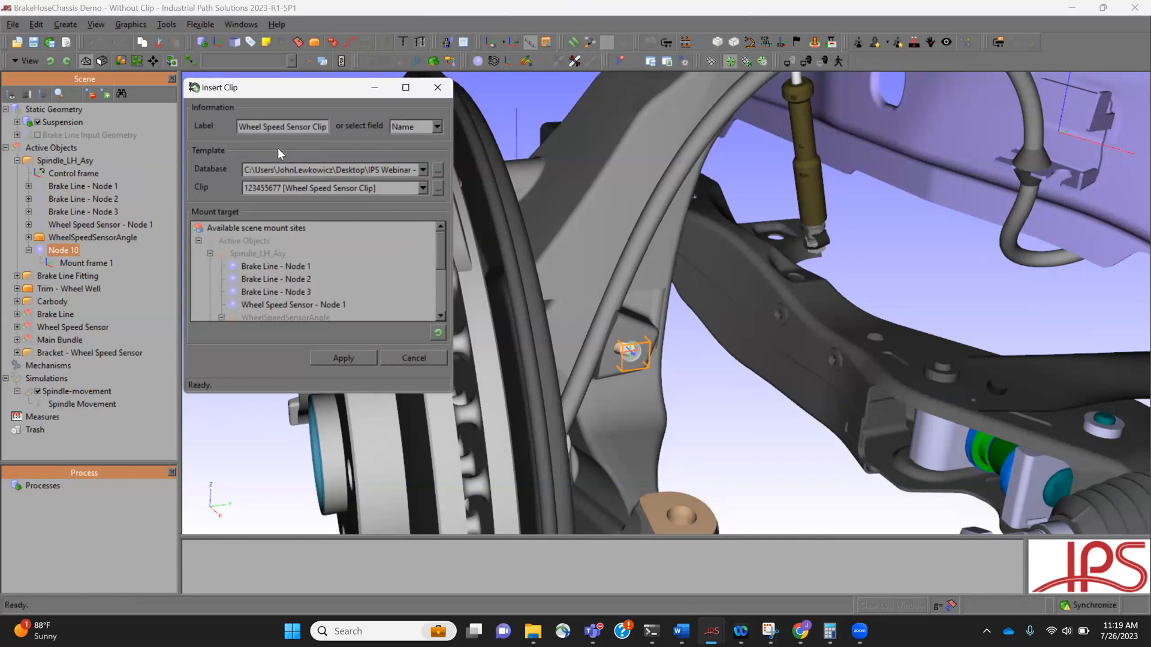
{"action": "left_click", "coordinate": [437, 187]}
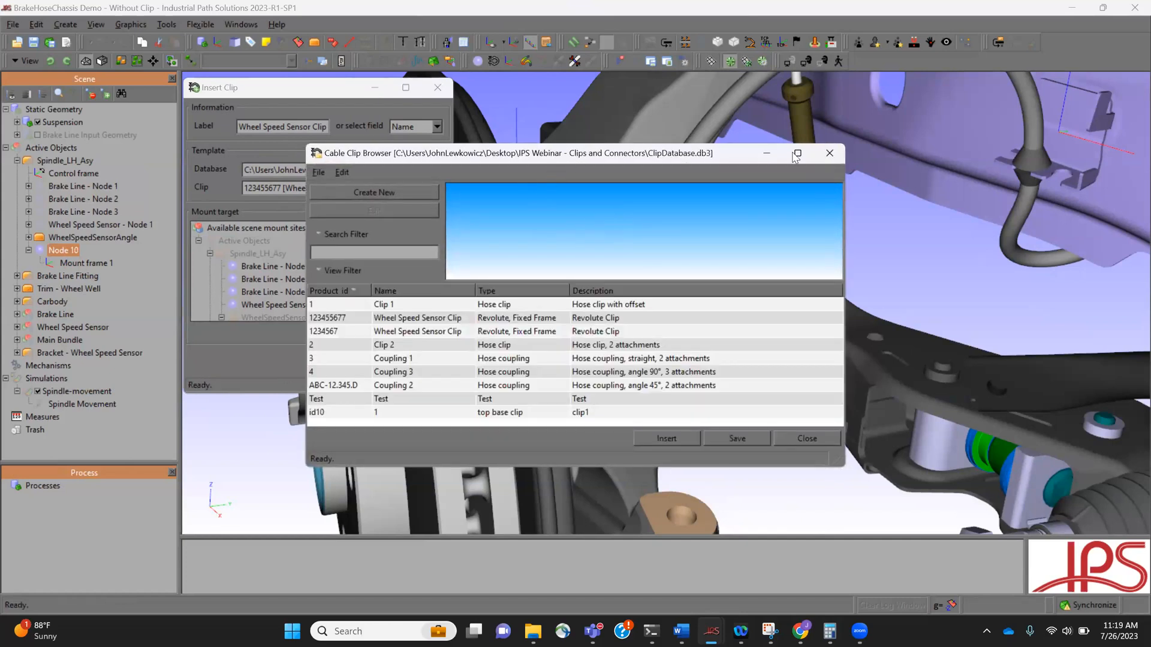
{"action": "left_click_drag", "start_coordinate": [661, 154], "coordinate": [900, 37]}
Preview the stored hose clips, couplings and Wheel Speed Sensor Clip entries in the clip database
{"action": "left_click", "coordinate": [654, 203]}
{"action": "left_click", "coordinate": [652, 215]}
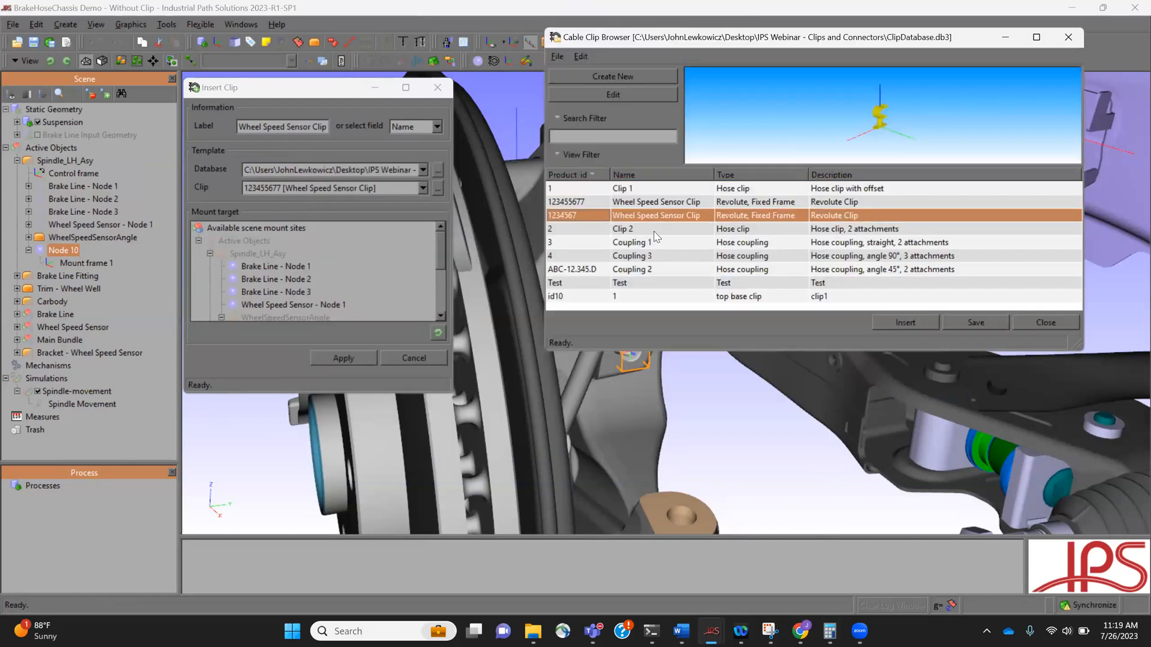
{"action": "left_click", "coordinate": [652, 231]}
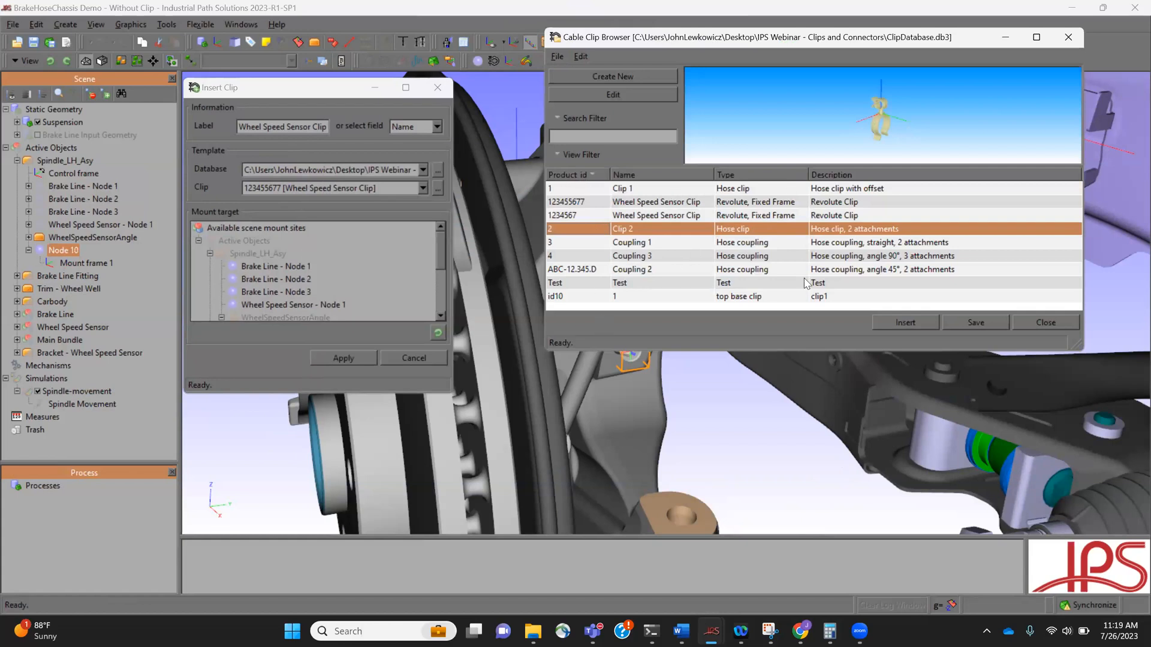
{"action": "left_click", "coordinate": [625, 242]}
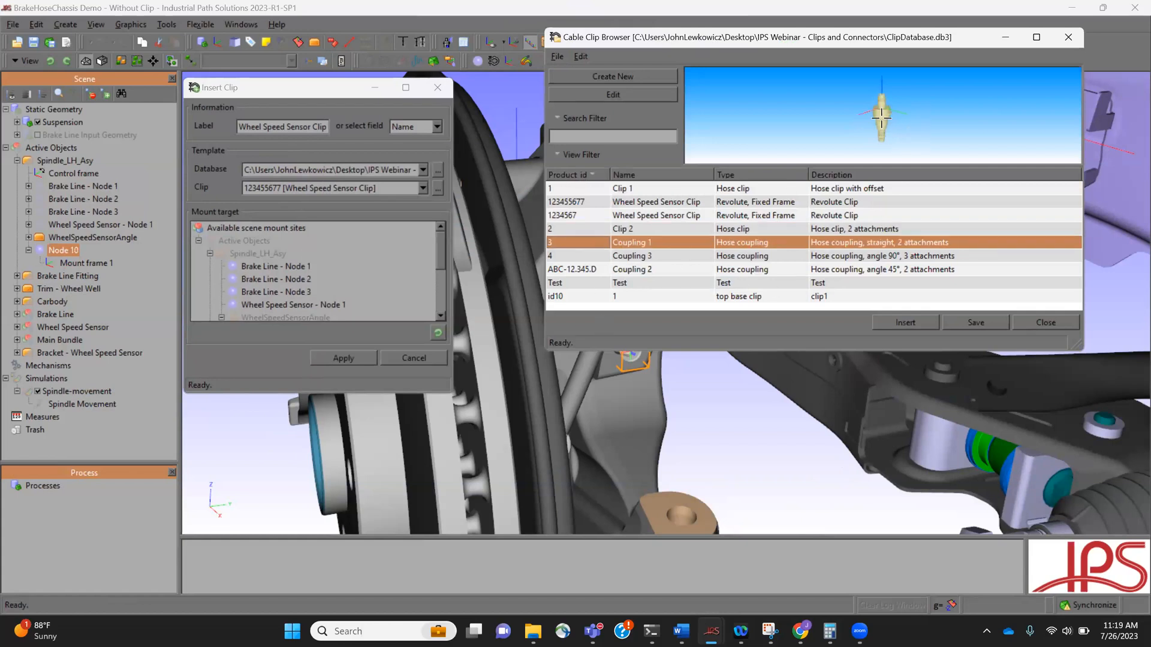
{"action": "left_click", "coordinate": [690, 257]}
{"action": "left_click", "coordinate": [669, 270]}
{"action": "left_click", "coordinate": [673, 229]}
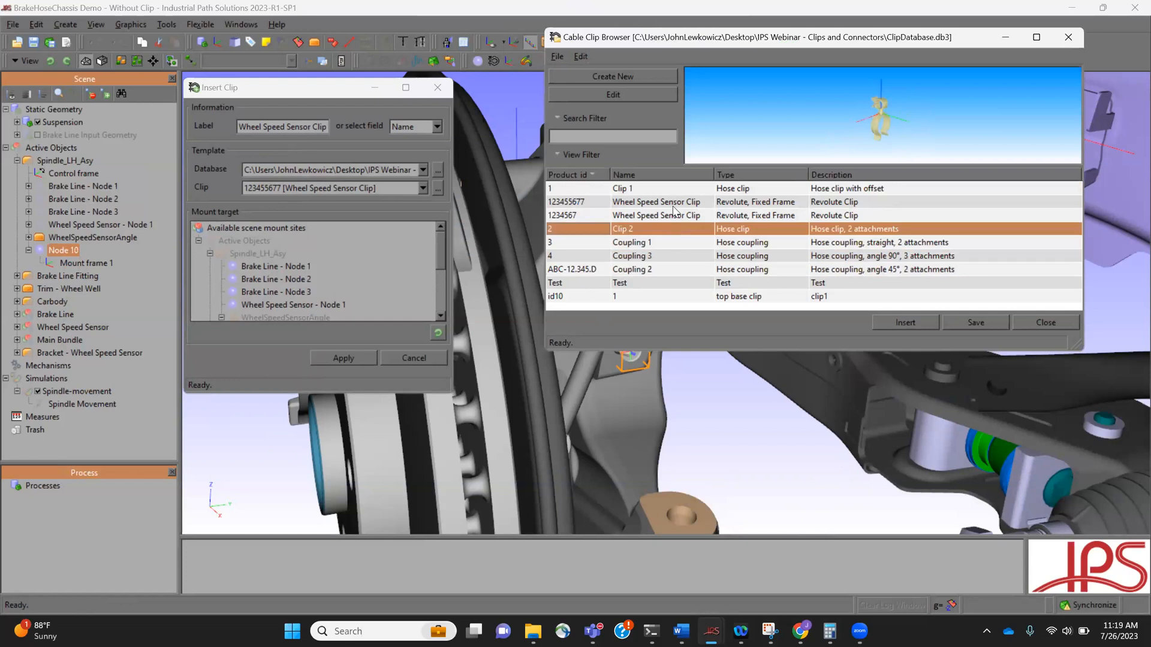
Insert the Wheel Speed Sensor Clip with product id 123455677 at Node 10 on the spindle
{"action": "left_click", "coordinate": [679, 203]}
{"action": "left_click", "coordinate": [682, 216]}
{"action": "left_click", "coordinate": [671, 201]}
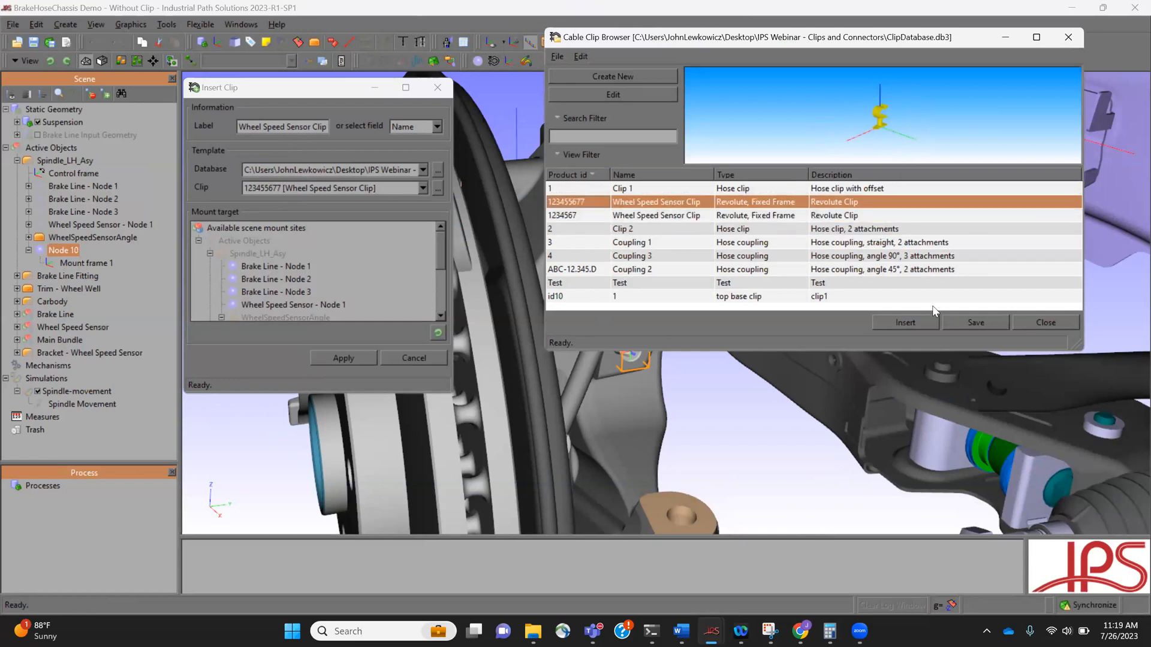
{"action": "left_click", "coordinate": [915, 321]}
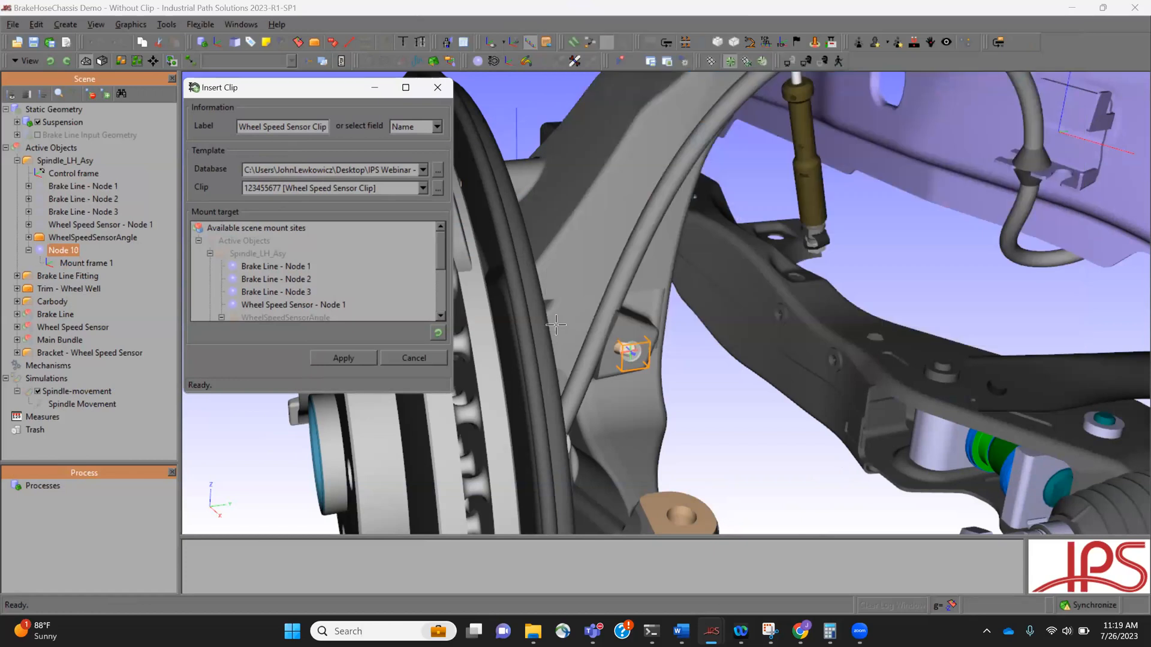
{"action": "left_click", "coordinate": [343, 358]}
{"action": "left_click_drag", "start_coordinate": [539, 389], "coordinate": [647, 383]}
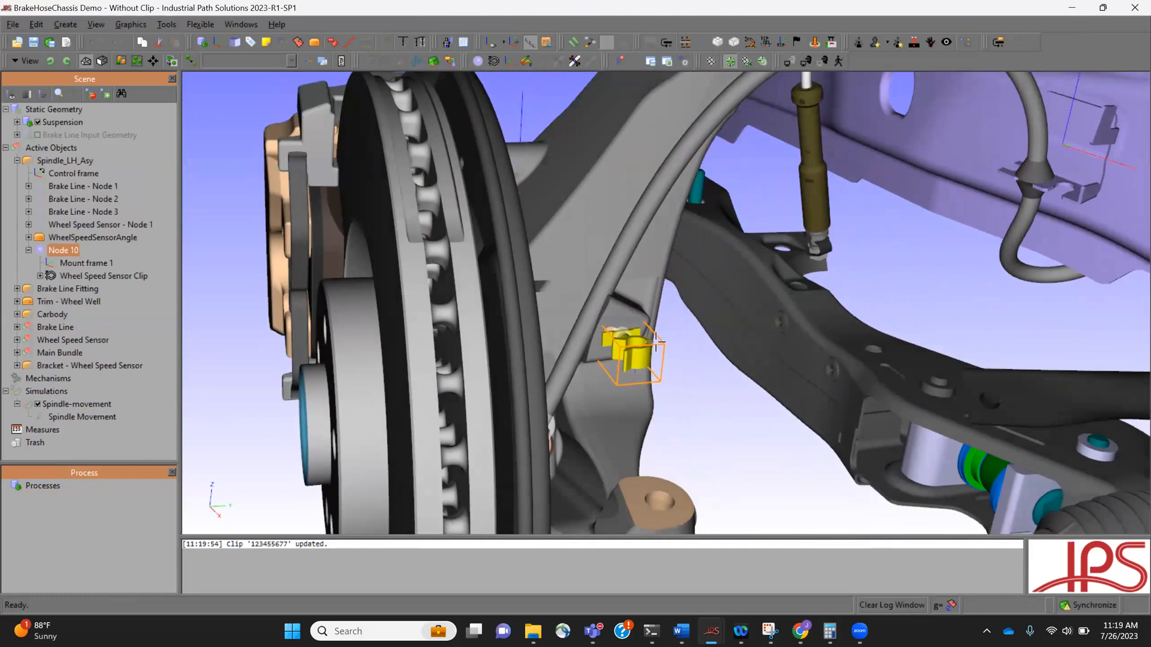
Add a grip to the Wheel Speed Sensor cable at position 50 mm with longitudinal clamping and a fixed frame
{"action": "left_click", "coordinate": [632, 246]}
{"action": "left_click_drag", "start_coordinate": [632, 245], "coordinate": [645, 381]}
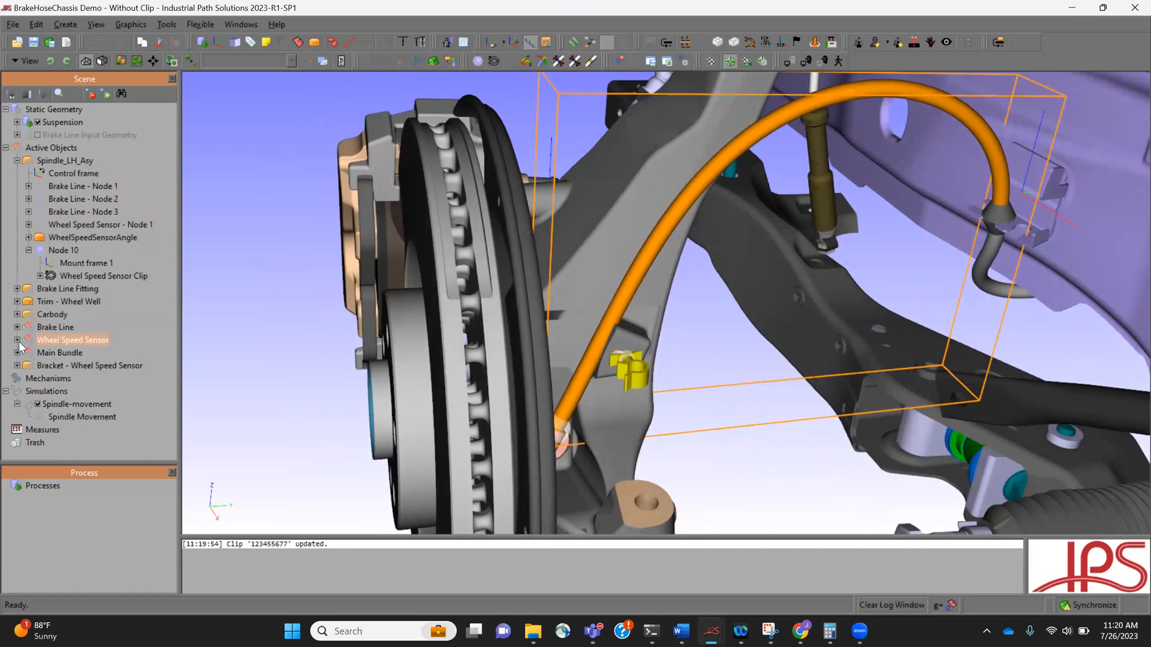
{"action": "left_click", "coordinate": [627, 369]}
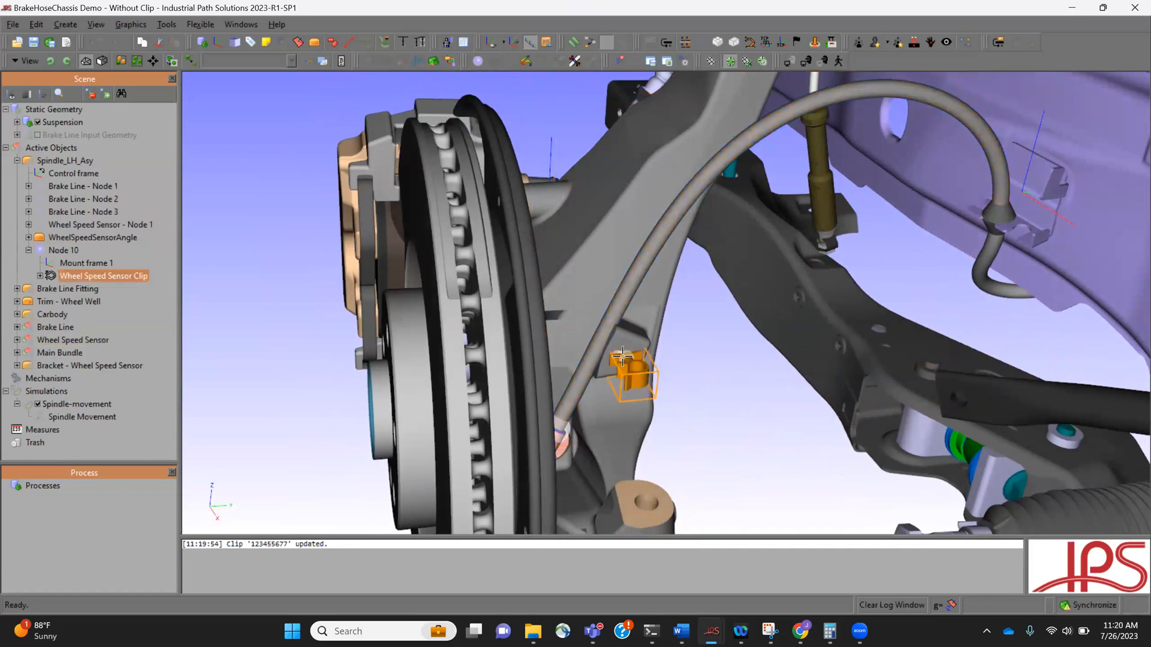
{"action": "left_click", "coordinate": [653, 248]}
{"action": "right_click", "coordinate": [655, 247]}
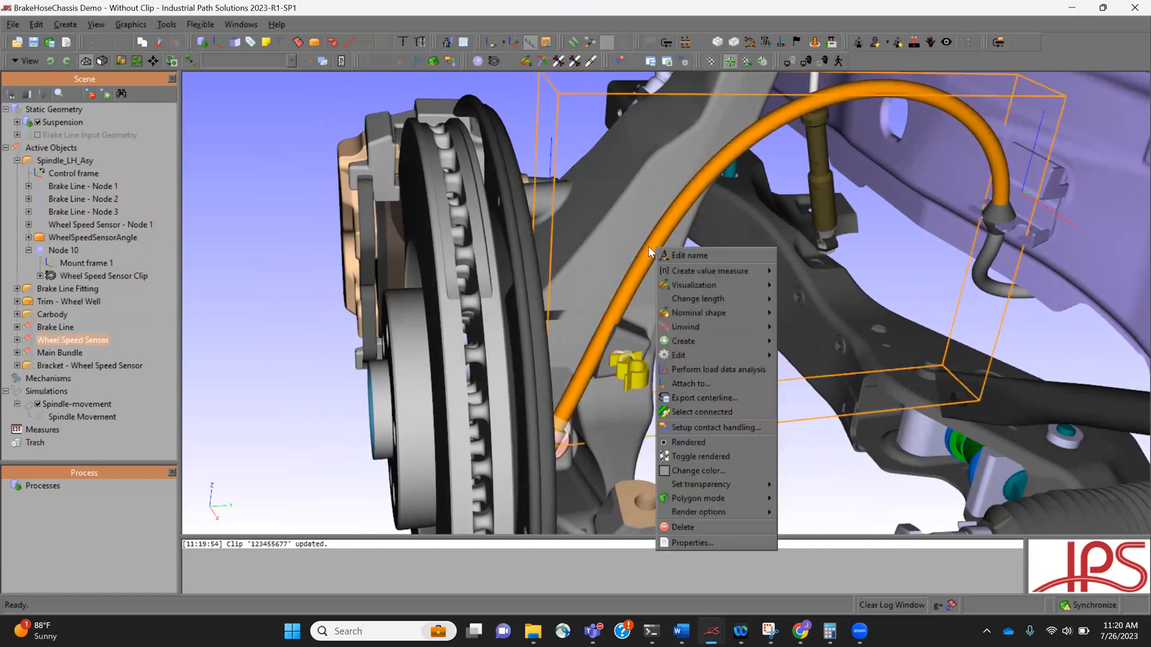
{"action": "mouse_move", "coordinate": [707, 340]}
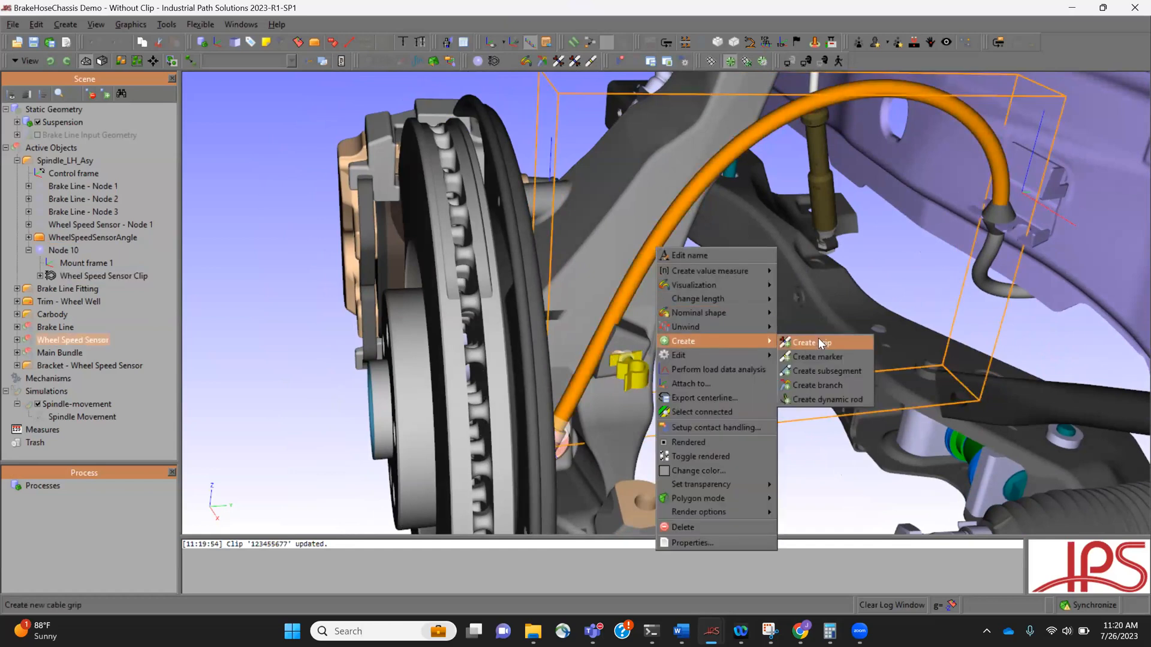
{"action": "left_click", "coordinate": [812, 342]}
{"action": "left_click_drag", "start_coordinate": [259, 413], "coordinate": [213, 419]}
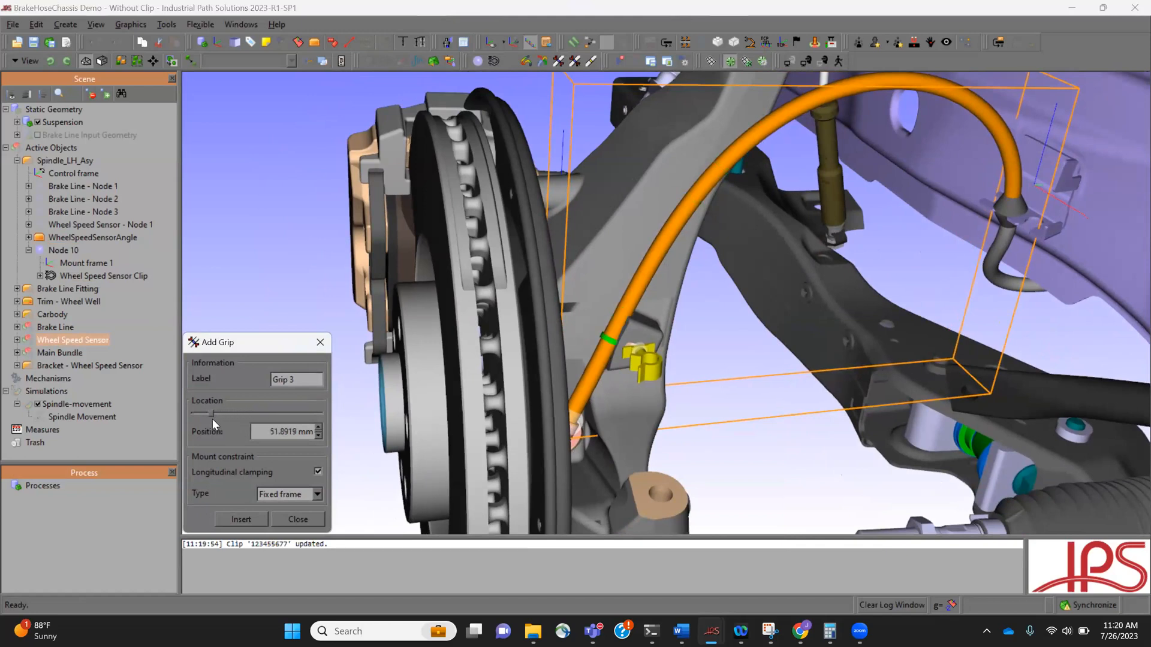
{"action": "double_click", "coordinate": [253, 431]}
{"action": "type", "text": "50"}
{"action": "left_click", "coordinate": [247, 518]}
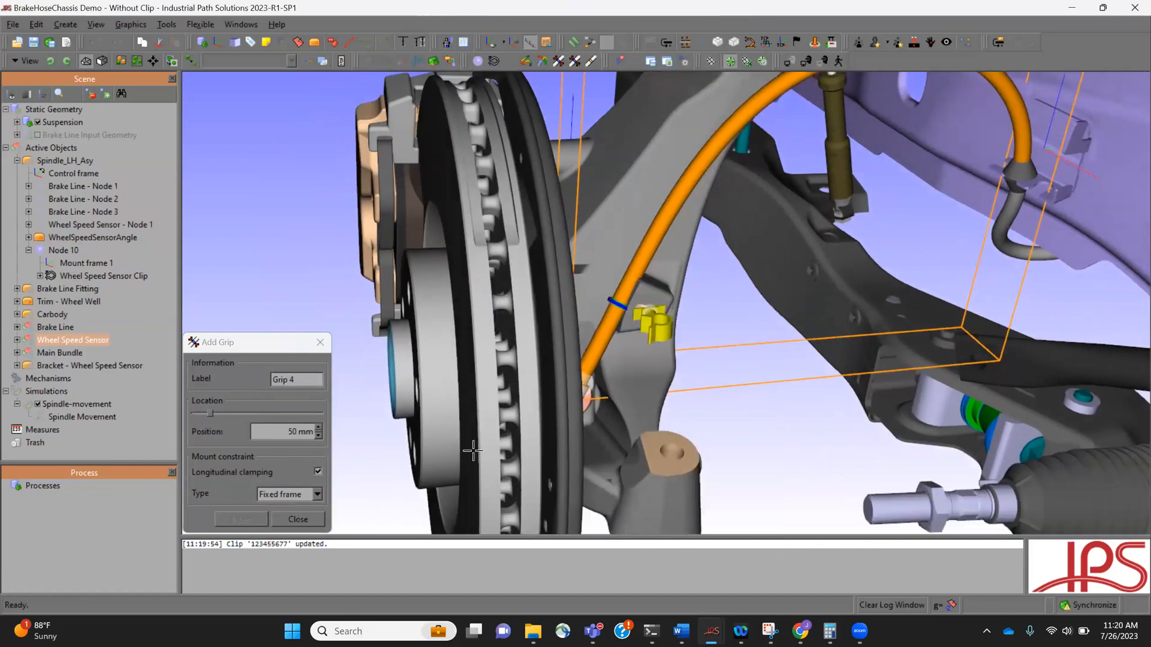
{"action": "left_click", "coordinate": [298, 519]}
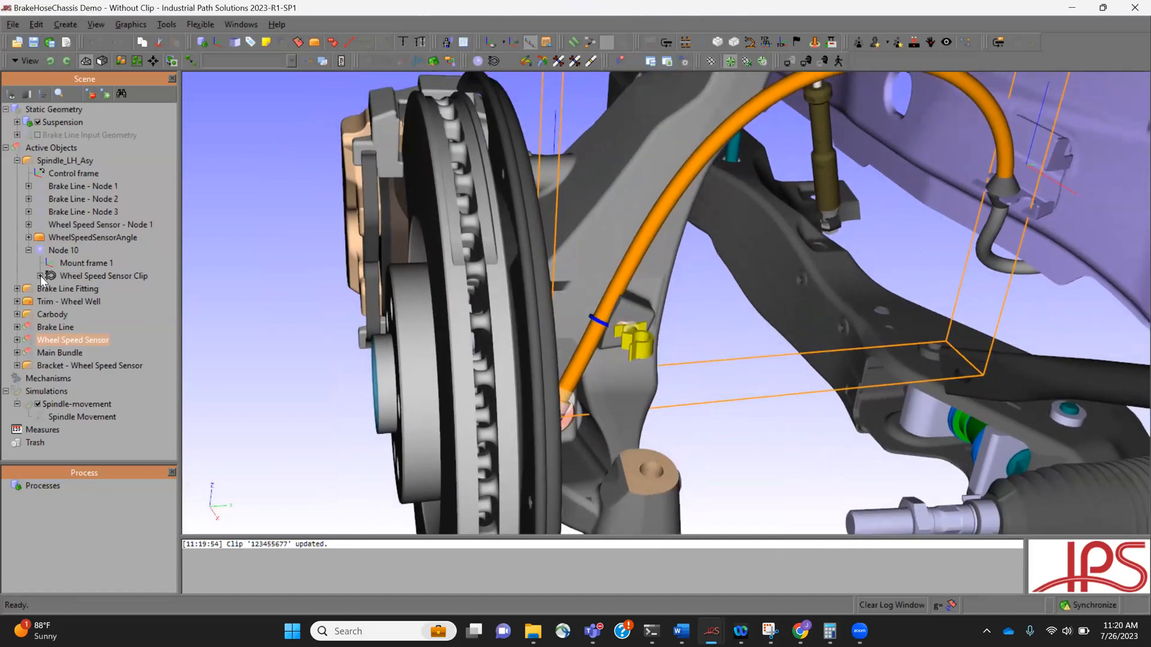
Attach Grip 3 of the sensor cable's Segment 2 to the clip's MOUNT_FRAME_0, with fixed longitudinal clamping and fixed-frame rotational clamping
{"action": "left_click", "coordinate": [40, 276]}
{"action": "left_click", "coordinate": [17, 353]}
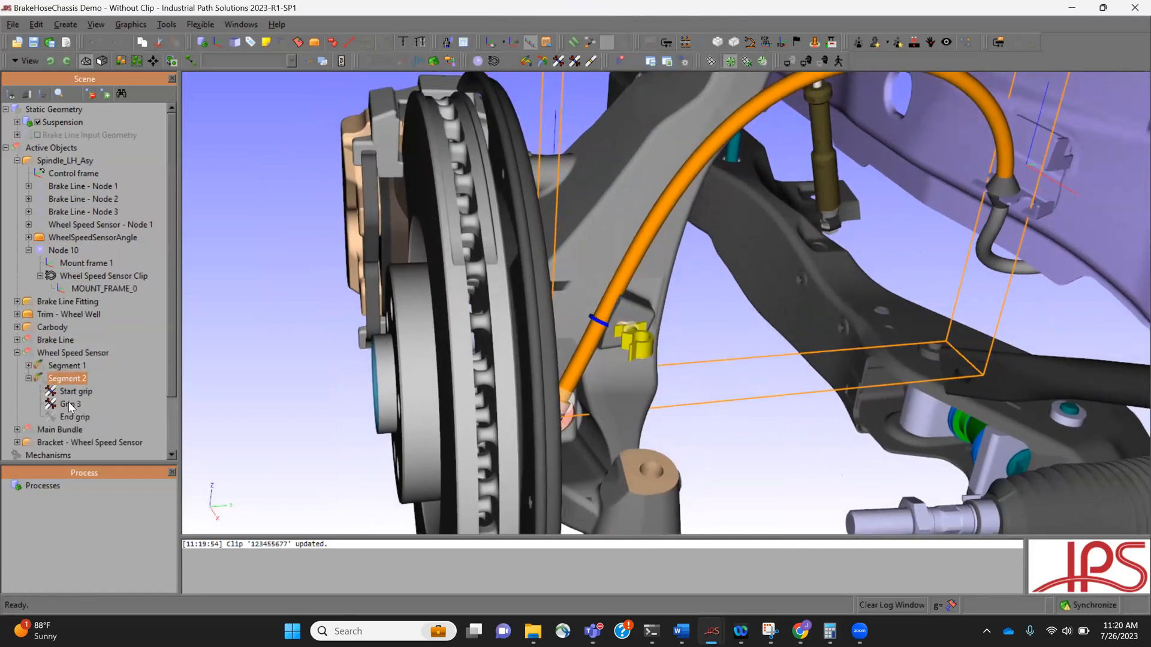
{"action": "left_click", "coordinate": [67, 404]}
{"action": "left_click_drag", "start_coordinate": [112, 279], "coordinate": [95, 290]}
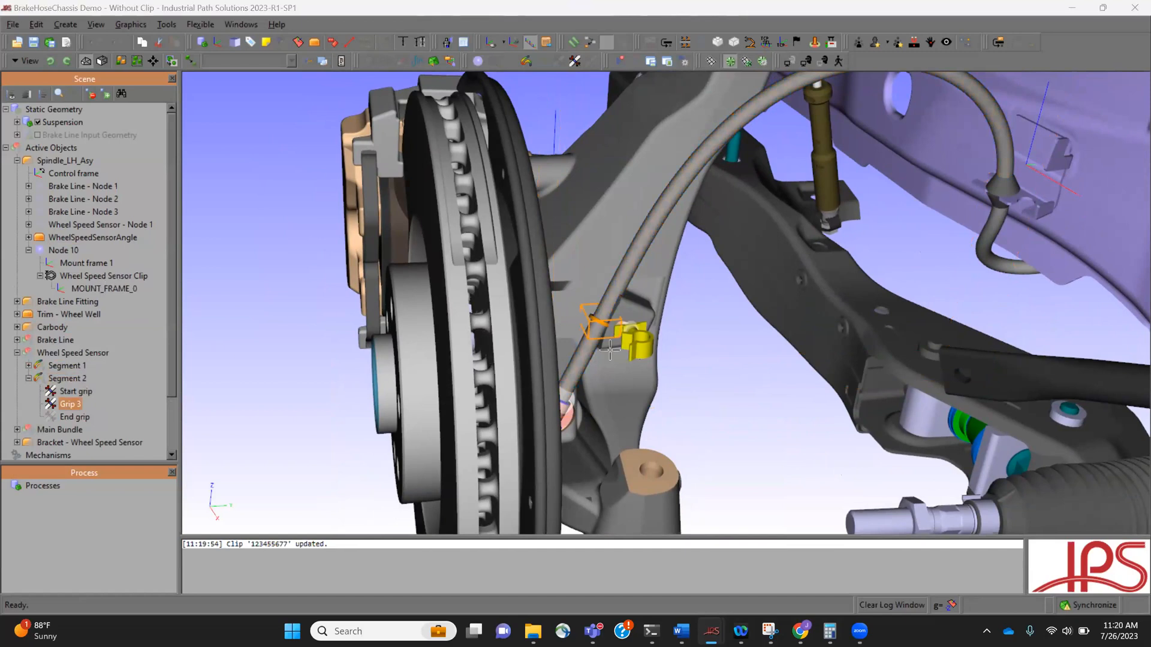
{"action": "middle_click_drag", "start_coordinate": [675, 372], "coordinate": [871, 395]}
{"action": "scroll", "coordinate": [614, 386], "scroll_direction": "up", "scroll_amount": 4}
{"action": "middle_click_drag", "start_coordinate": [776, 405], "coordinate": [608, 308]}
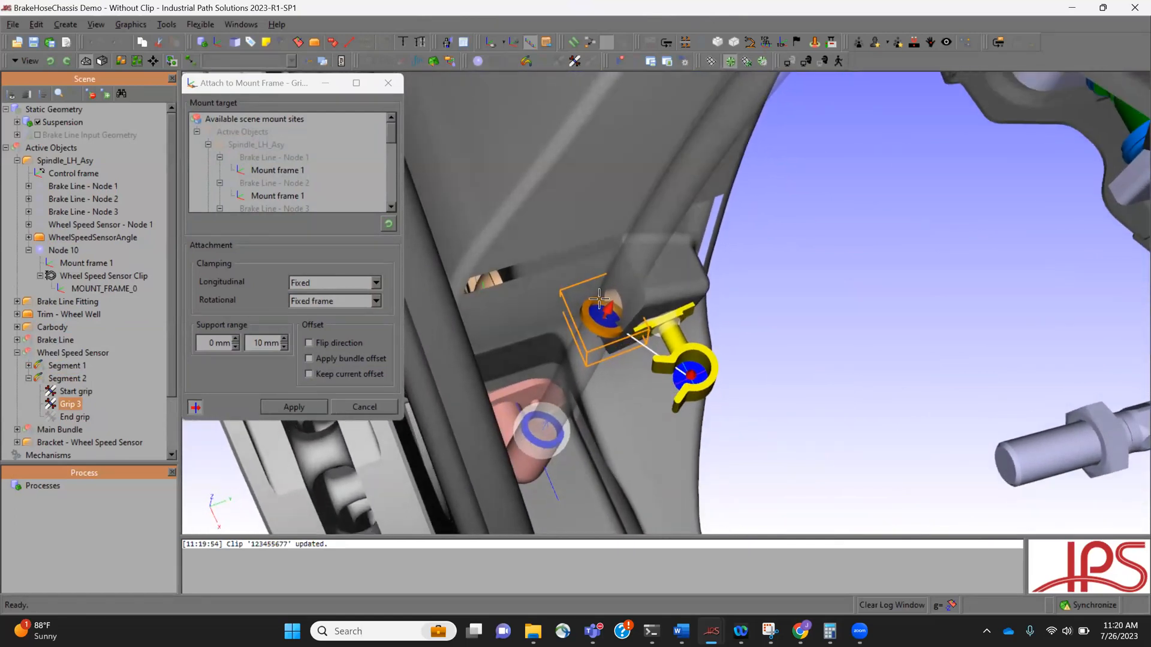
{"action": "middle_click_drag", "start_coordinate": [688, 384], "coordinate": [665, 288]}
{"action": "scroll", "coordinate": [654, 366], "scroll_direction": "down", "scroll_amount": 3}
{"action": "scroll", "coordinate": [654, 366], "scroll_direction": "down", "scroll_amount": 3}
{"action": "left_click", "coordinate": [293, 407]}
{"action": "middle_click_drag", "start_coordinate": [724, 358], "coordinate": [722, 384]}
{"action": "middle_click_drag", "start_coordinate": [782, 320], "coordinate": [793, 312]}
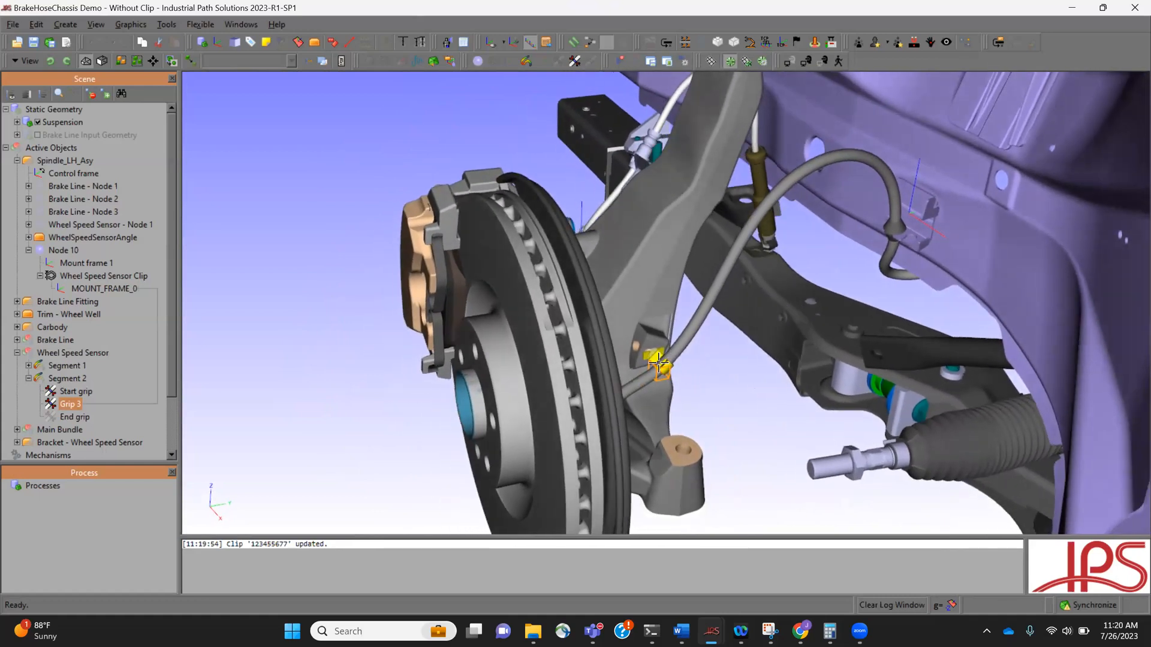
{"action": "left_click", "coordinate": [658, 355]}
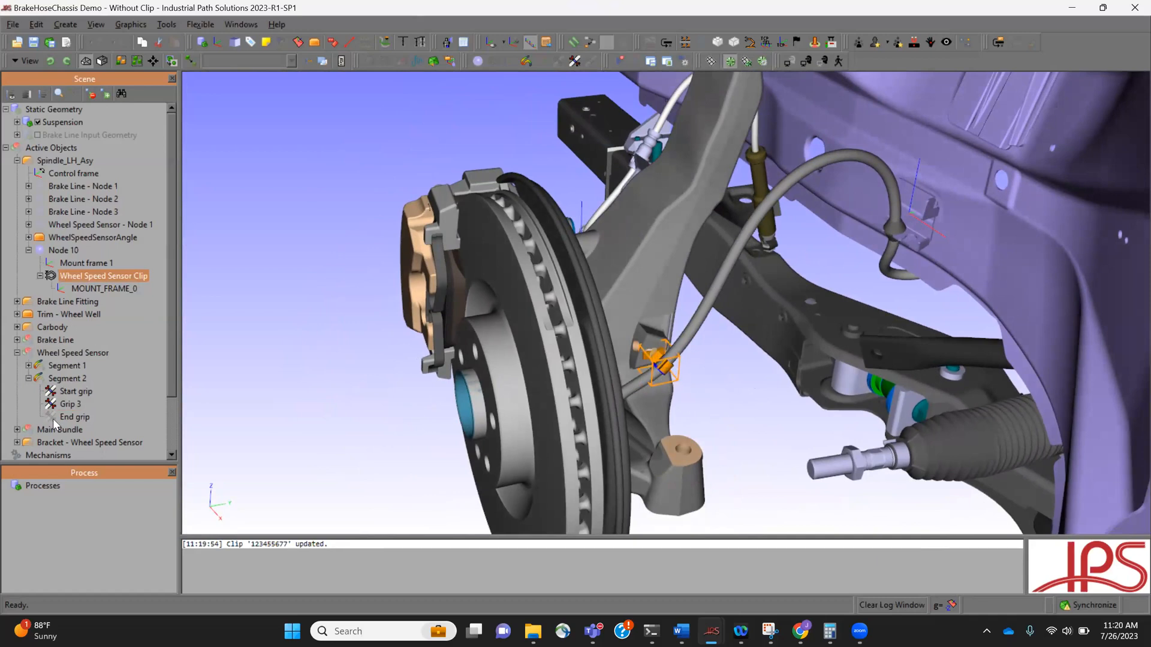
Play the Spindle Movement simulation to examine how the clipped wheel speed sensor cable moves
{"action": "scroll", "coordinate": [53, 419], "scroll_direction": "down", "scroll_amount": 2}
{"action": "double_click", "coordinate": [68, 426]}
{"action": "left_click", "coordinate": [190, 496]}
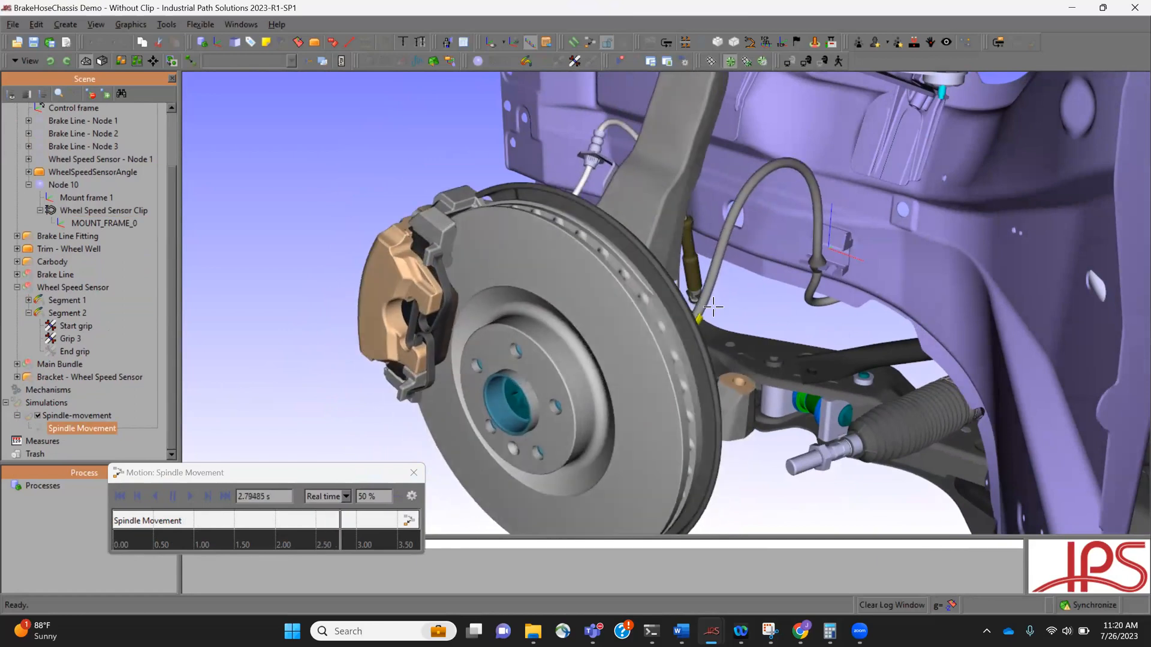
{"action": "middle_click_drag", "start_coordinate": [697, 396], "coordinate": [680, 427]}
{"action": "scroll", "coordinate": [680, 427], "scroll_direction": "down", "scroll_amount": 1}
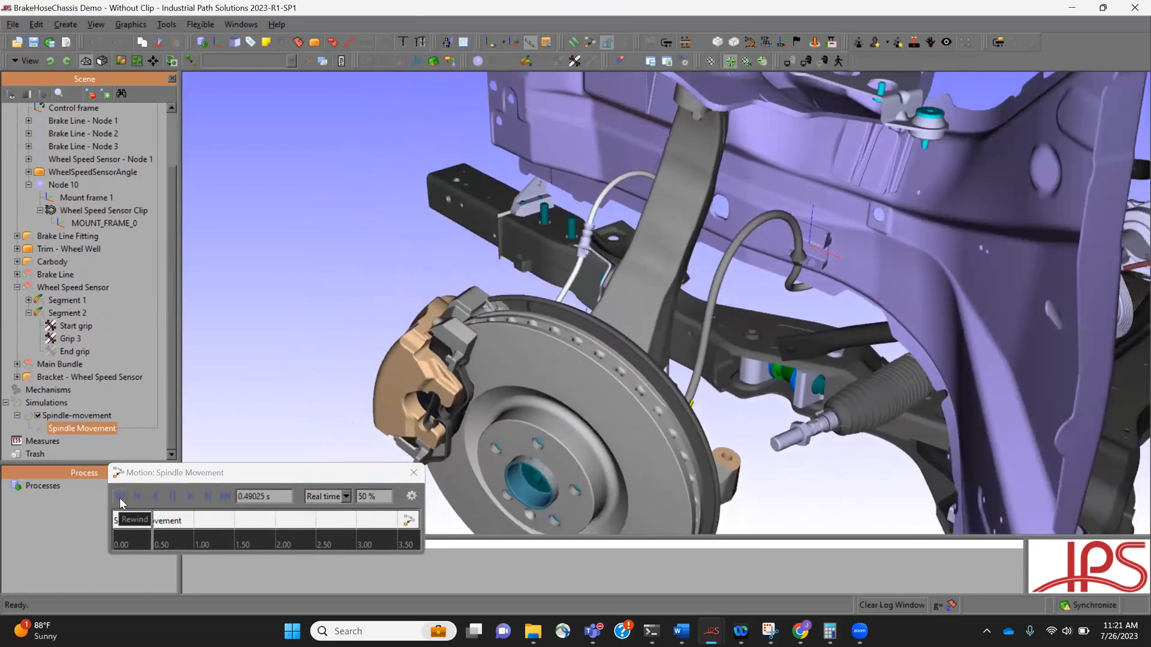
Rewind the Spindle Movement simulation to the start, inspect the clip on the bracket and close the motion player
{"action": "left_click", "coordinate": [120, 497]}
{"action": "middle_click_drag", "start_coordinate": [846, 334], "coordinate": [766, 389]}
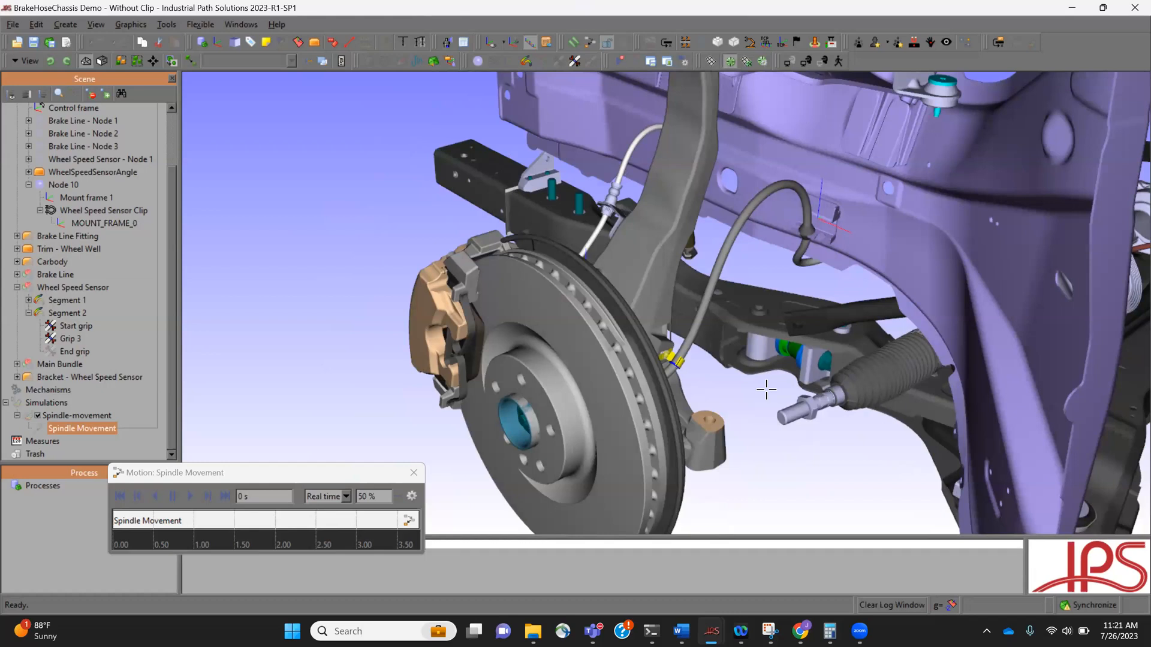
{"action": "left_click", "coordinate": [122, 498]}
{"action": "middle_click_drag", "start_coordinate": [750, 412], "coordinate": [656, 411]}
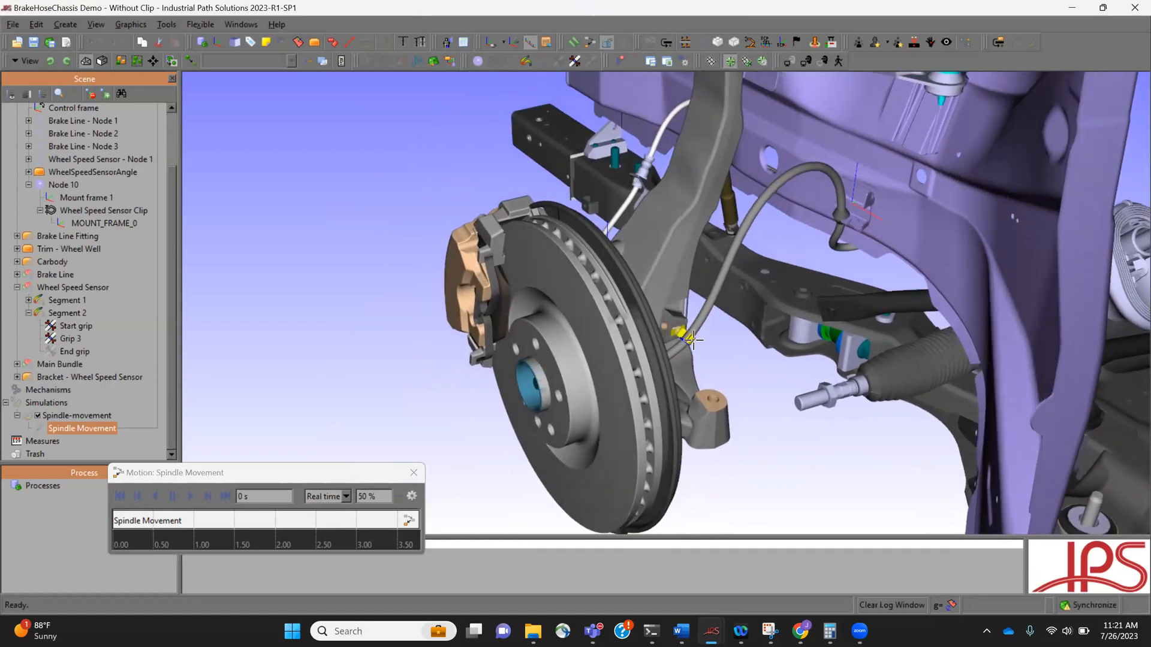
{"action": "middle_click_drag", "start_coordinate": [685, 389], "coordinate": [636, 400]}
{"action": "scroll", "coordinate": [691, 399], "scroll_direction": "up", "scroll_amount": 3}
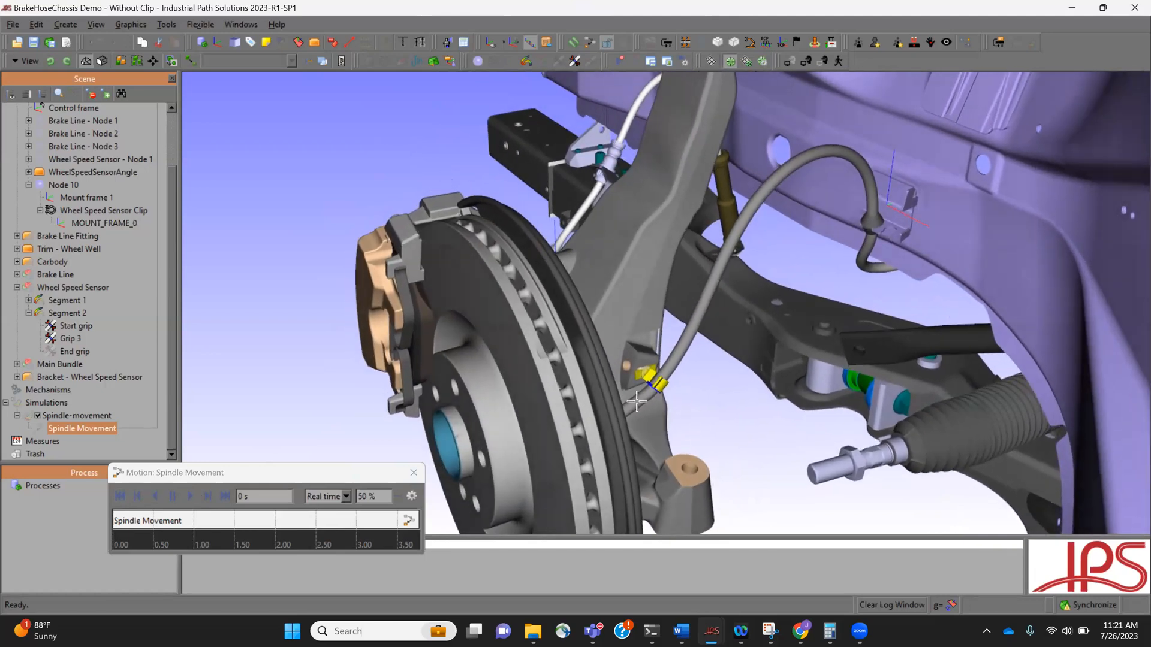
{"action": "left_click", "coordinate": [413, 473]}
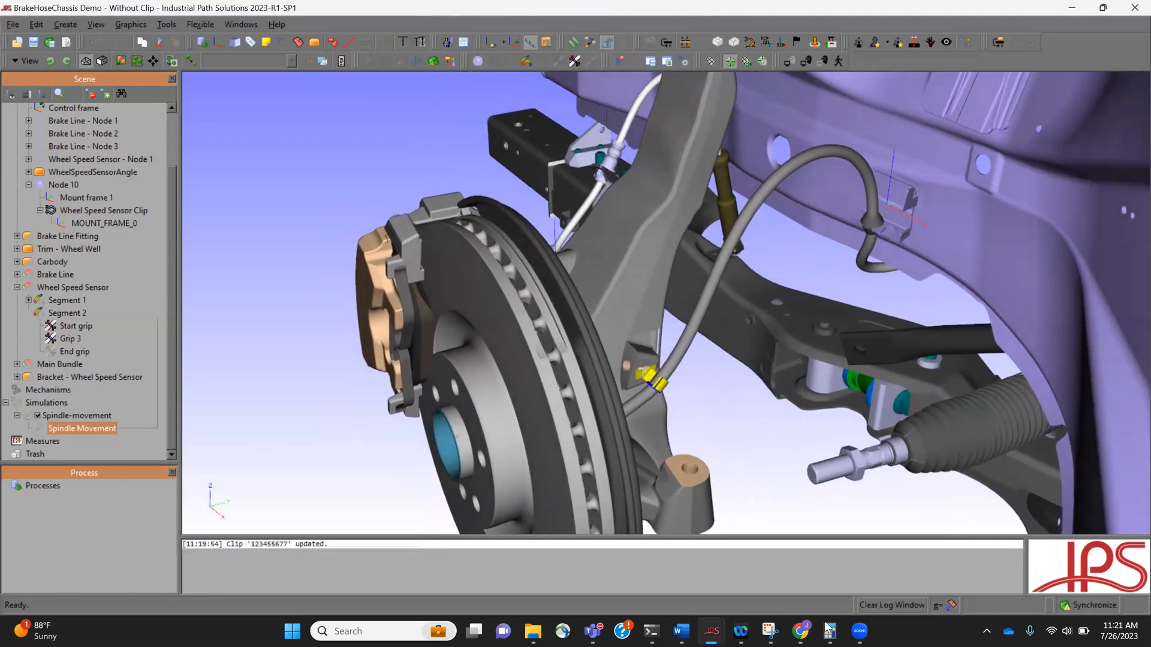
Switch to the new scene window containing the clip geometry and open CustomClipsModel.ips there
{"action": "mouse_move", "coordinate": [711, 631]}
{"action": "left_click", "coordinate": [845, 560]}
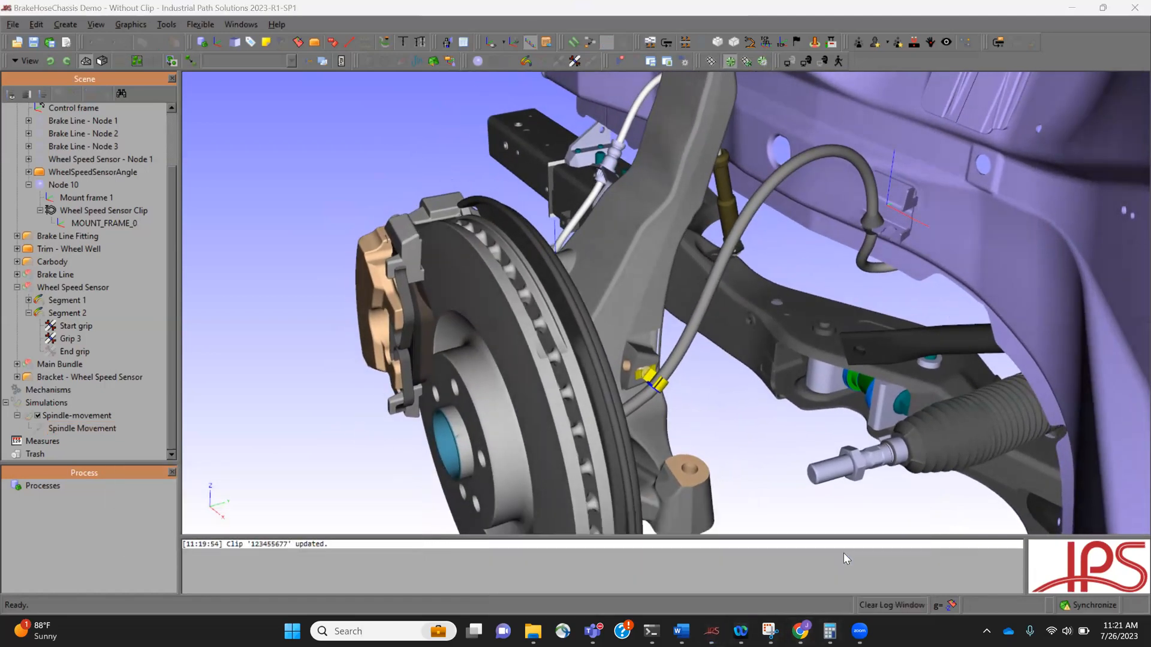
{"action": "left_click", "coordinate": [13, 24]}
{"action": "left_click", "coordinate": [30, 48]}
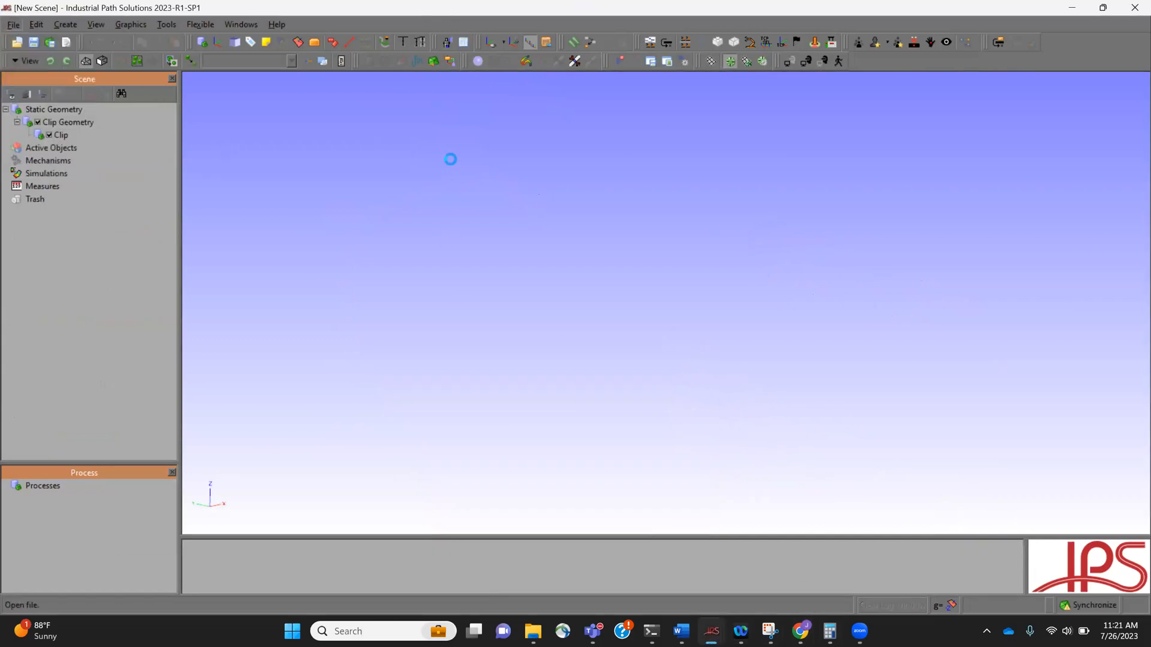
{"action": "left_click", "coordinate": [346, 210]}
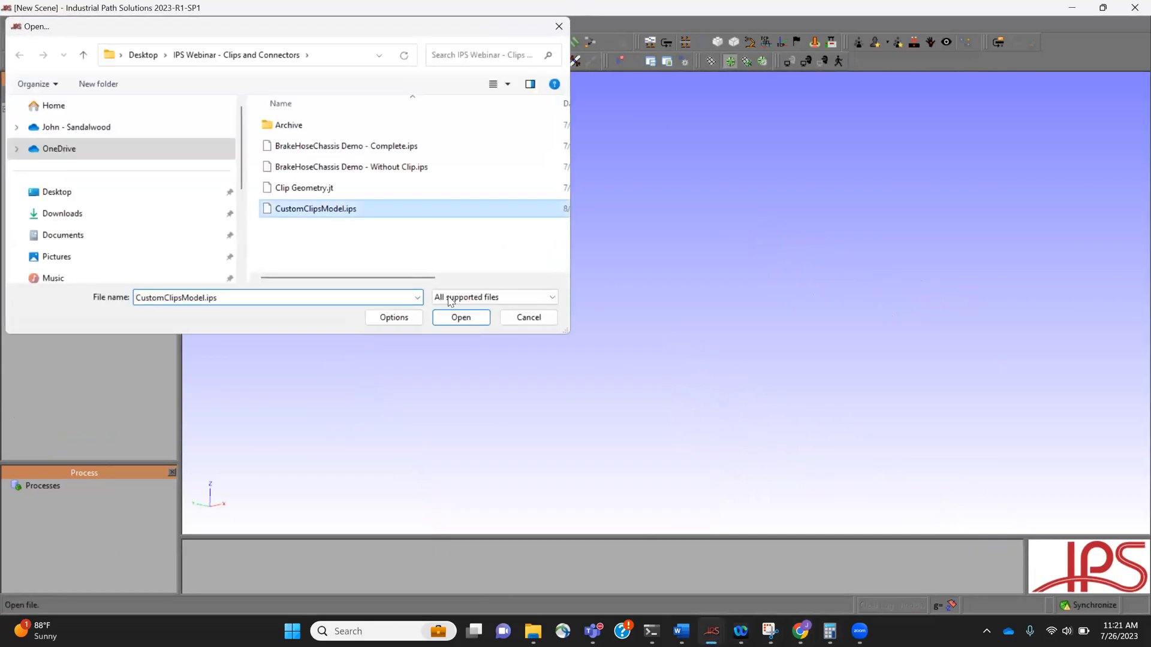
{"action": "left_click", "coordinate": [465, 318]}
Examine the cable segments of the custom clips model and select Node 2 between the two curved cables
{"action": "scroll", "coordinate": [647, 367], "scroll_direction": "down", "scroll_amount": 2}
{"action": "middle_click_drag", "start_coordinate": [667, 369], "coordinate": [844, 389]}
{"action": "scroll", "coordinate": [791, 380], "scroll_direction": "up", "scroll_amount": 4}
{"action": "middle_click_drag", "start_coordinate": [777, 378], "coordinate": [697, 403]}
{"action": "left_click_drag", "start_coordinate": [697, 404], "coordinate": [643, 397]}
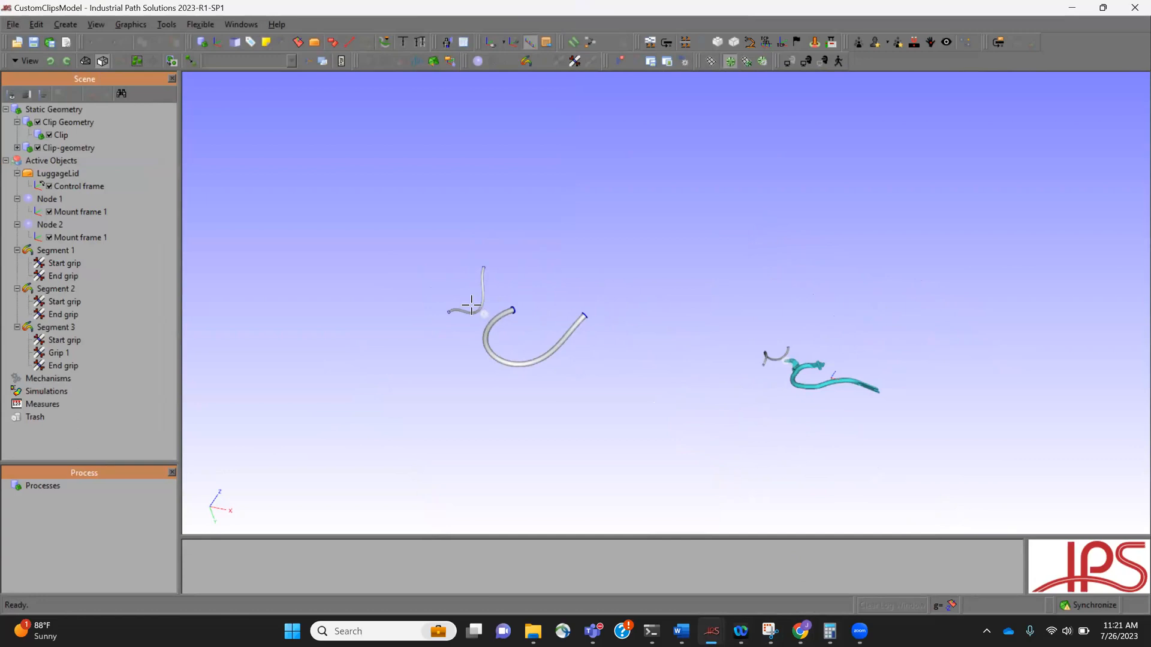
{"action": "middle_click_drag", "start_coordinate": [681, 445], "coordinate": [673, 440]}
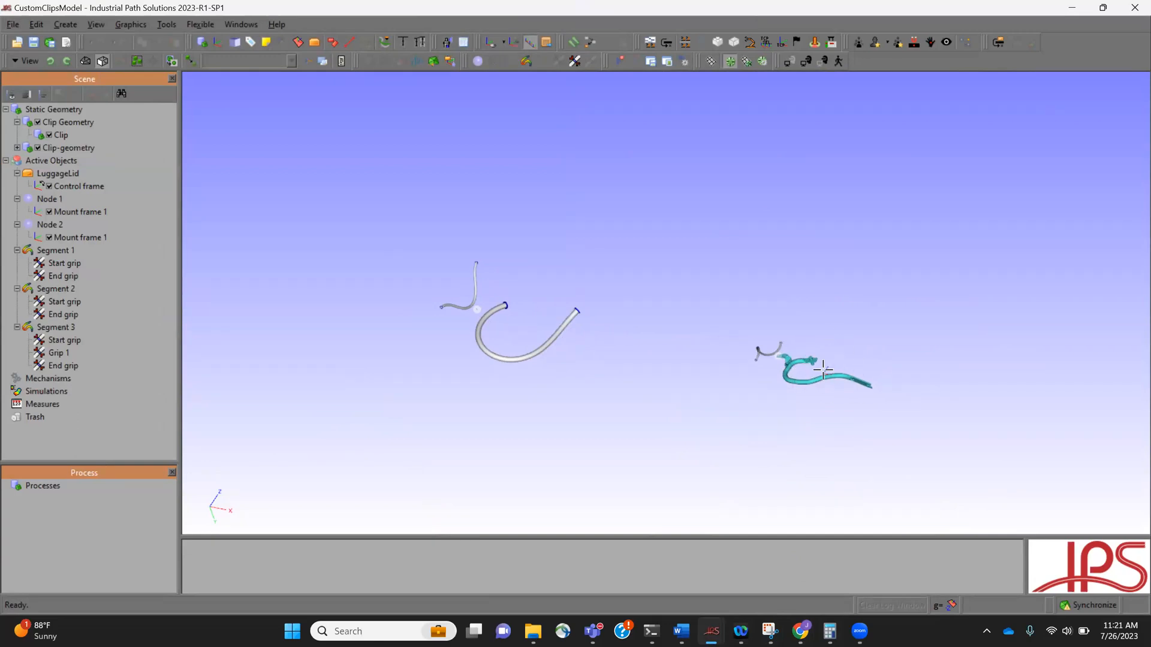
{"action": "middle_click_drag", "start_coordinate": [751, 358], "coordinate": [913, 365]}
{"action": "scroll", "coordinate": [678, 375], "scroll_direction": "up", "scroll_amount": 5}
{"action": "middle_click_drag", "start_coordinate": [680, 361], "coordinate": [702, 311]}
{"action": "left_click_drag", "start_coordinate": [562, 367], "coordinate": [544, 372]}
{"action": "scroll", "coordinate": [687, 309], "scroll_direction": "up", "scroll_amount": 2}
{"action": "middle_click_drag", "start_coordinate": [688, 308], "coordinate": [708, 353]}
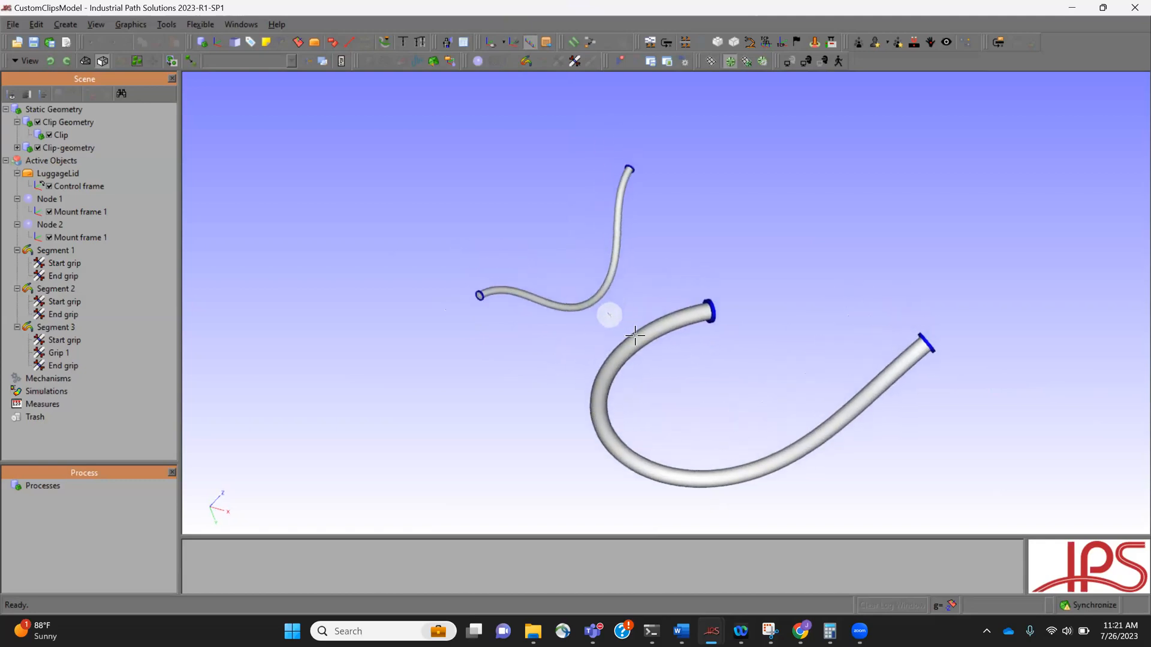
{"action": "left_click", "coordinate": [605, 314]}
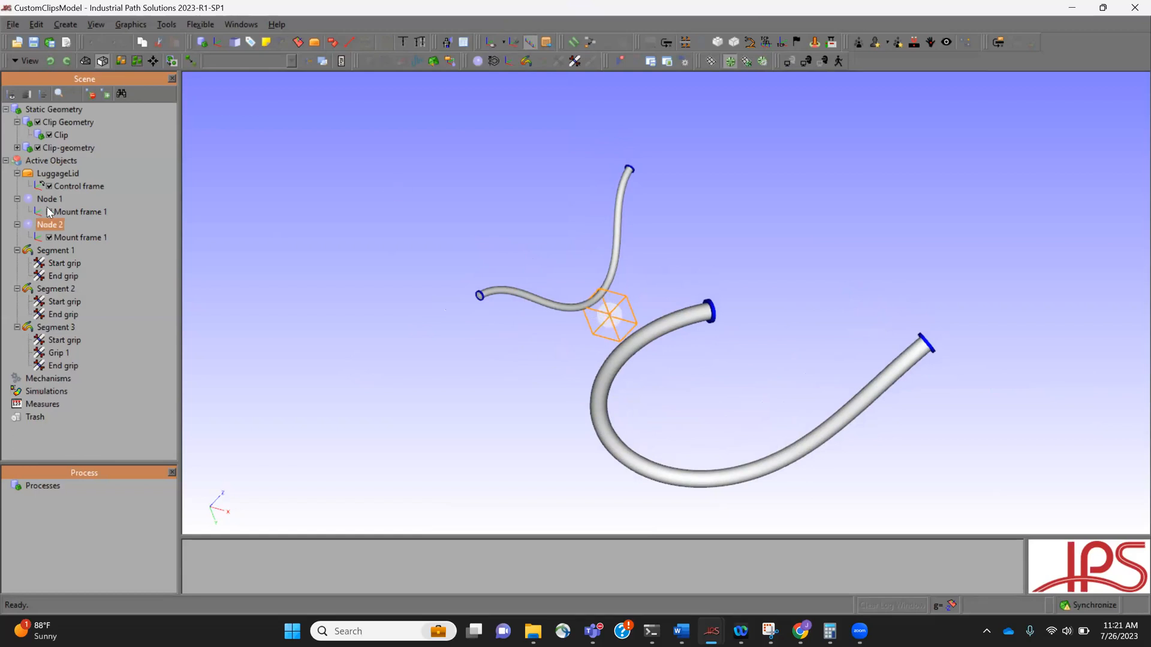
Insert clip id10, the top base clip, from the clip database onto Node 2
{"action": "right_click", "coordinate": [54, 227]}
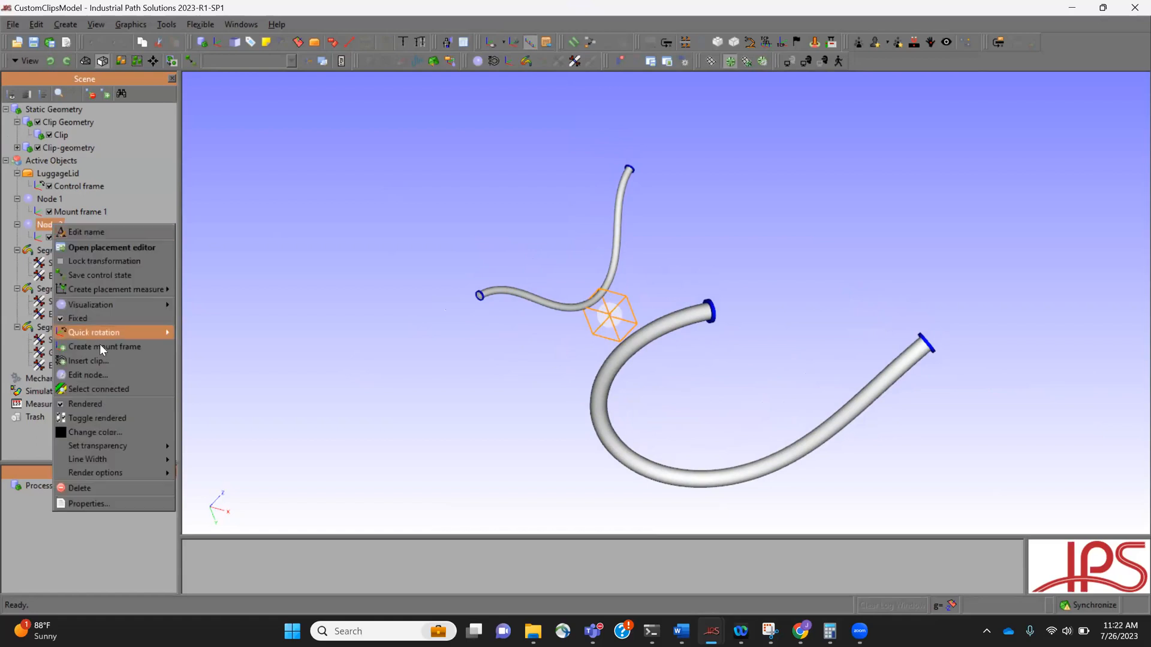
{"action": "left_click", "coordinate": [99, 361]}
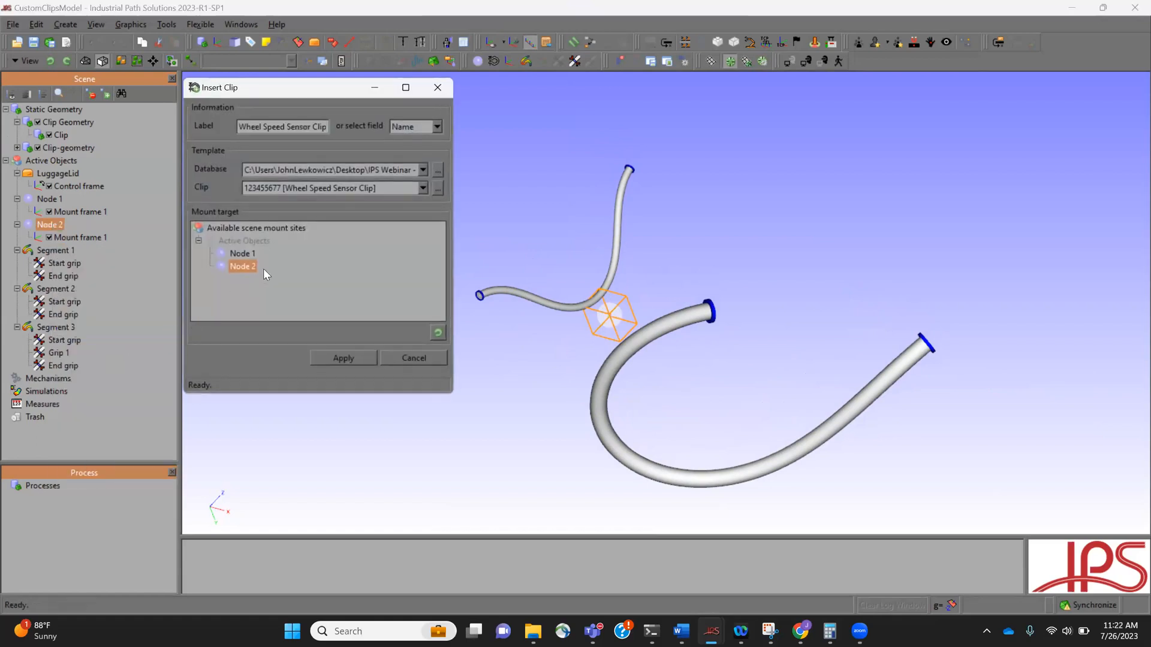
{"action": "left_click", "coordinate": [437, 189]}
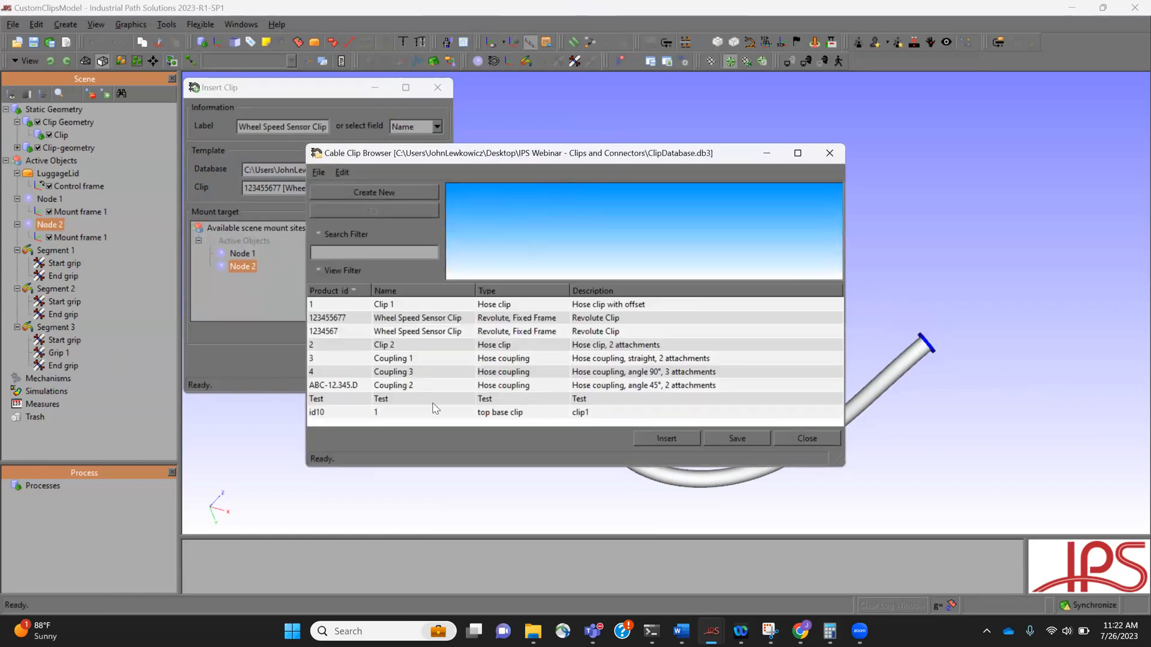
{"action": "left_click", "coordinate": [415, 414]}
{"action": "scroll", "coordinate": [643, 249], "scroll_direction": "up", "scroll_amount": 5}
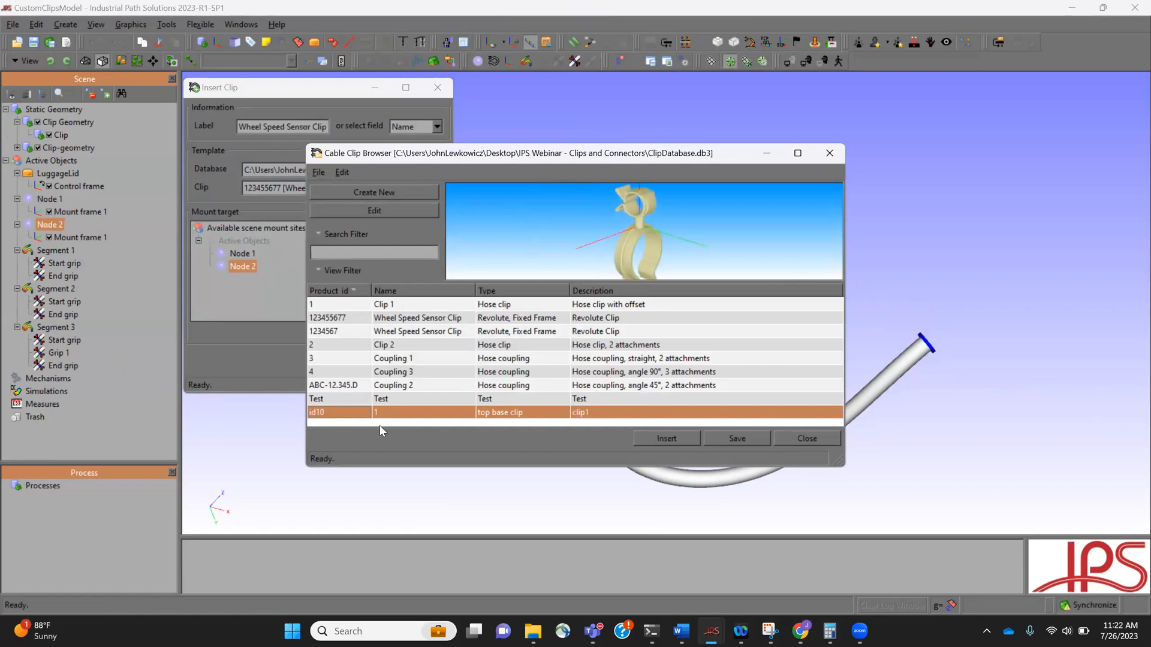
{"action": "left_click_drag", "start_coordinate": [671, 193], "coordinate": [643, 242]}
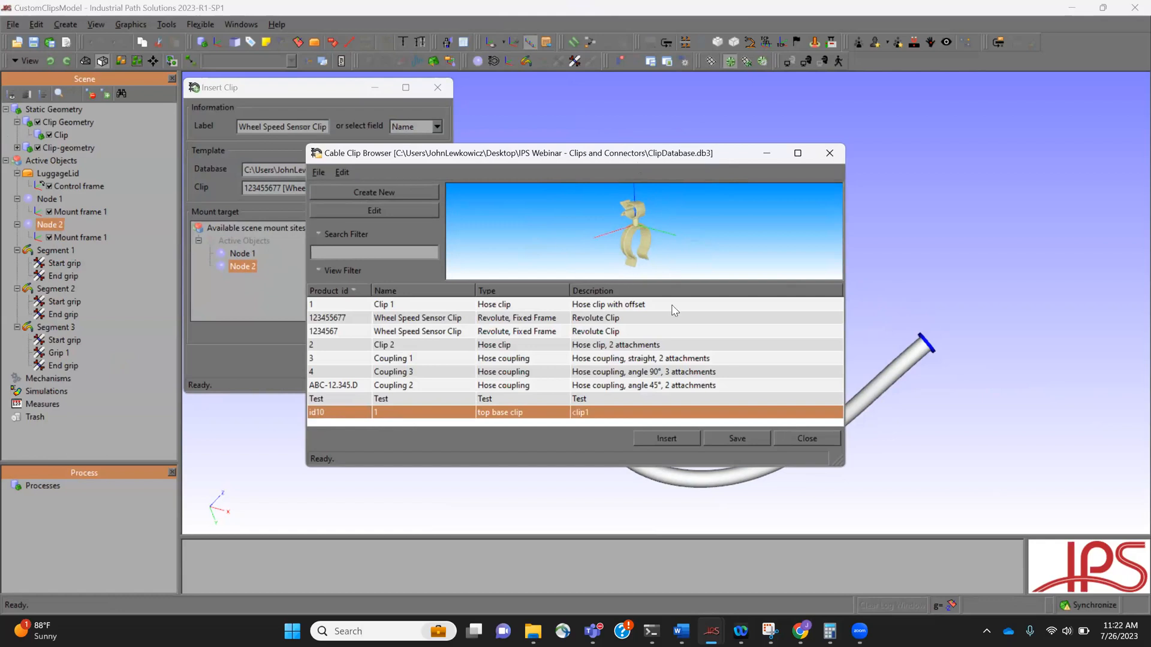
{"action": "left_click", "coordinate": [671, 440]}
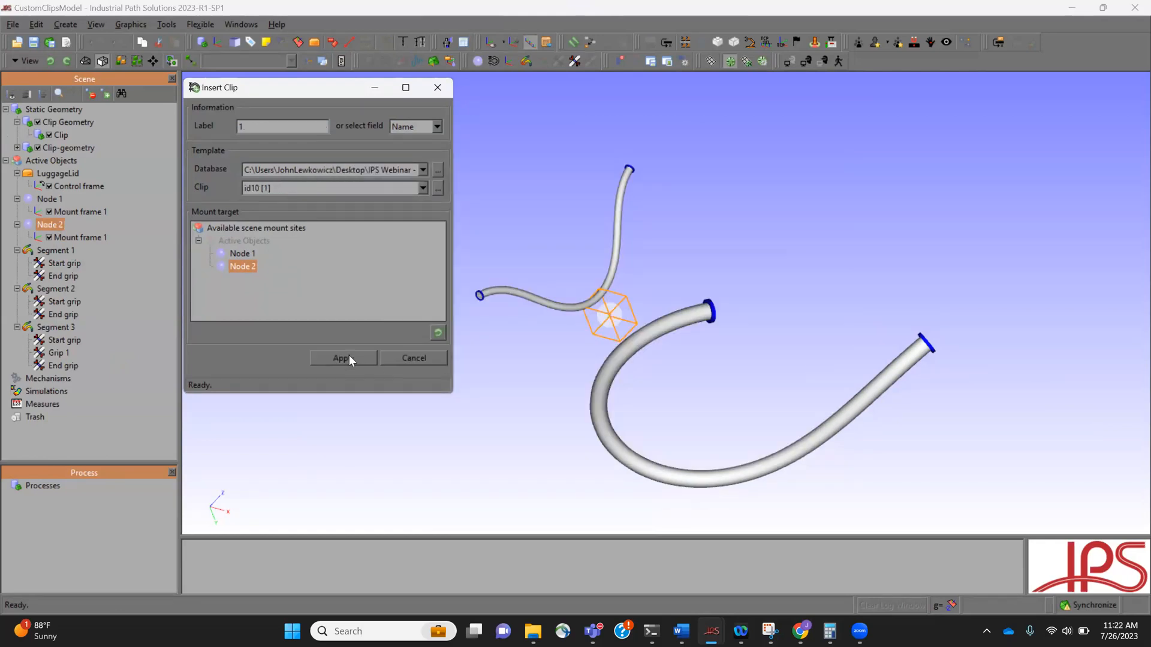
{"action": "left_click", "coordinate": [349, 355]}
Add a fixed-frame grip with longitudinal clamping at 250 mm on Segment 2, the thin cable above the clip
{"action": "scroll", "coordinate": [612, 353], "scroll_direction": "up", "scroll_amount": 8}
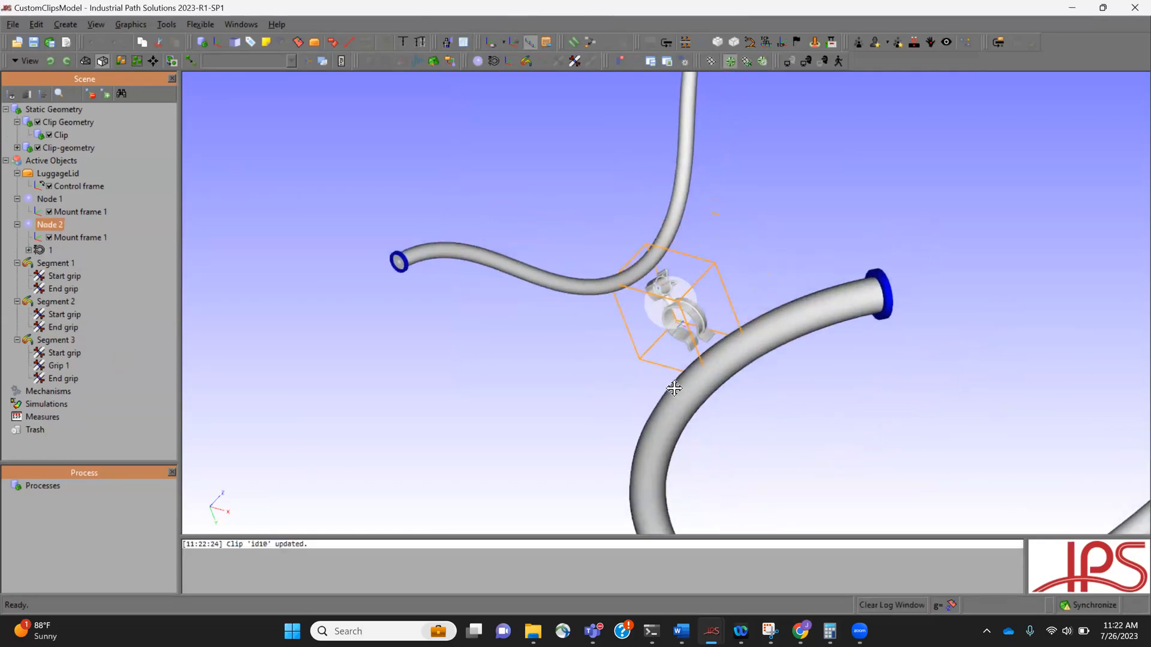
{"action": "middle_click_drag", "start_coordinate": [543, 439], "coordinate": [562, 405]}
{"action": "left_click", "coordinate": [574, 312]}
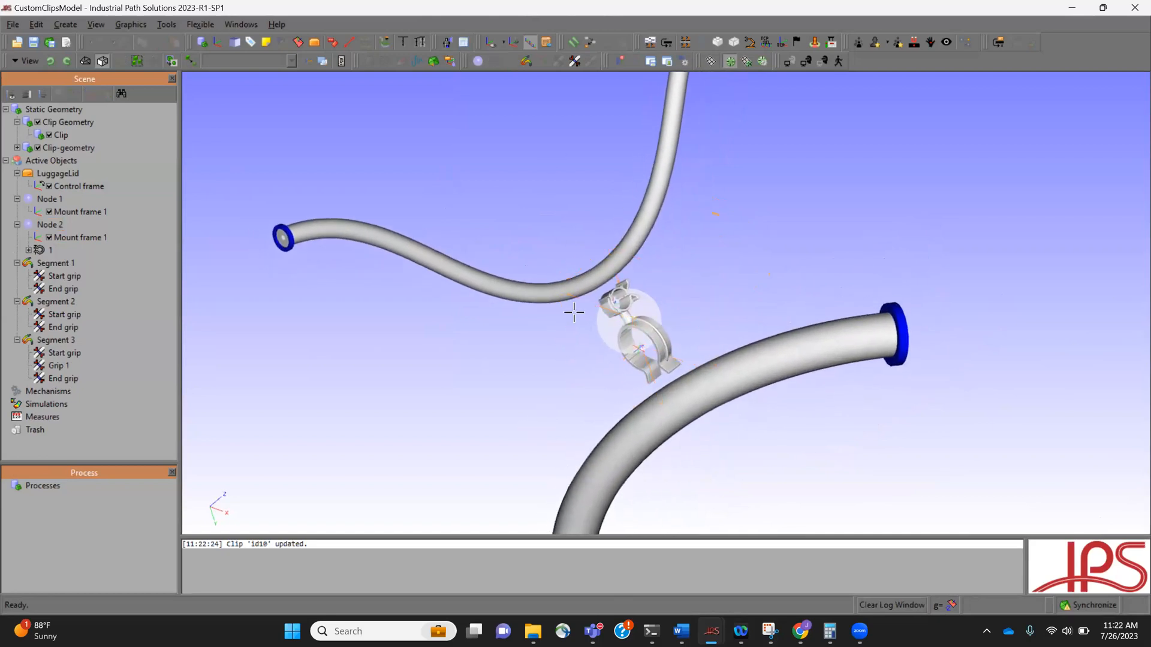
{"action": "left_click", "coordinate": [594, 280]}
{"action": "right_click", "coordinate": [595, 280]}
{"action": "mouse_move", "coordinate": [646, 374]}
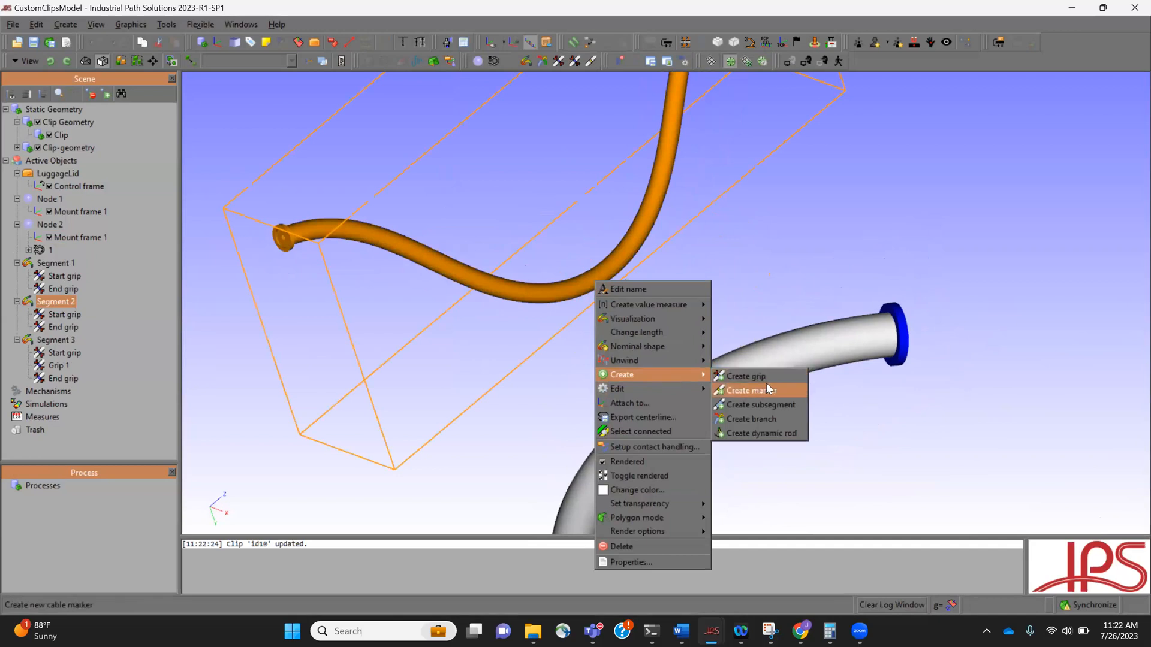
{"action": "left_click", "coordinate": [752, 376]}
{"action": "left_click", "coordinate": [239, 519]}
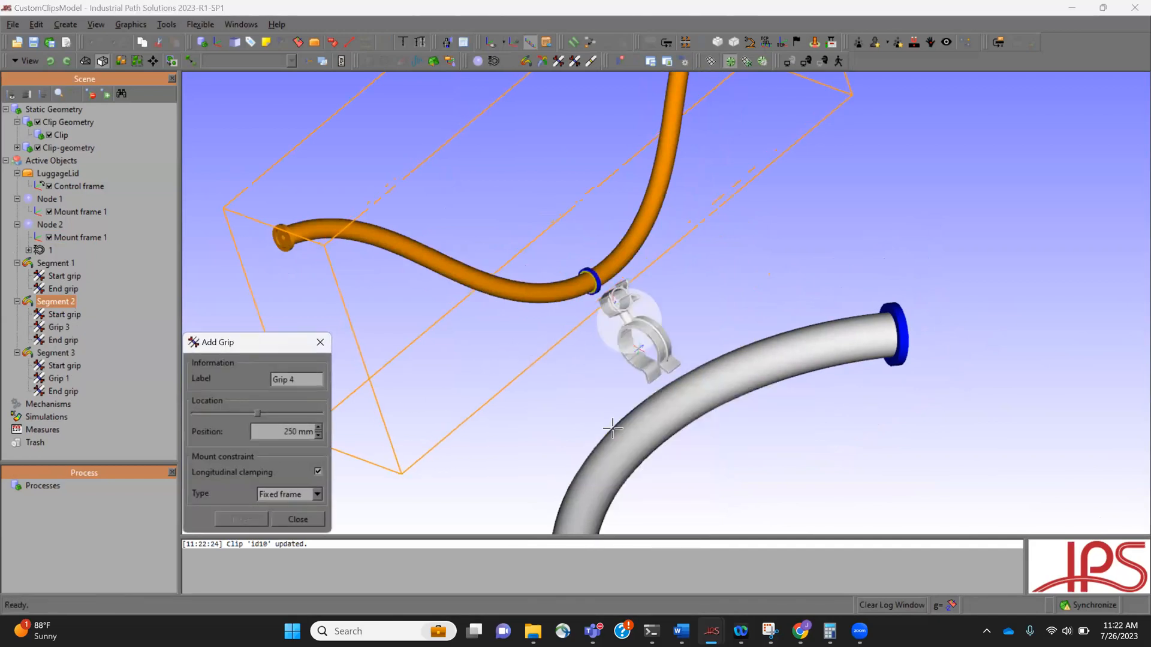
{"action": "left_click", "coordinate": [297, 520]}
{"action": "left_click", "coordinate": [658, 412]}
{"action": "right_click", "coordinate": [658, 412]}
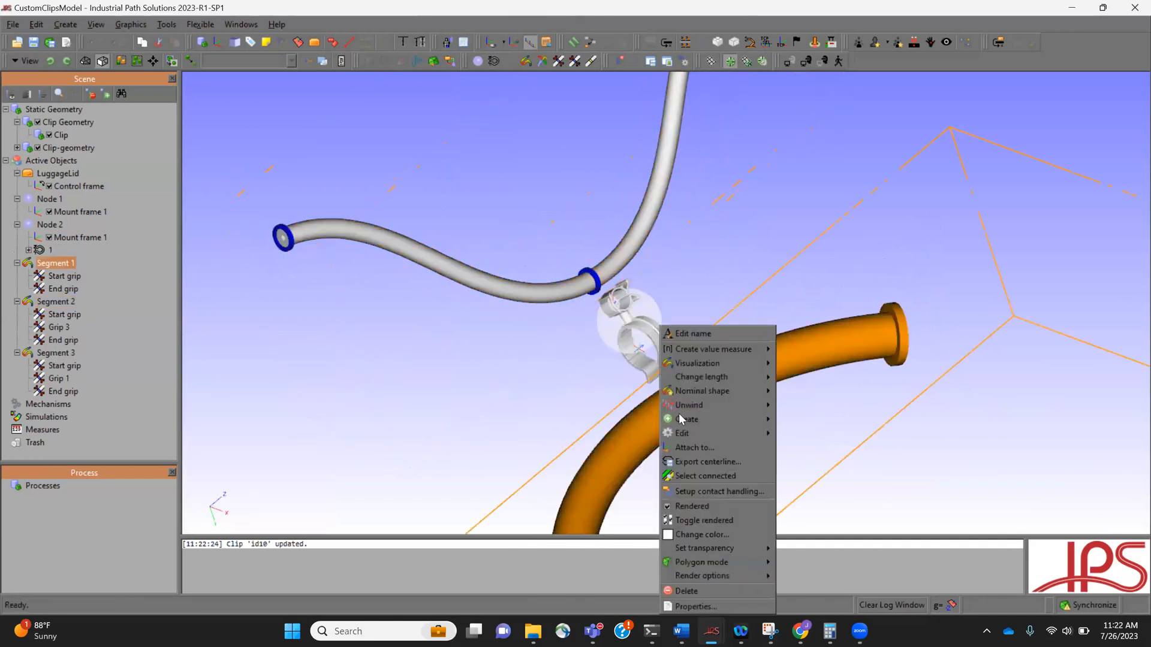
{"action": "mouse_move", "coordinate": [717, 419]}
{"action": "left_click", "coordinate": [803, 420]}
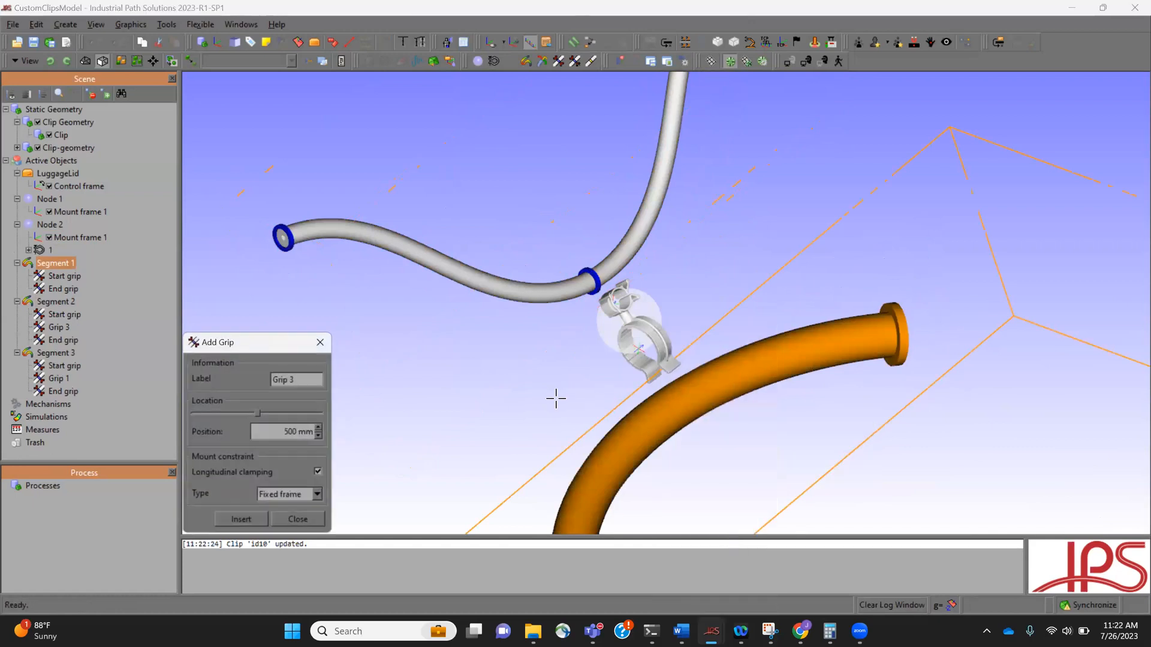
{"action": "left_click_drag", "start_coordinate": [259, 413], "coordinate": [244, 411]}
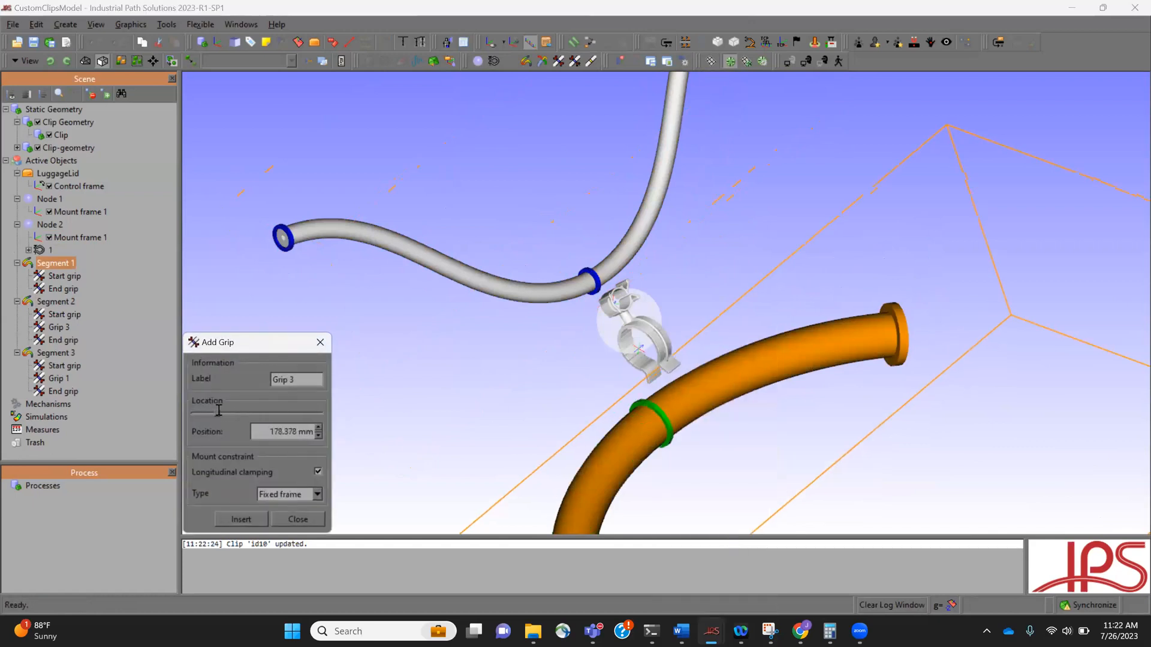
{"action": "left_click_drag", "start_coordinate": [213, 409], "coordinate": [213, 411]}
{"action": "middle_click_drag", "start_coordinate": [555, 473], "coordinate": [710, 463]}
{"action": "left_click", "coordinate": [289, 519]}
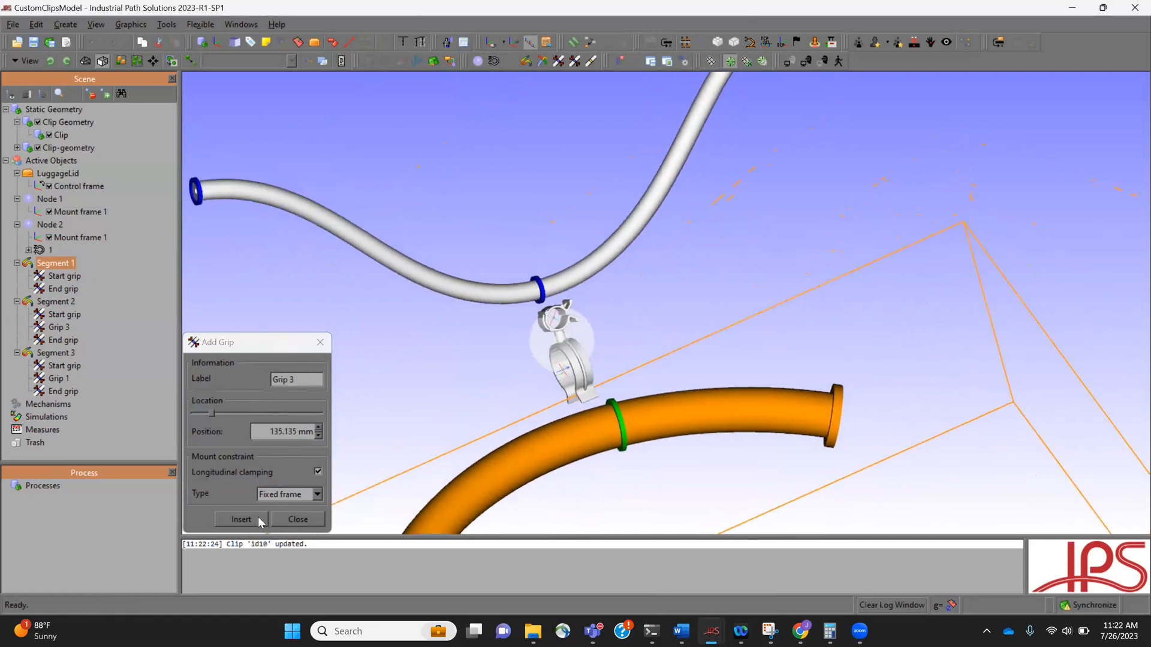
Add a fixed-frame grip with longitudinal clamping at about 140.5 mm on Segment 1, the thick cable beside the clip
{"action": "right_click", "coordinate": [550, 446]}
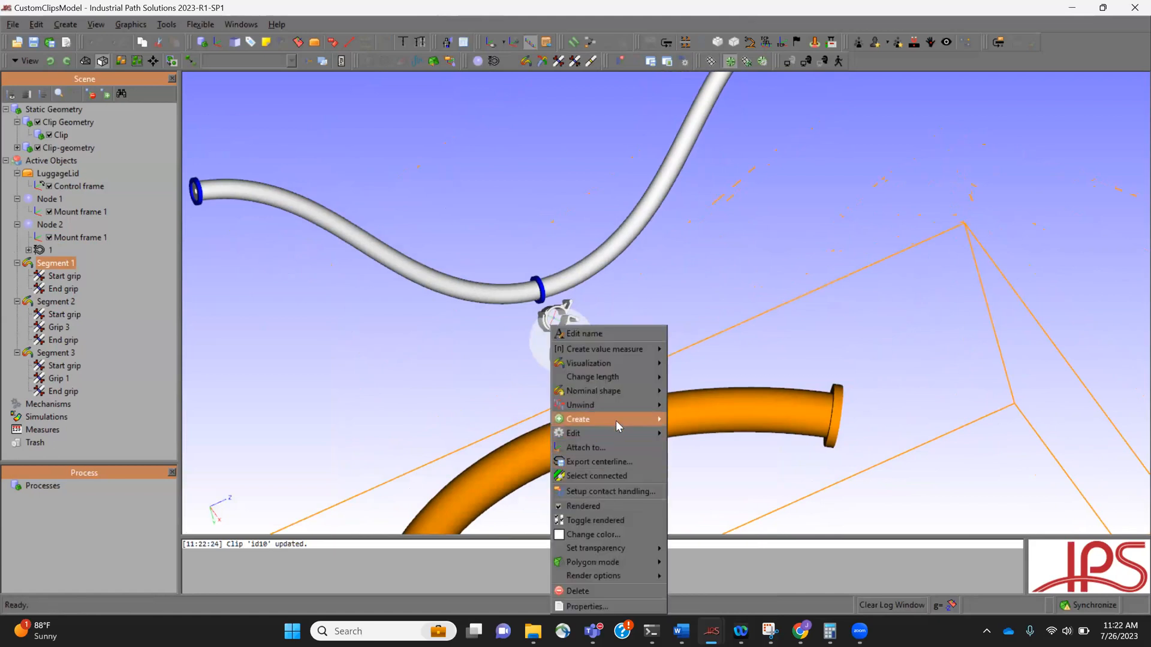
{"action": "mouse_move", "coordinate": [616, 420]}
{"action": "left_click", "coordinate": [725, 422]}
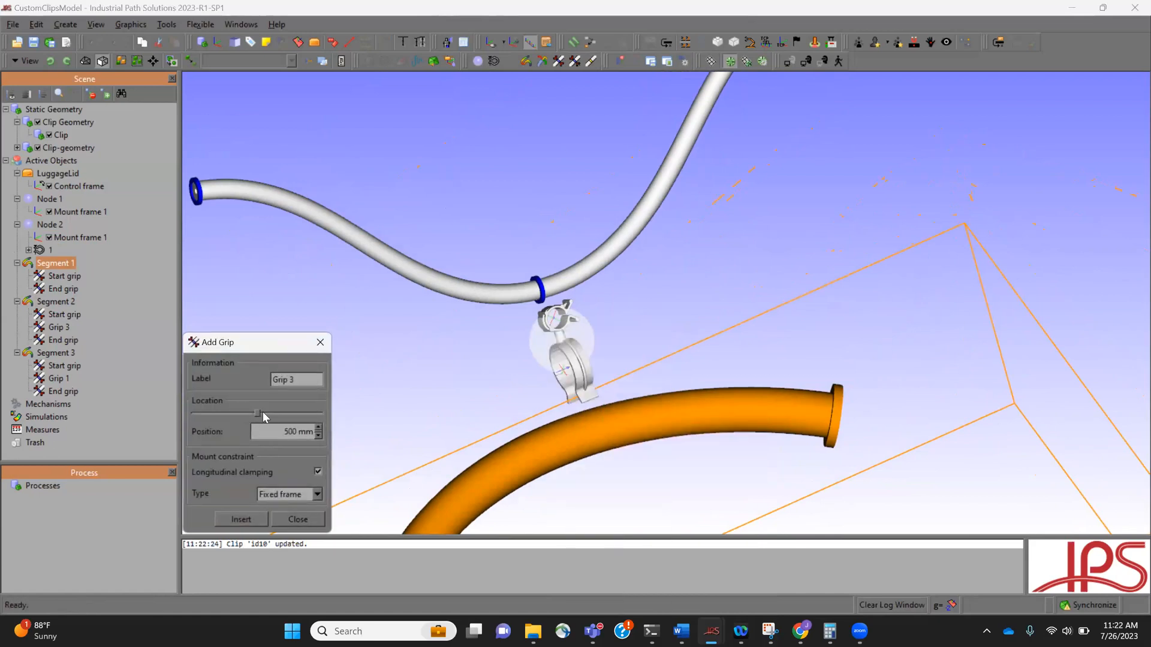
{"action": "left_click_drag", "start_coordinate": [220, 415], "coordinate": [214, 414]}
{"action": "left_click", "coordinate": [230, 520]}
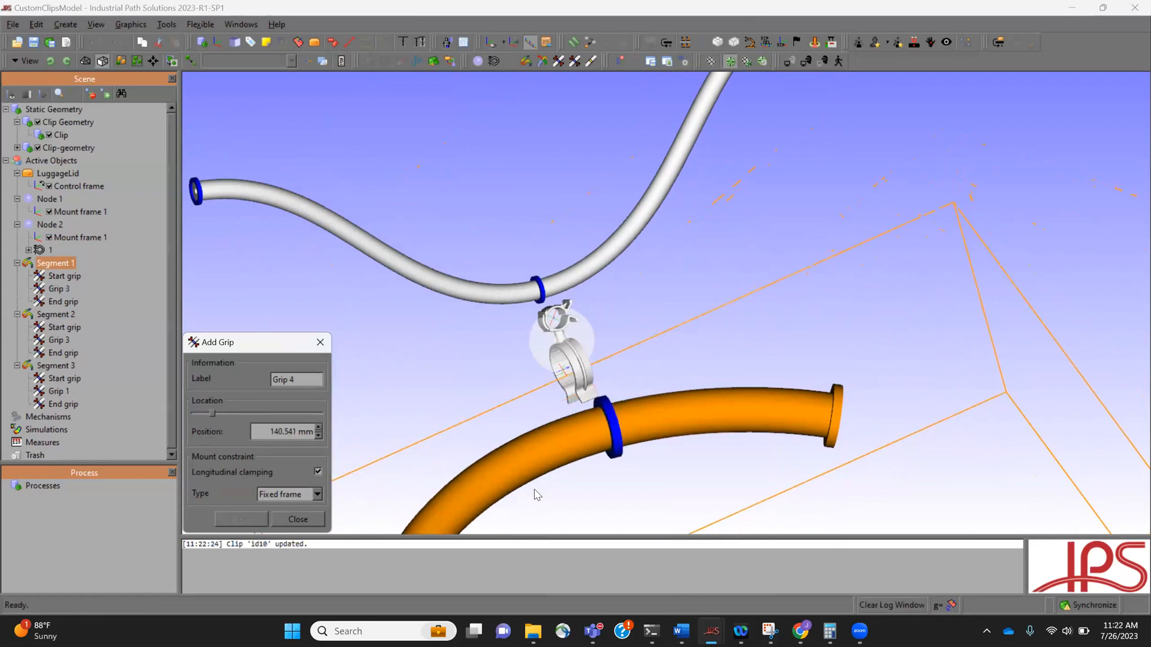
{"action": "left_click", "coordinate": [300, 519]}
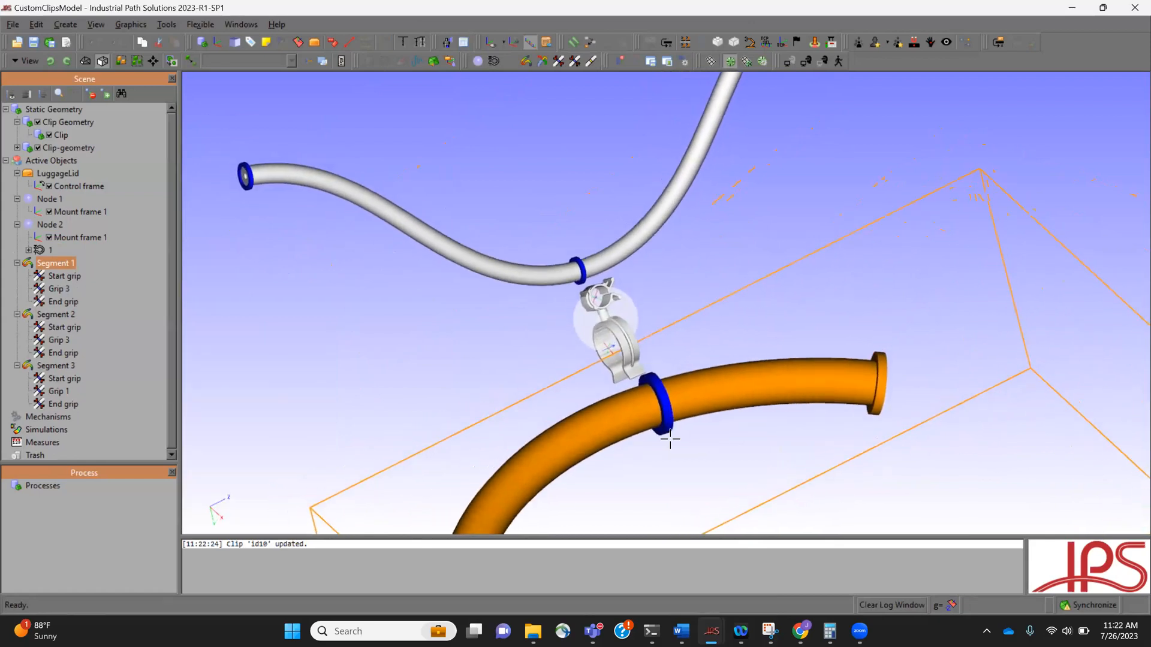
Attach Segment 1's Grip 3 to the clip's MOUNT_FRAME_0 with fixed longitudinal clamping, fixed-frame rotation and flipped direction
{"action": "left_click", "coordinate": [29, 251]}
{"action": "left_click", "coordinate": [59, 314]}
{"action": "left_click", "coordinate": [86, 265]}
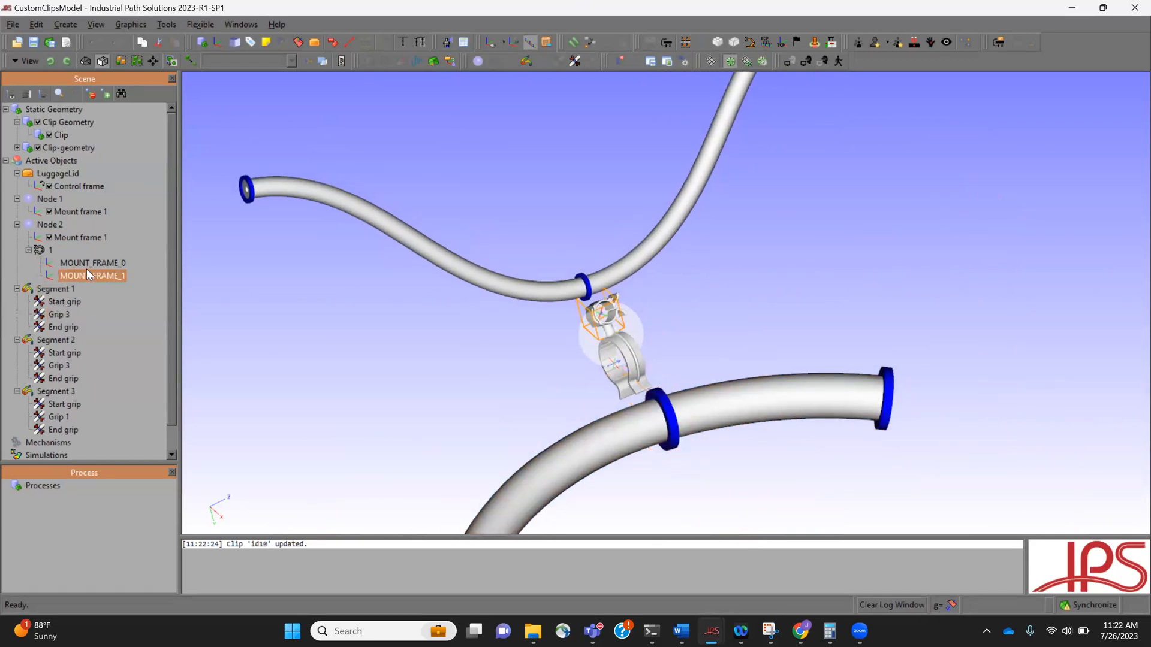
{"action": "left_click", "coordinate": [59, 314]}
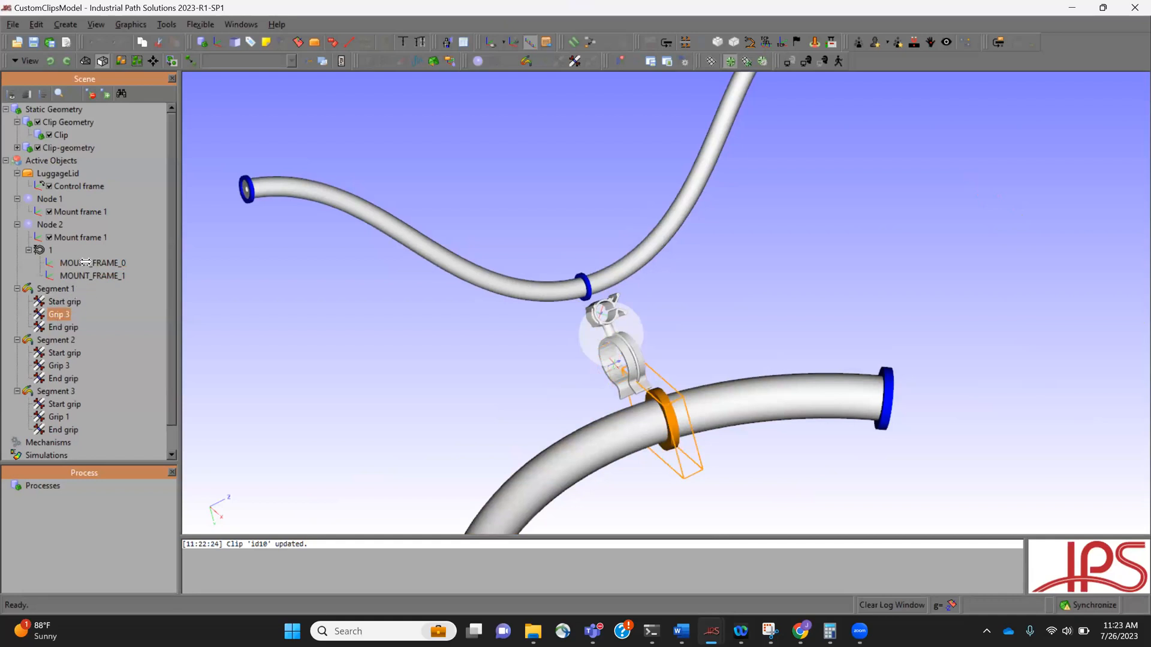
{"action": "left_click_drag", "start_coordinate": [86, 262], "coordinate": [591, 390]}
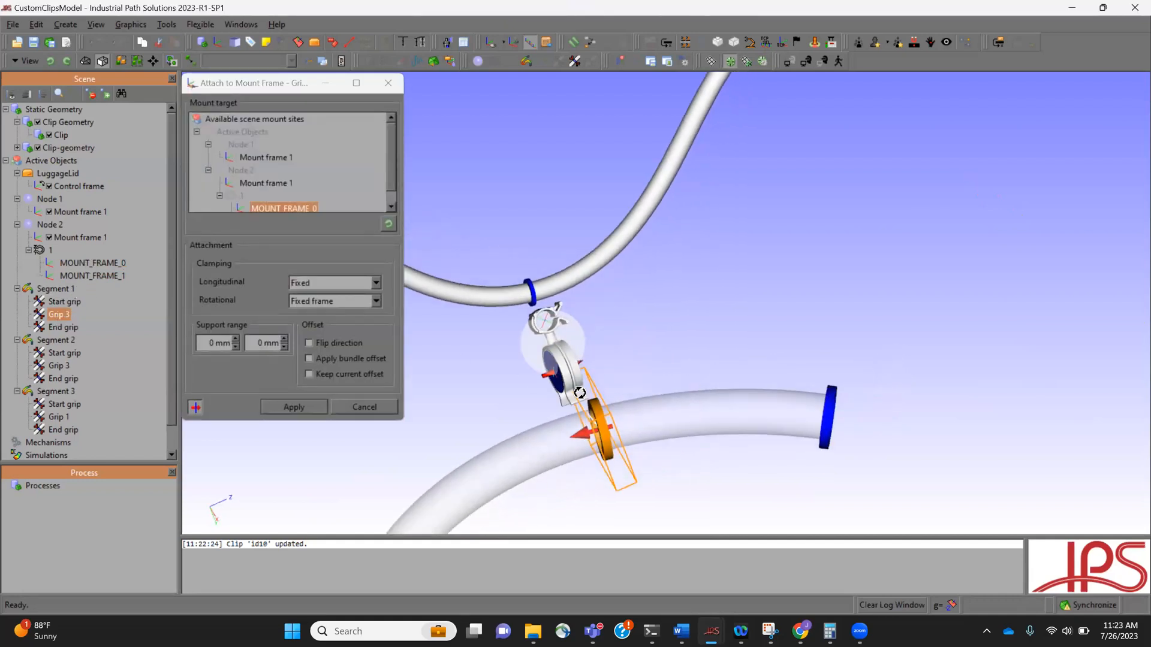
{"action": "middle_click_drag", "start_coordinate": [694, 339], "coordinate": [682, 379]}
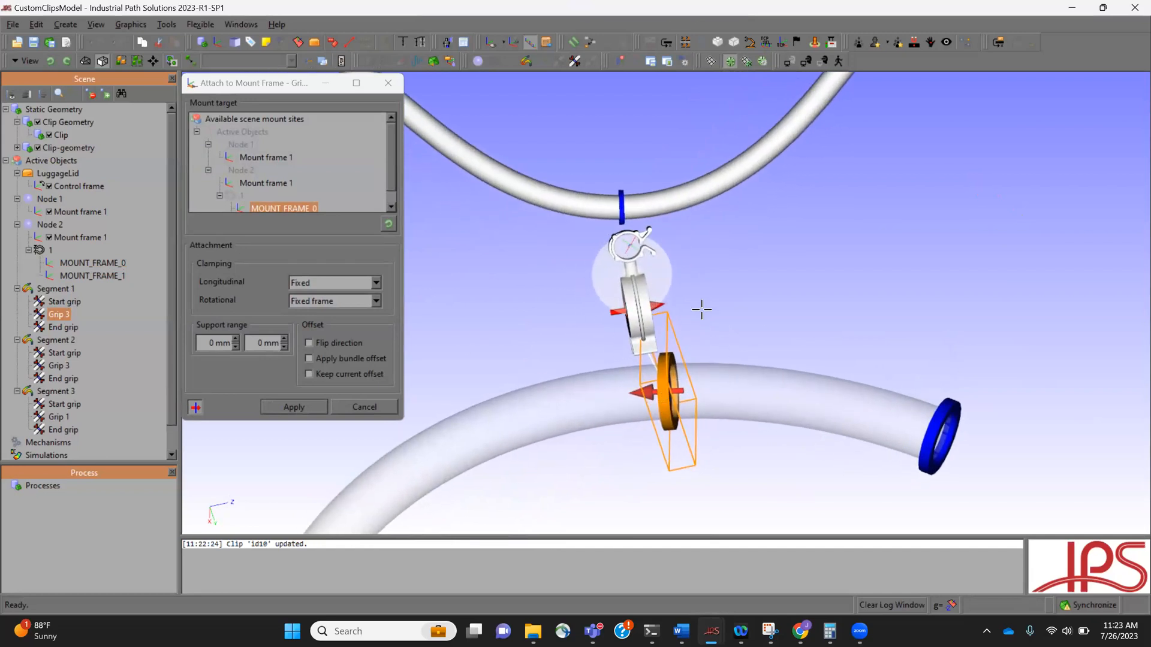
{"action": "left_click", "coordinate": [310, 343]}
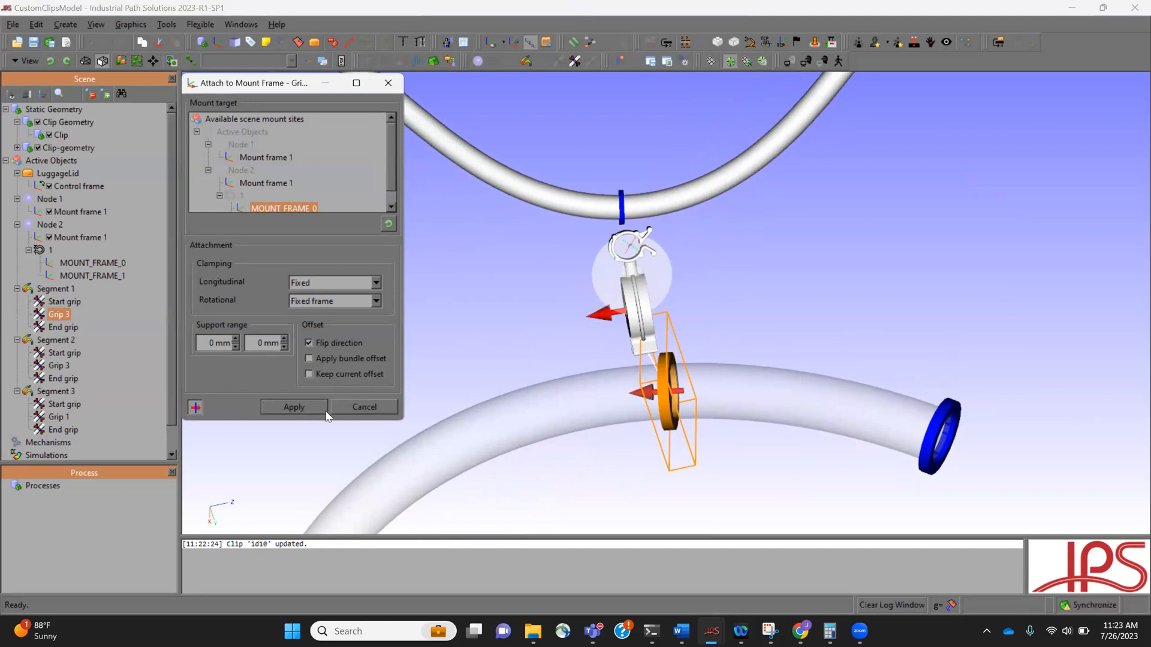
{"action": "left_click", "coordinate": [293, 407]}
{"action": "middle_click_drag", "start_coordinate": [601, 455], "coordinate": [598, 277]}
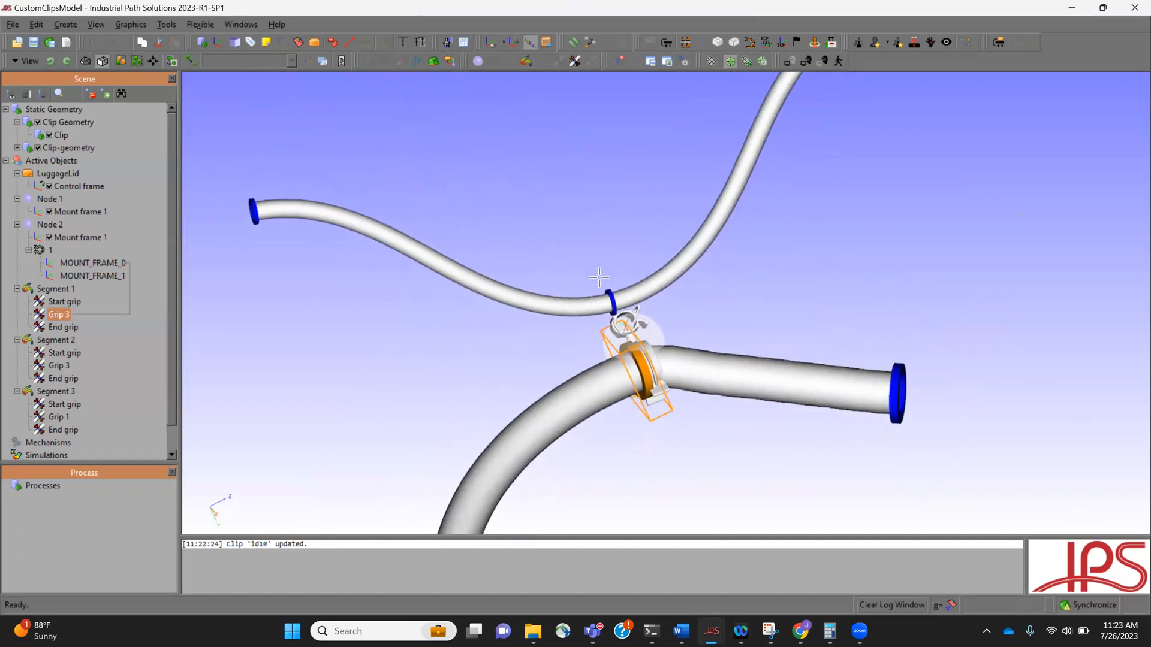
Attach Segment 2's Grip 3 to the clip's MOUNT_FRAME_1 with fixed longitudinal clamping and fixed-frame rotation
{"action": "left_click", "coordinate": [85, 261]}
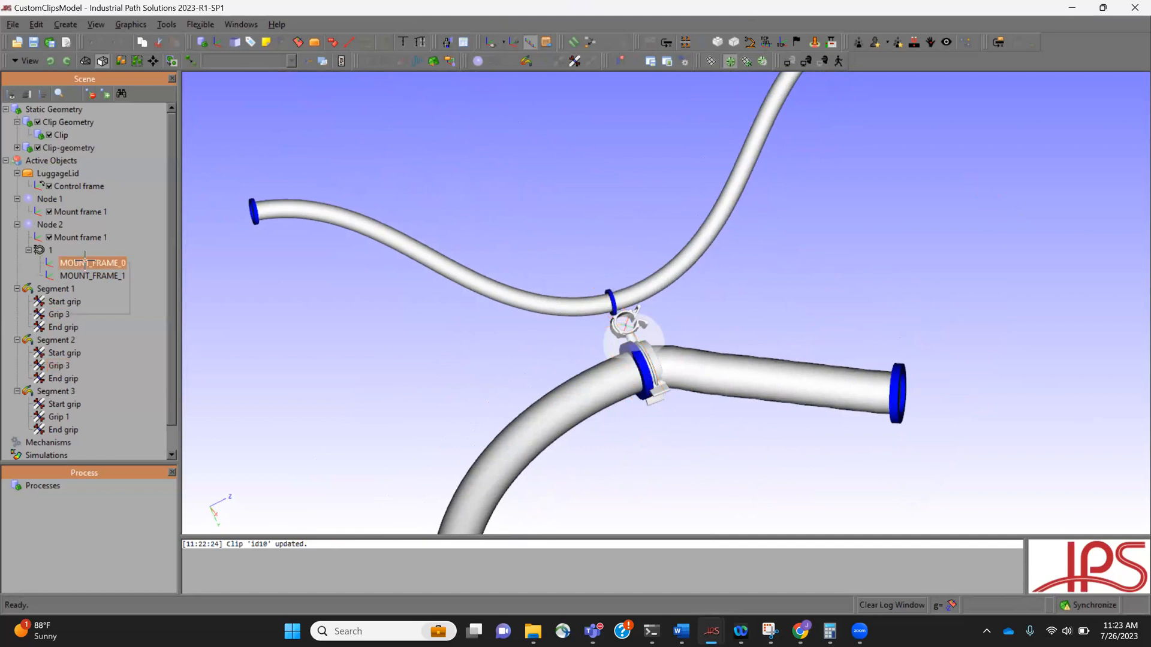
{"action": "left_click", "coordinate": [85, 275]}
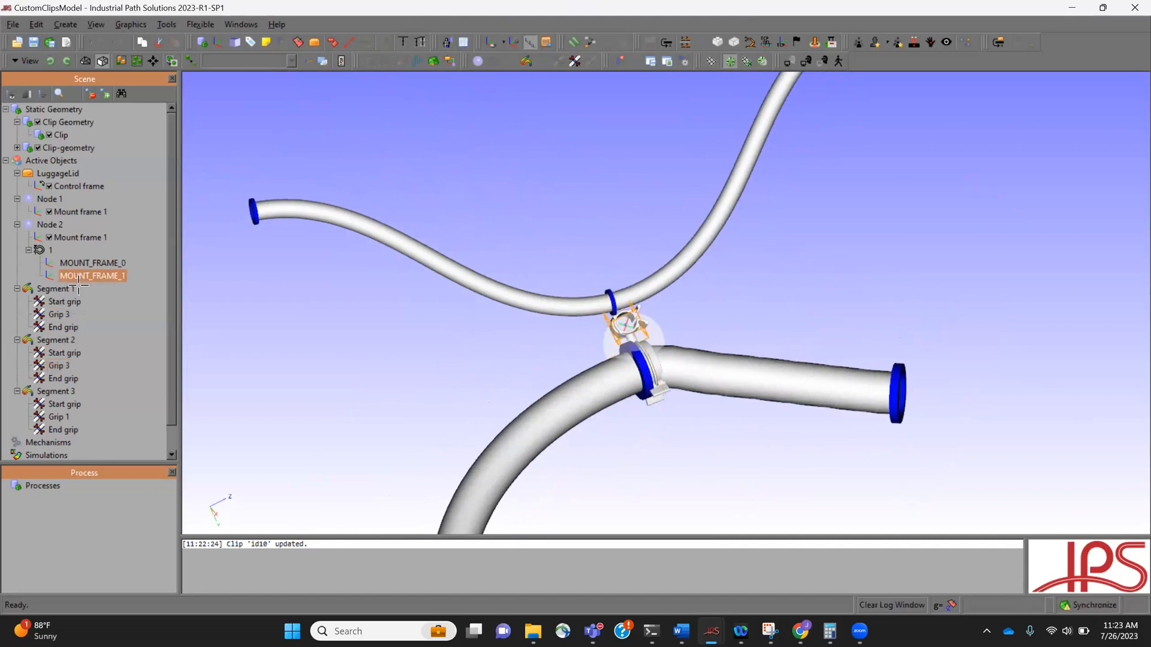
{"action": "double_click", "coordinate": [57, 365]}
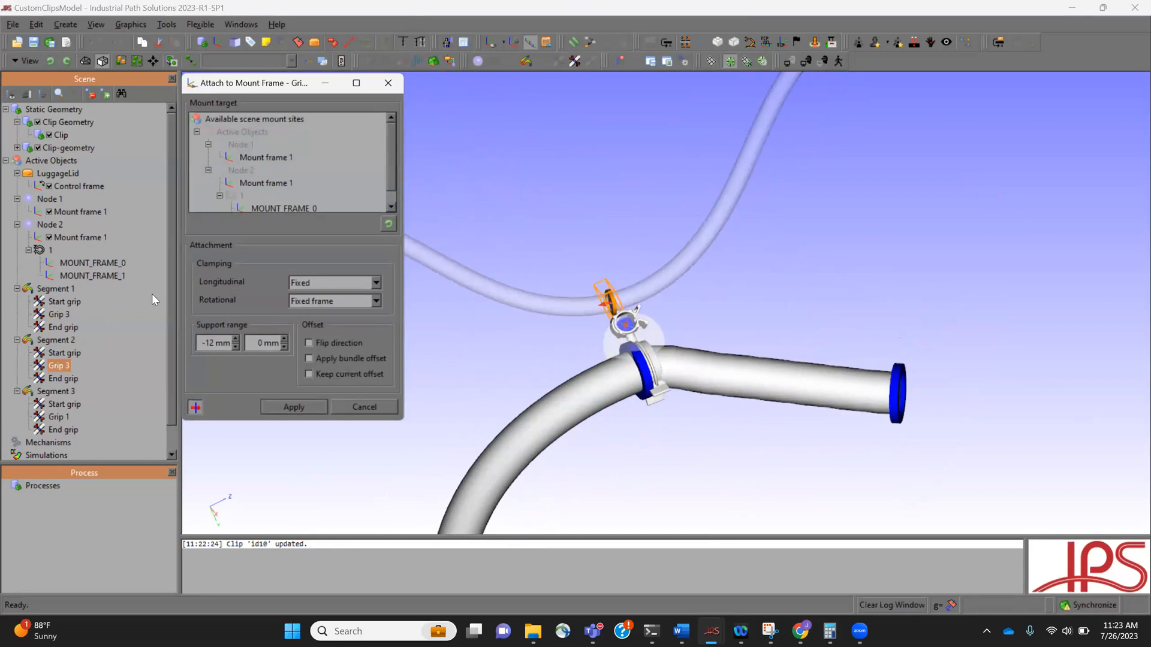
{"action": "left_click", "coordinate": [290, 409]}
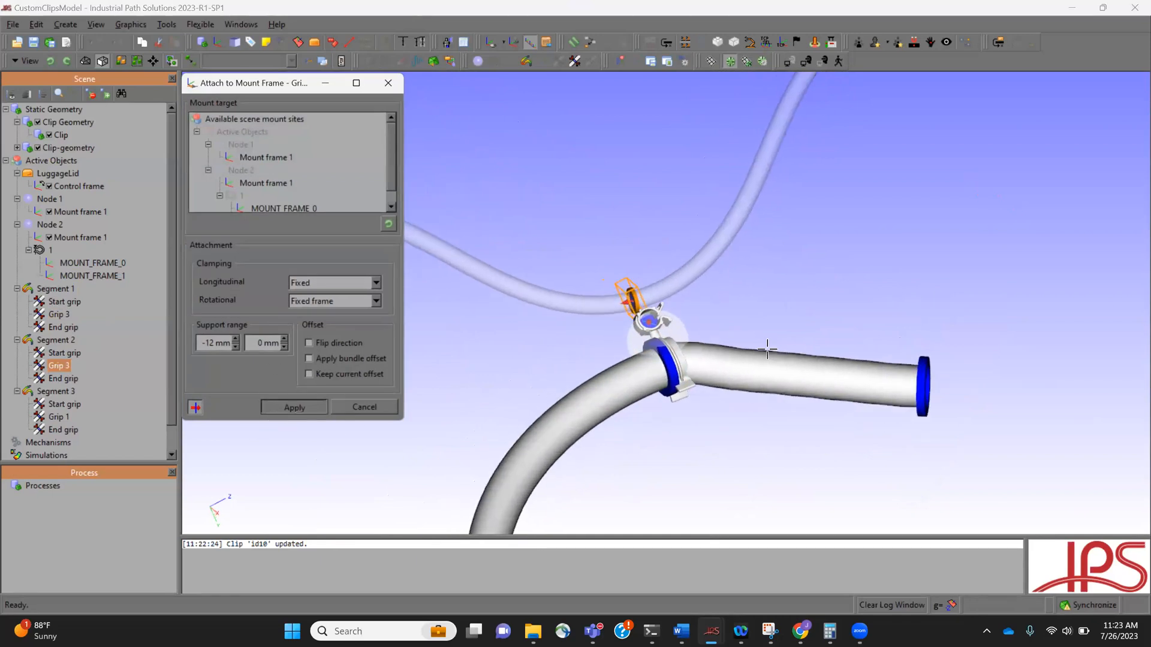
{"action": "scroll", "coordinate": [760, 358], "scroll_direction": "down", "scroll_amount": 2}
{"action": "scroll", "coordinate": [747, 374], "scroll_direction": "down", "scroll_amount": 2}
{"action": "scroll", "coordinate": [650, 416], "scroll_direction": "down", "scroll_amount": 2}
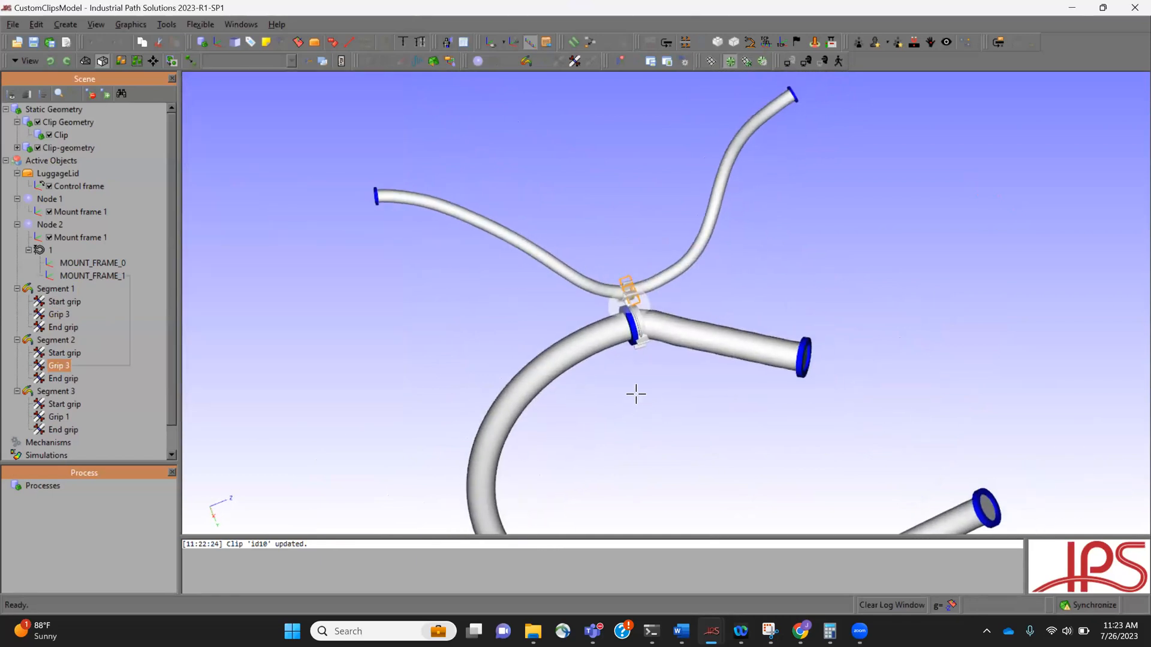
{"action": "scroll", "coordinate": [605, 360], "scroll_direction": "down", "scroll_amount": 1}
Edit Segment 1's grips, shifting Grip 3 farther along the cable to lengthen the subsegment before the clip
{"action": "left_click", "coordinate": [676, 323]}
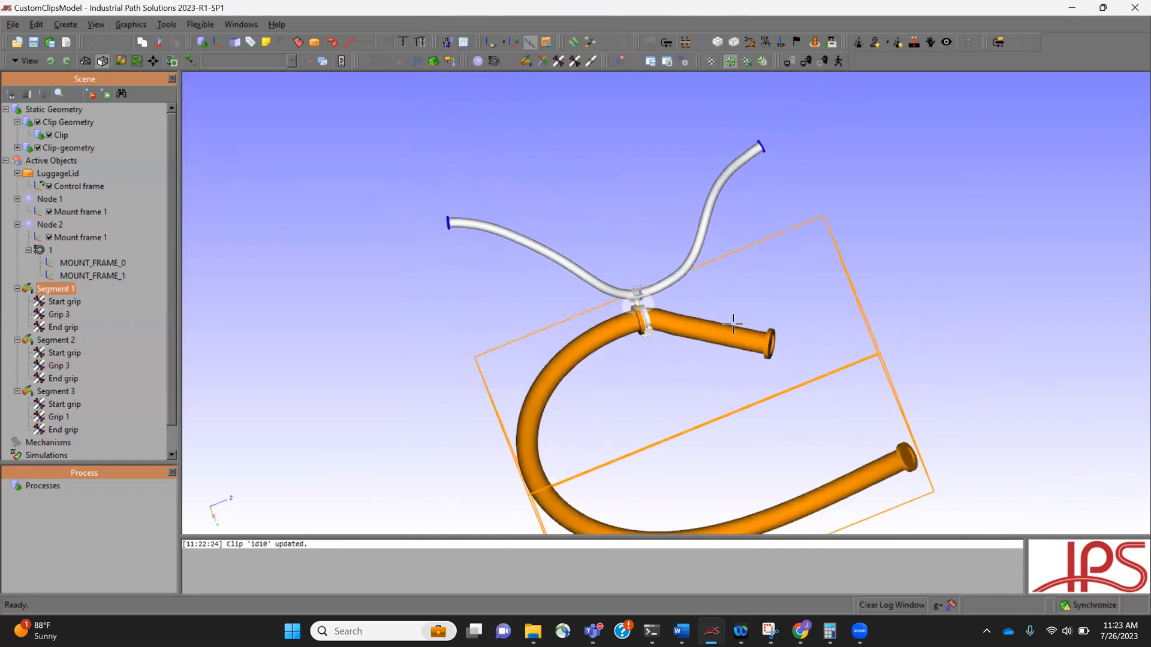
{"action": "right_click", "coordinate": [580, 329]}
{"action": "mouse_move", "coordinate": [634, 419]}
{"action": "left_click", "coordinate": [391, 361]}
{"action": "right_click", "coordinate": [39, 288]}
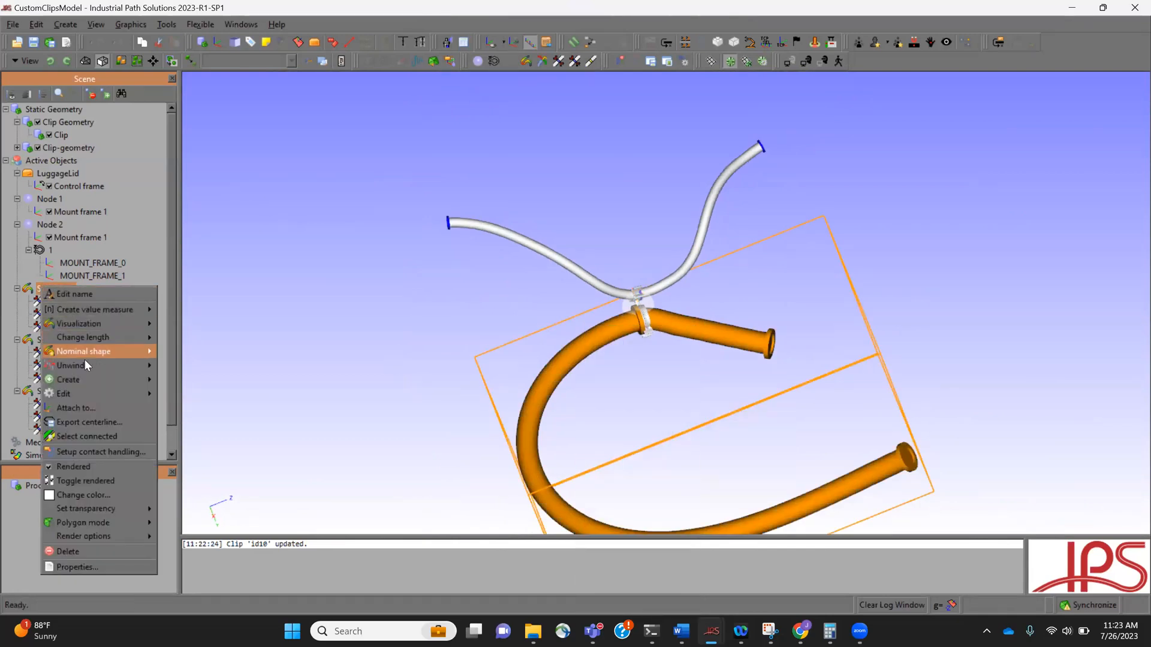
{"action": "mouse_move", "coordinate": [135, 391]}
{"action": "left_click", "coordinate": [178, 406]}
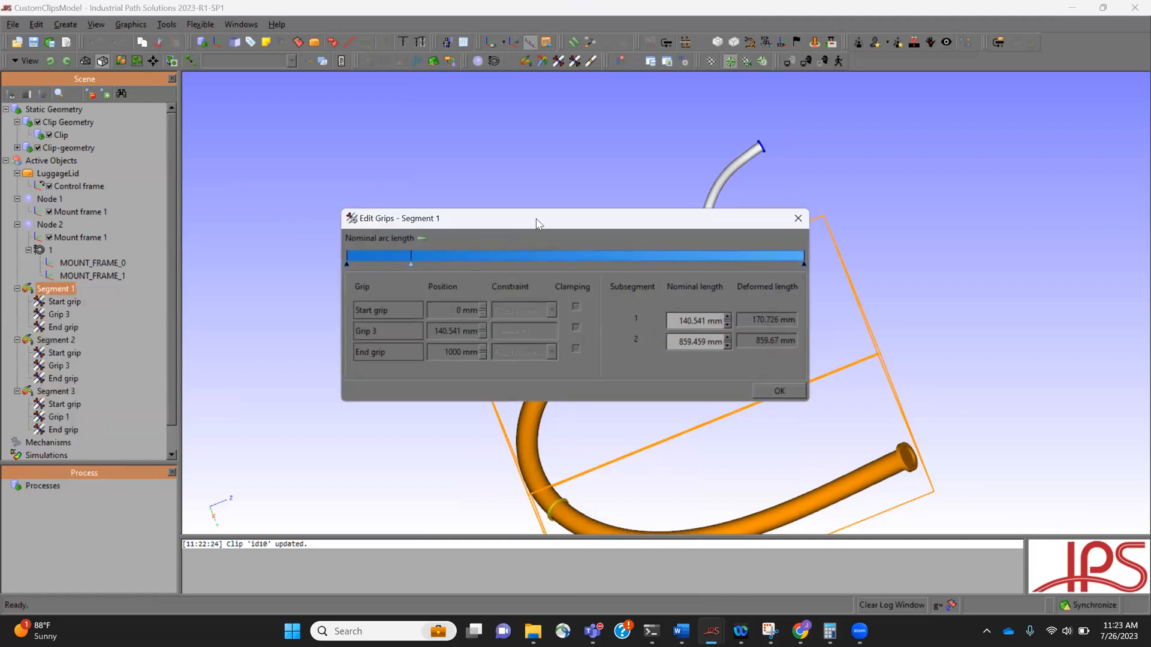
{"action": "left_click_drag", "start_coordinate": [530, 219], "coordinate": [255, 76]}
{"action": "mouse_move", "coordinate": [136, 118]}
{"action": "left_mouse_down"}
{"action": "mouse_move", "coordinate": [105, 115]}
{"action": "mouse_move", "coordinate": [163, 116]}
{"action": "left_mouse_up"}
{"action": "left_click", "coordinate": [504, 246]}
Move Segment 2's end grip closer to the clip and select the segment's start grip
{"action": "middle_click_drag", "start_coordinate": [739, 321], "coordinate": [406, 259]}
{"action": "left_click", "coordinate": [405, 259]}
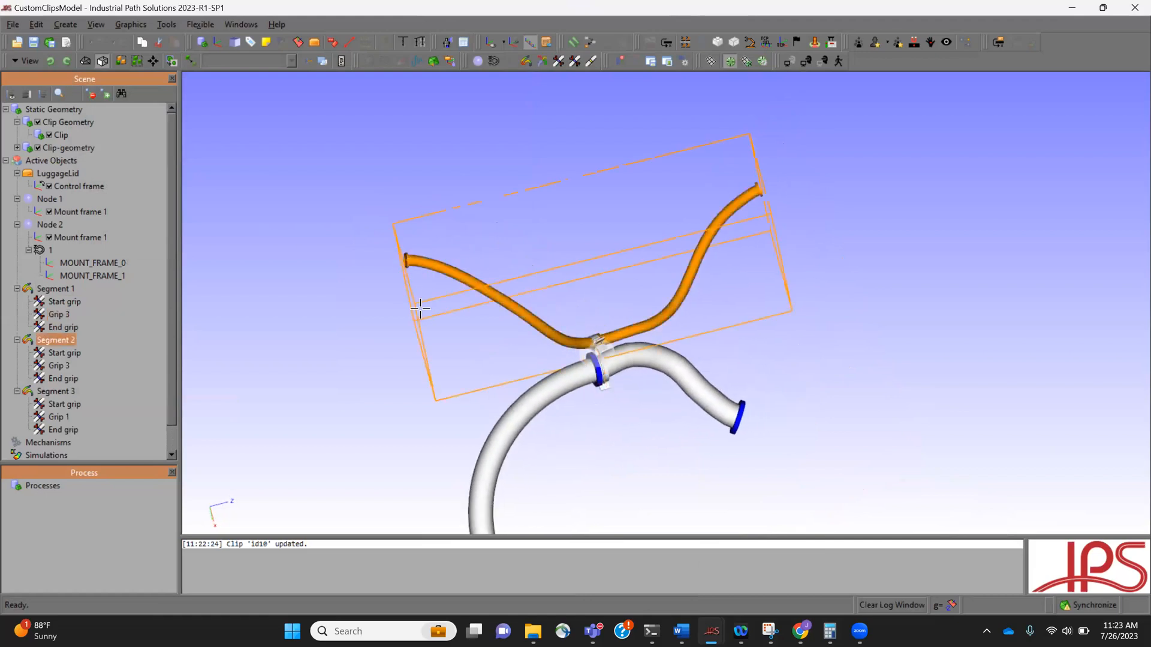
{"action": "left_click", "coordinate": [406, 259]}
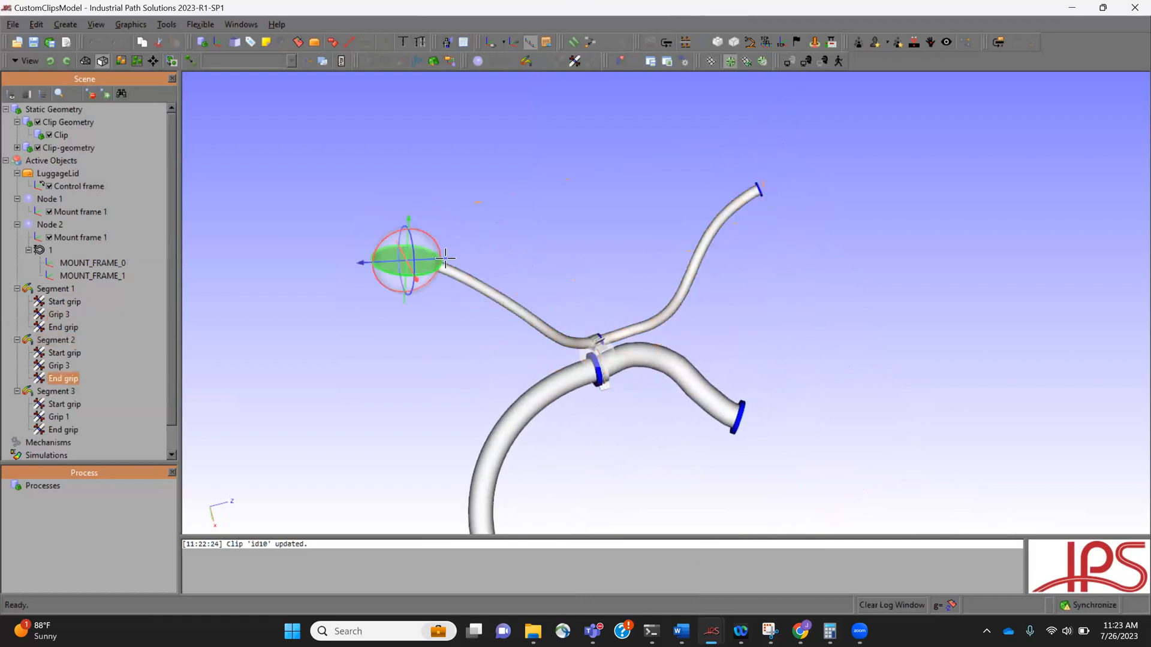
{"action": "left_click_drag", "start_coordinate": [480, 247], "coordinate": [554, 266]}
{"action": "left_click", "coordinate": [757, 187]}
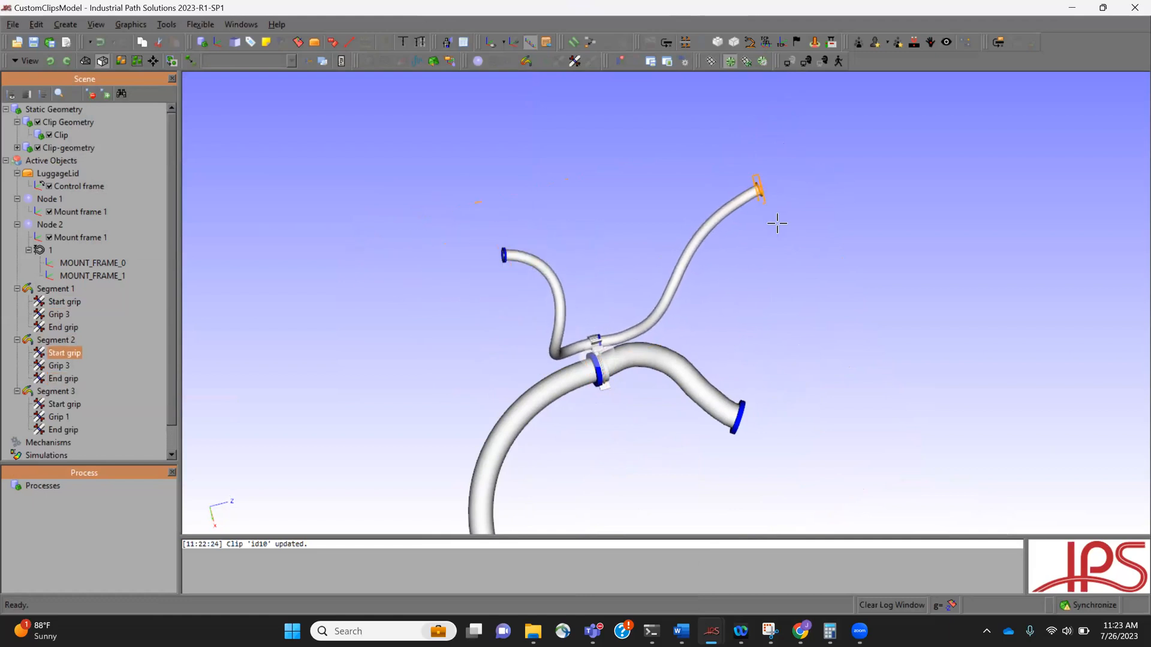
Adjust the position of Segment 2's start grip and clear the selection
{"action": "left_click_drag", "start_coordinate": [796, 172], "coordinate": [758, 317]}
{"action": "scroll", "coordinate": [758, 317], "scroll_direction": "down", "scroll_amount": 4}
{"action": "middle_click_drag", "start_coordinate": [763, 390], "coordinate": [527, 257]}
{"action": "left_click", "coordinate": [599, 305]}
Locate the turquoise bracket near Segment 3 and select Node 1 at its end hole
{"action": "scroll", "coordinate": [666, 347], "scroll_direction": "down", "scroll_amount": 2}
{"action": "middle_click_drag", "start_coordinate": [666, 347], "coordinate": [580, 325]}
{"action": "middle_click_drag", "start_coordinate": [730, 449], "coordinate": [786, 346]}
{"action": "left_click_drag", "start_coordinate": [794, 467], "coordinate": [902, 360]}
{"action": "middle_click_drag", "start_coordinate": [626, 529], "coordinate": [645, 459]}
{"action": "scroll", "coordinate": [719, 419], "scroll_direction": "up", "scroll_amount": 5}
{"action": "middle_click_drag", "start_coordinate": [771, 397], "coordinate": [656, 401]}
{"action": "left_click_drag", "start_coordinate": [606, 320], "coordinate": [815, 359]}
{"action": "scroll", "coordinate": [689, 337], "scroll_direction": "up", "scroll_amount": 2}
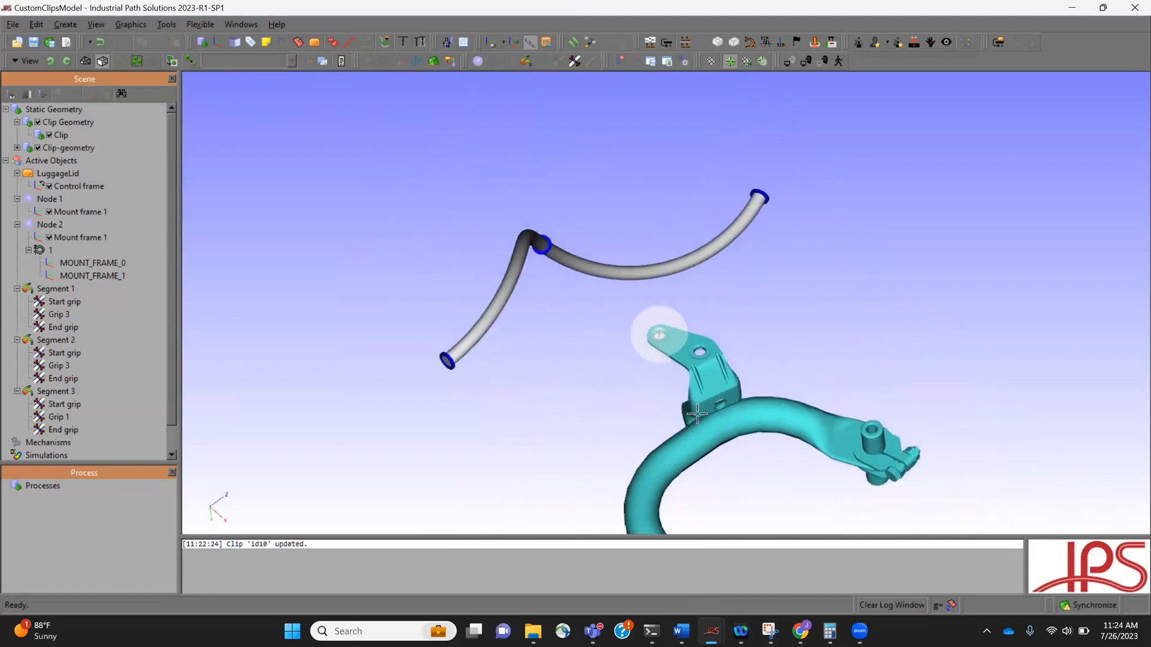
{"action": "scroll", "coordinate": [697, 414], "scroll_direction": "down", "scroll_amount": 2}
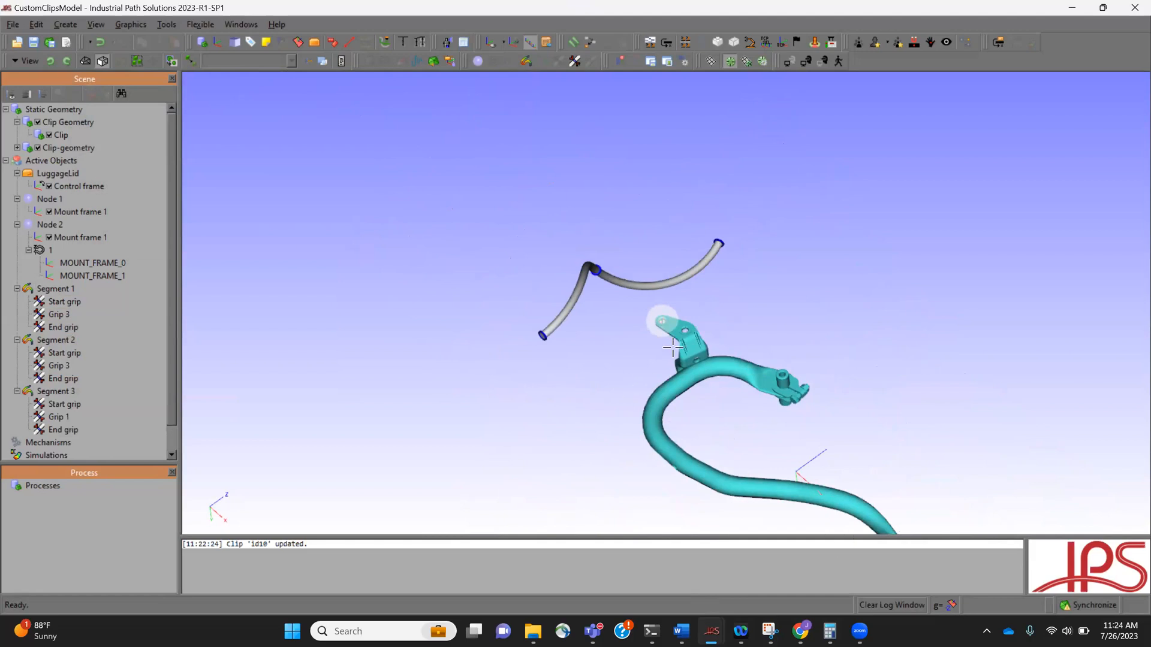
{"action": "scroll", "coordinate": [672, 347], "scroll_direction": "up", "scroll_amount": 4}
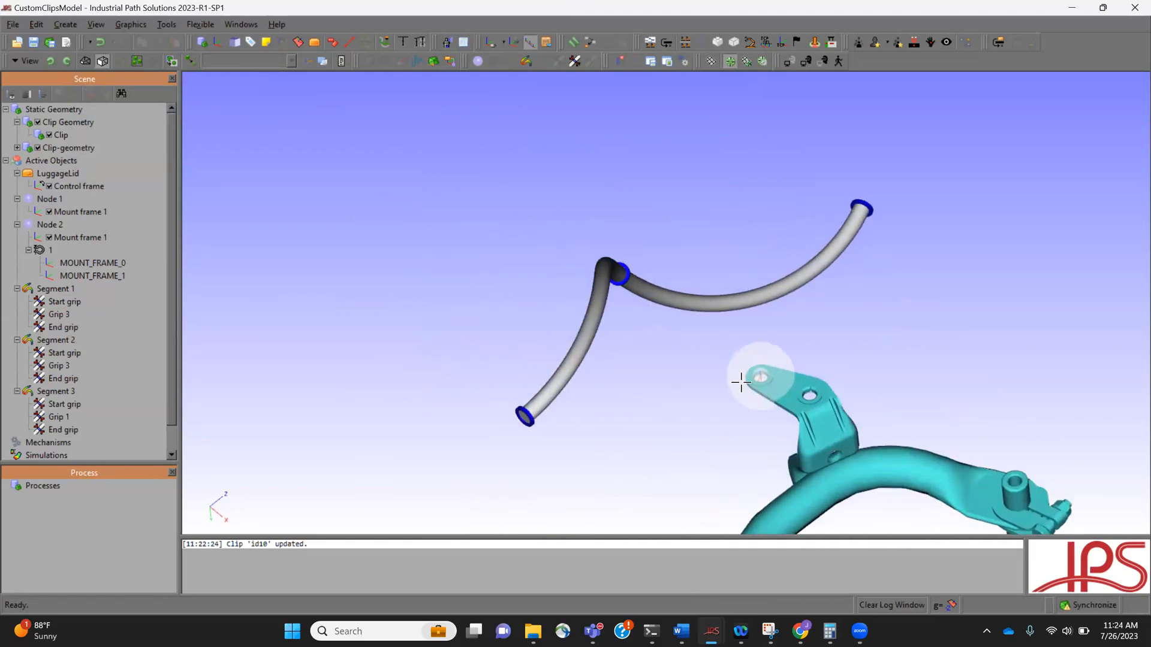
{"action": "left_click", "coordinate": [781, 395]}
{"action": "scroll", "coordinate": [775, 412], "scroll_direction": "up", "scroll_amount": 3}
{"action": "scroll", "coordinate": [706, 388], "scroll_direction": "down", "scroll_amount": 3}
{"action": "mouse_move", "coordinate": [653, 402]}
{"action": "middle_mouse_down"}
{"action": "mouse_move", "coordinate": [614, 431]}
{"action": "mouse_move", "coordinate": [662, 386]}
{"action": "middle_mouse_up"}
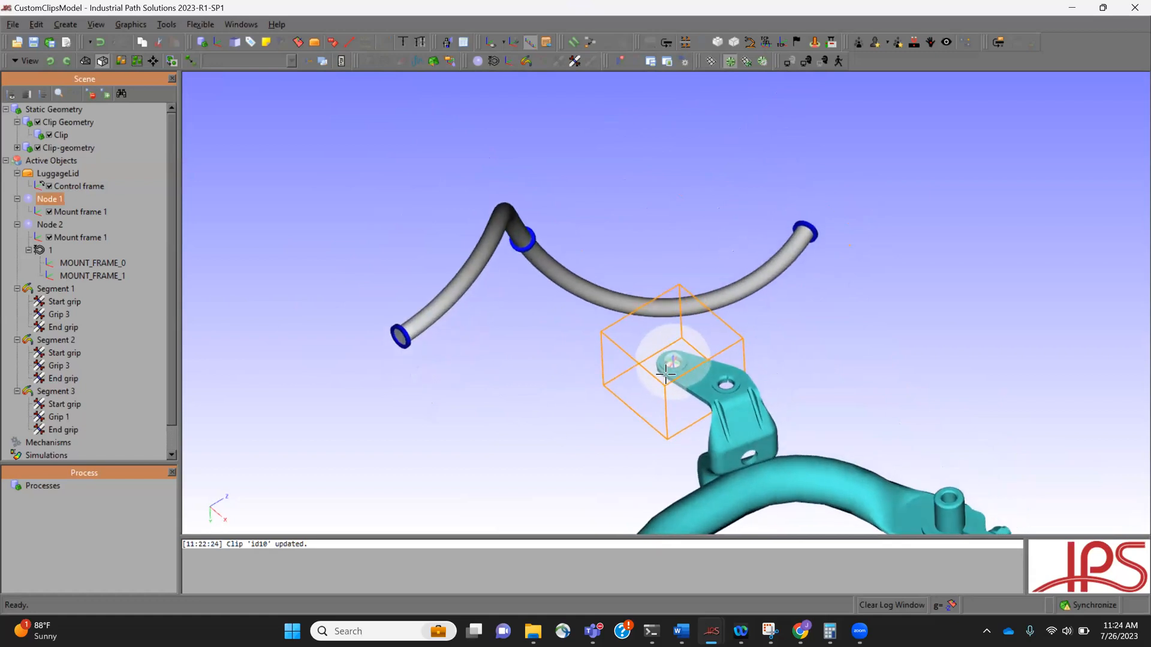
Insert Clip 1, the hose clip with offset, from the clip database with Node 1 as mount target
{"action": "right_click", "coordinate": [51, 203]}
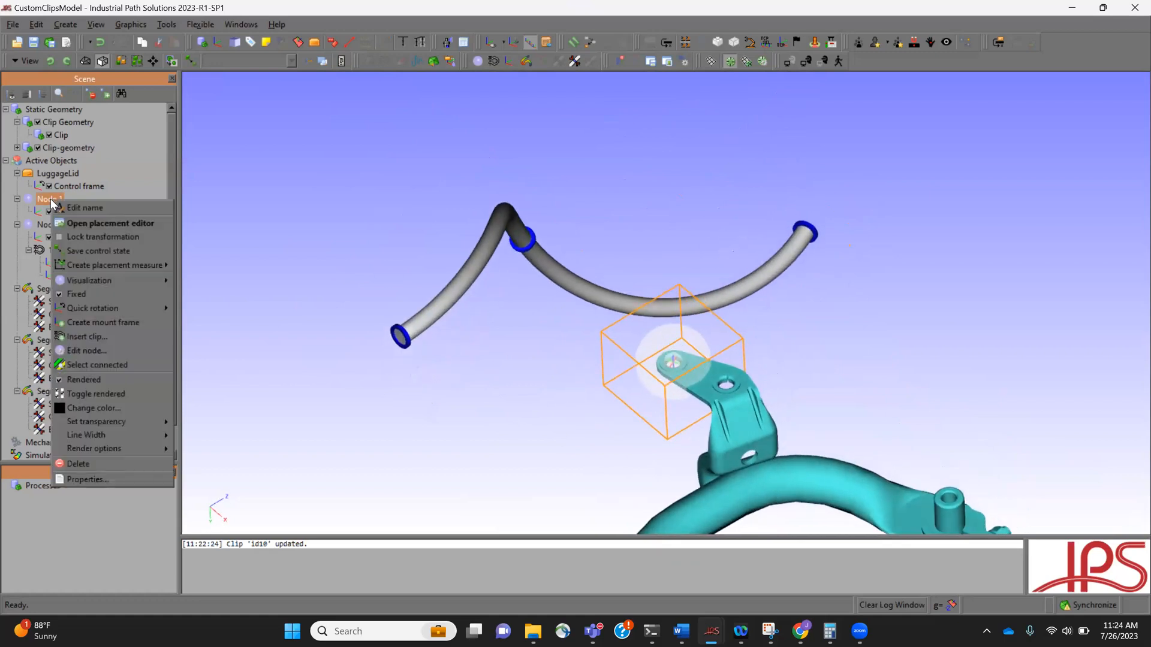
{"action": "left_click", "coordinate": [89, 337]}
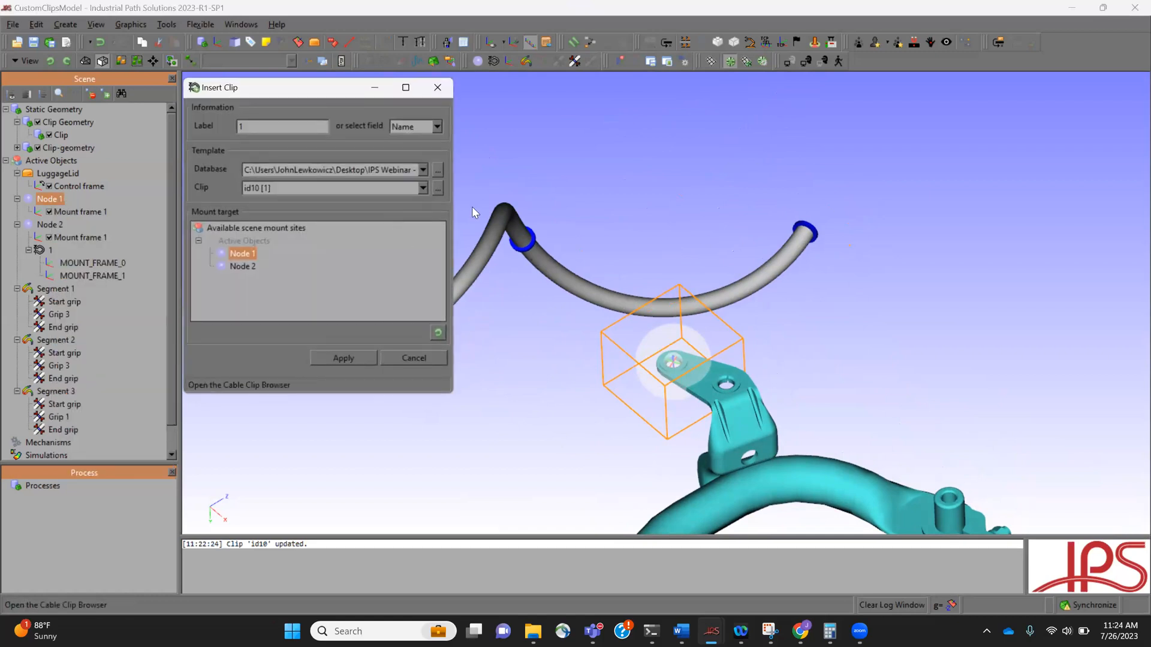
{"action": "left_click", "coordinate": [434, 187]}
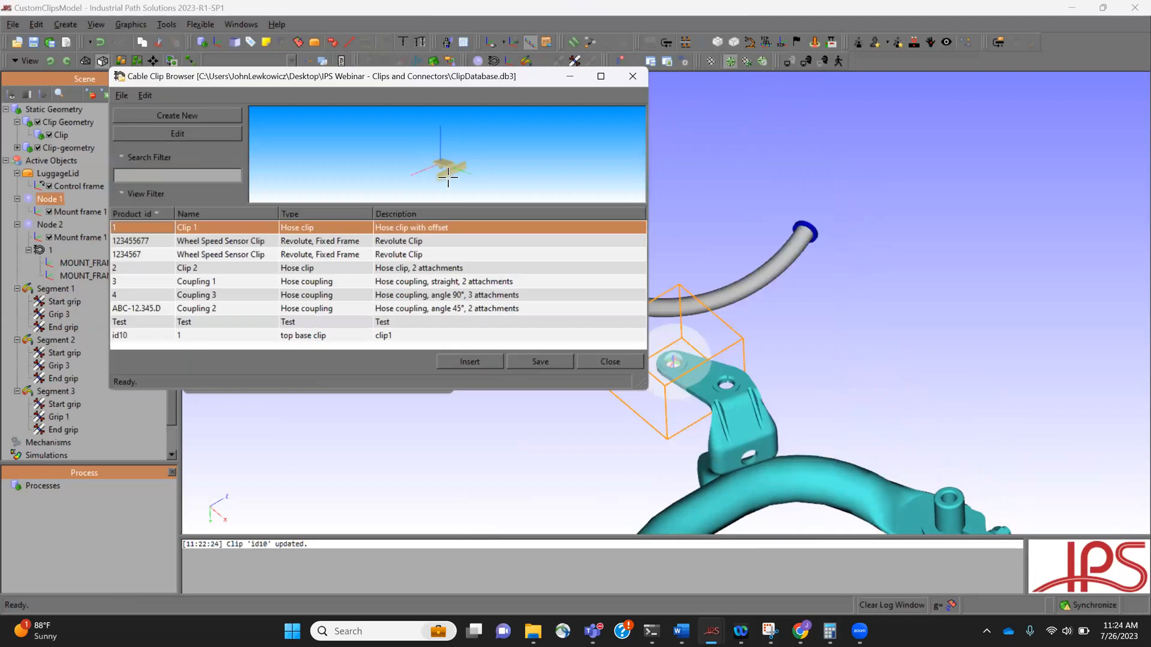
{"action": "scroll", "coordinate": [447, 177], "scroll_direction": "up", "scroll_amount": 5}
{"action": "middle_click_drag", "start_coordinate": [447, 178], "coordinate": [484, 146]}
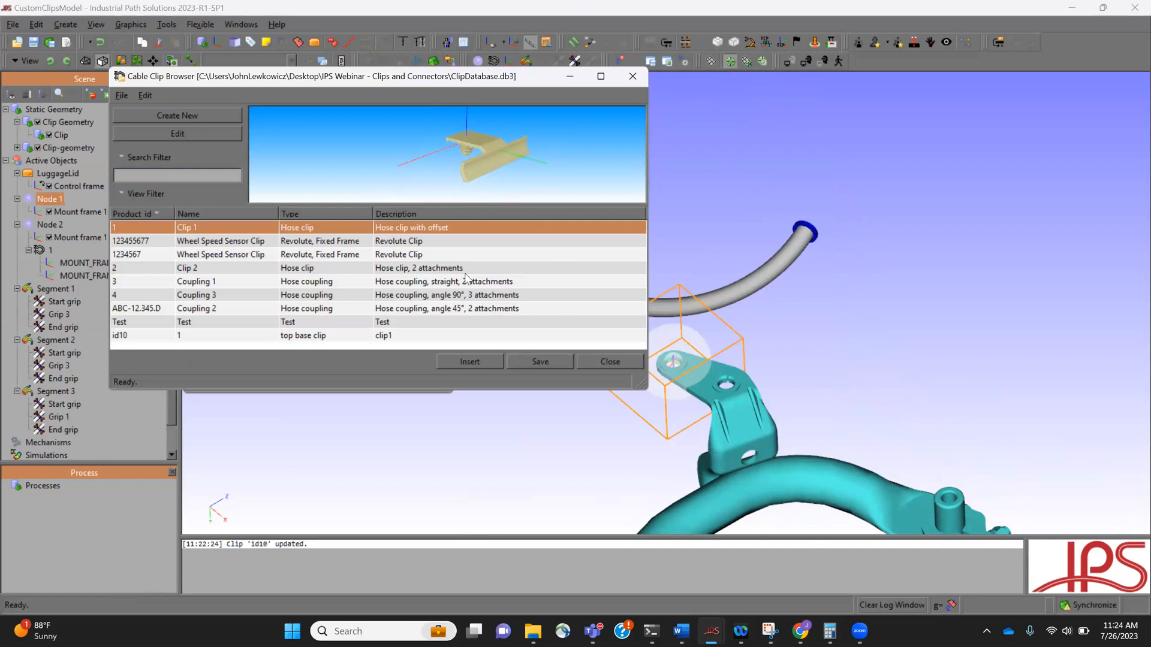
{"action": "left_click", "coordinate": [469, 362]}
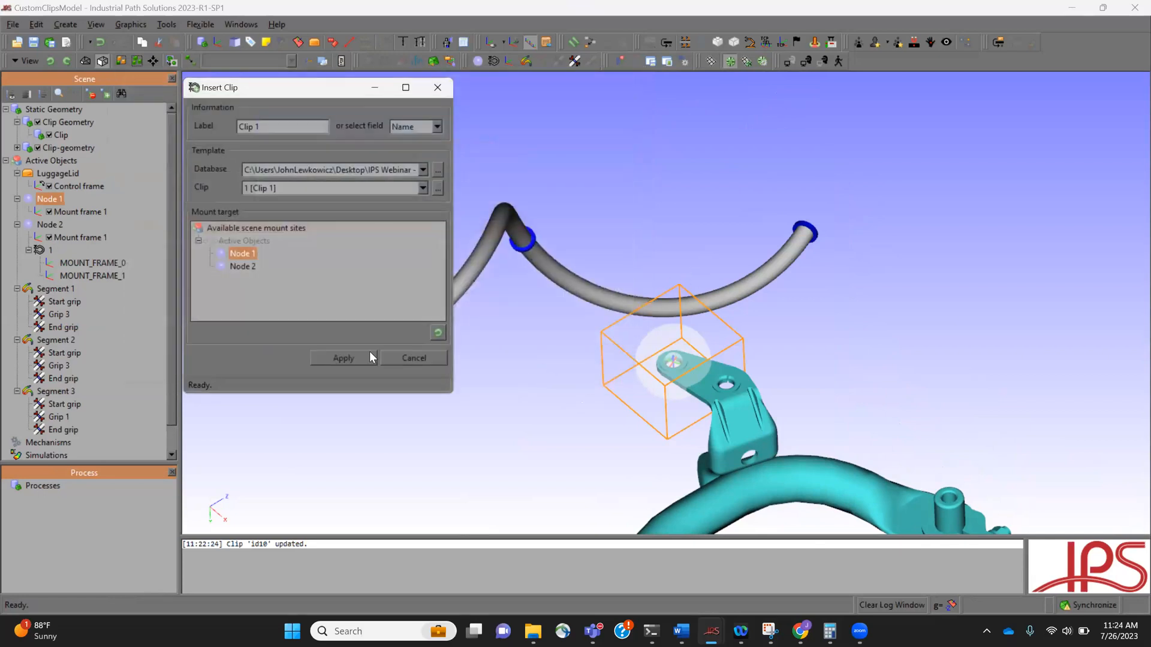
{"action": "left_click", "coordinate": [340, 358]}
{"action": "middle_click_drag", "start_coordinate": [622, 391], "coordinate": [685, 326]}
{"action": "scroll", "coordinate": [661, 347], "scroll_direction": "up", "scroll_amount": 3}
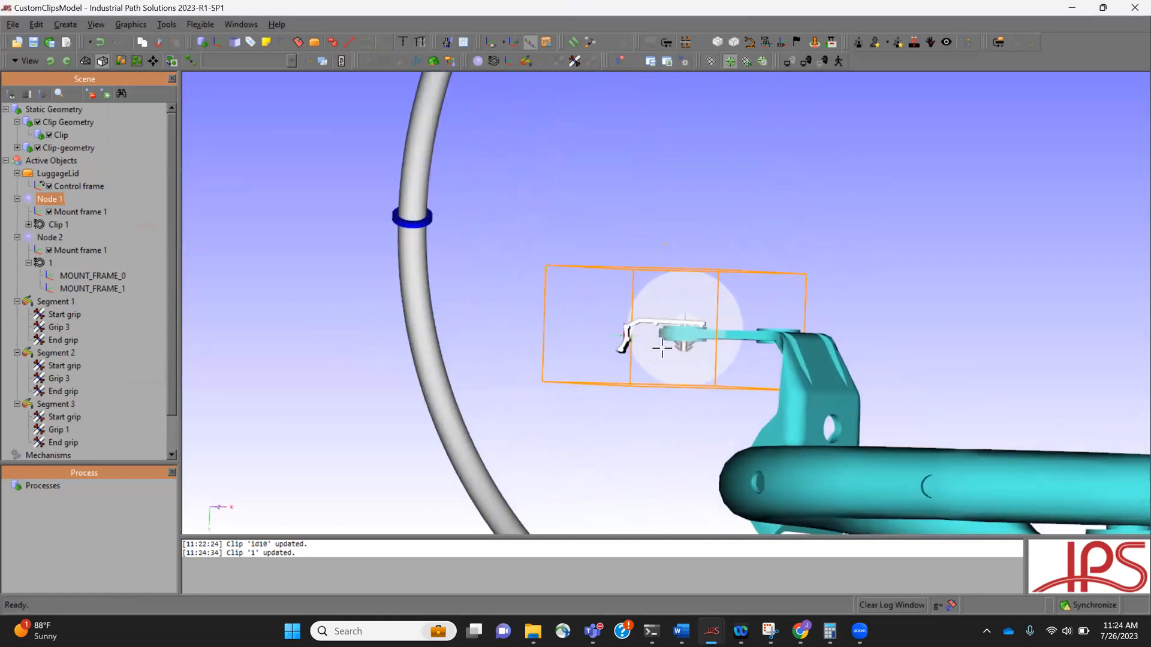
{"action": "scroll", "coordinate": [661, 347], "scroll_direction": "up", "scroll_amount": 3}
{"action": "left_click", "coordinate": [573, 223]}
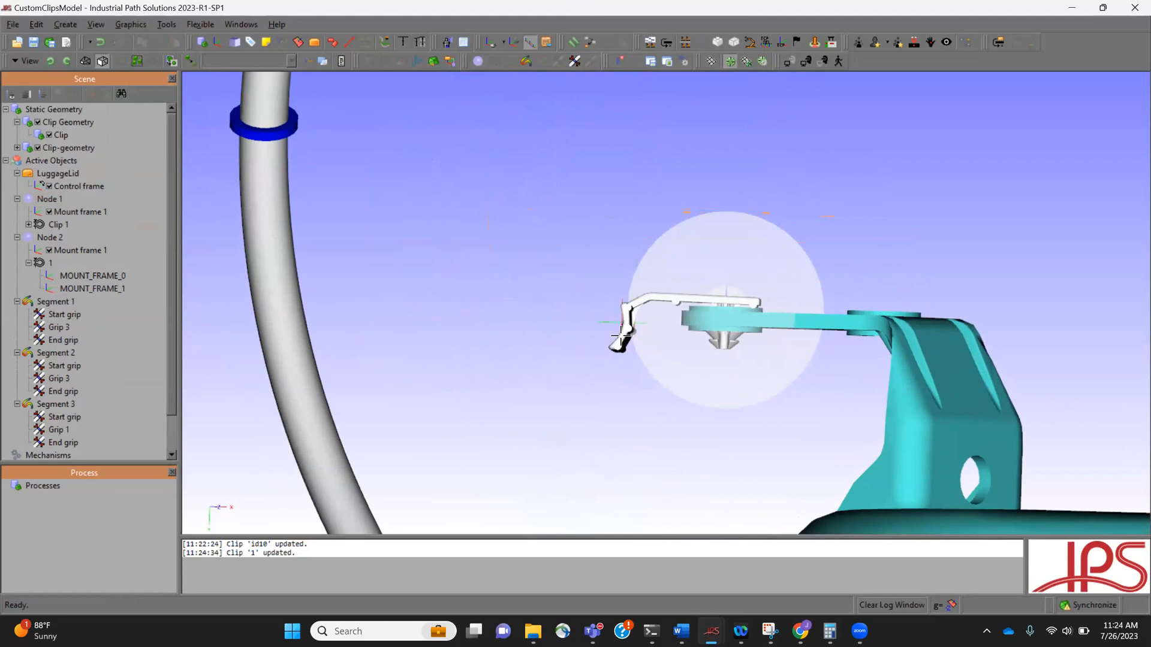
Attach Segment 3's Grip 1 to Clip 1's mount_frame with fixed longitudinal clamping and fixed-frame rotation
{"action": "middle_click_drag", "start_coordinate": [629, 333], "coordinate": [632, 310]}
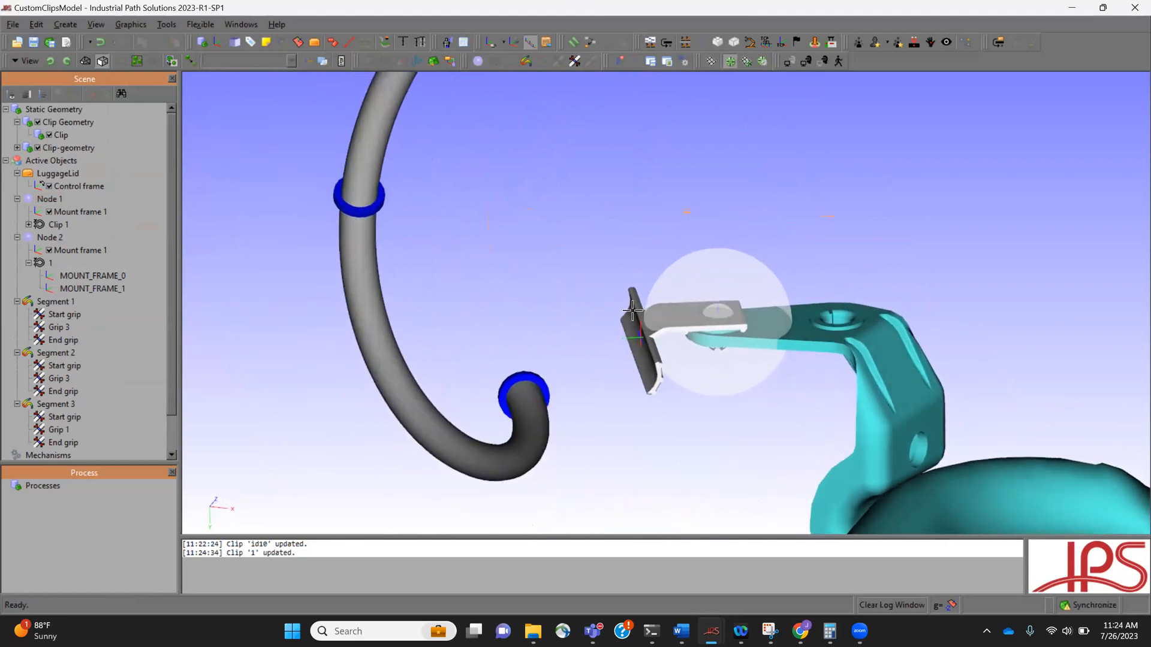
{"action": "middle_click_drag", "start_coordinate": [645, 363], "coordinate": [613, 244]}
{"action": "left_click", "coordinate": [52, 402]}
{"action": "scroll", "coordinate": [55, 399], "scroll_direction": "down", "scroll_amount": 2}
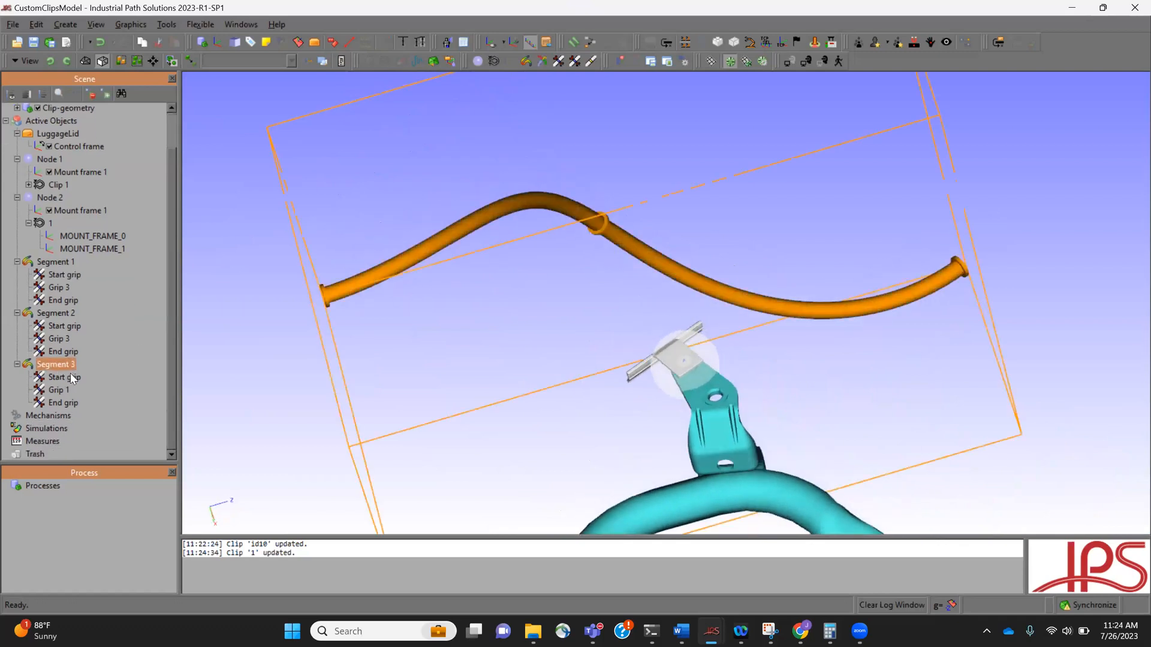
{"action": "left_click", "coordinate": [62, 389]}
{"action": "left_click", "coordinate": [29, 185]}
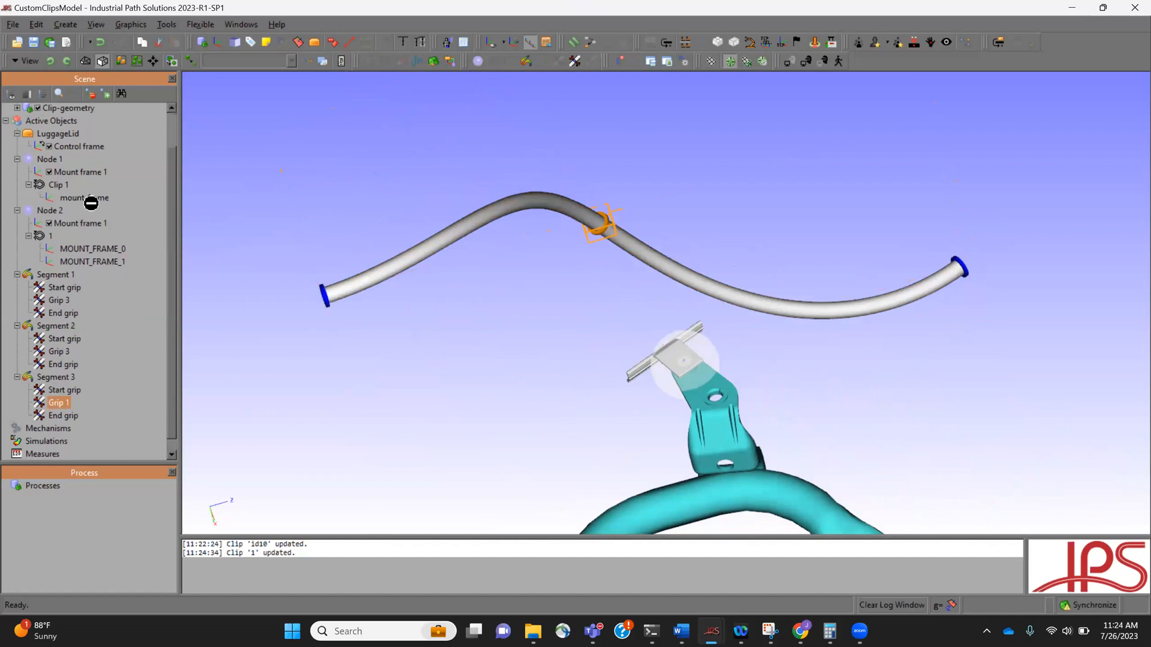
{"action": "left_click_drag", "start_coordinate": [86, 199], "coordinate": [84, 197]}
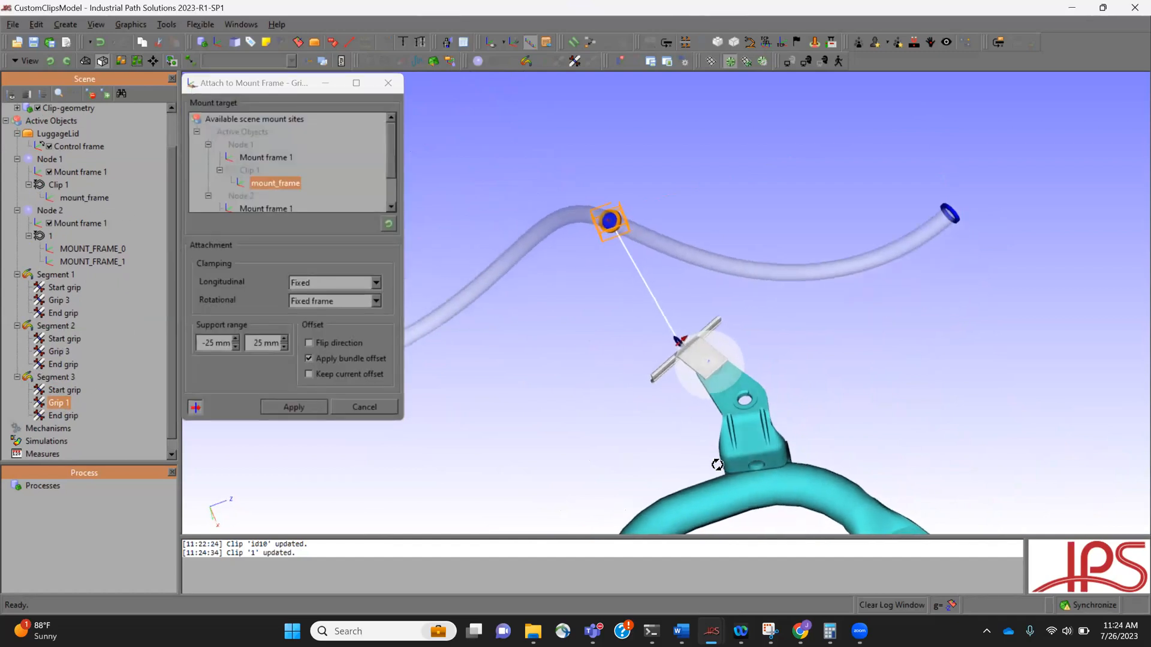
{"action": "left_click_drag", "start_coordinate": [599, 467], "coordinate": [676, 292]}
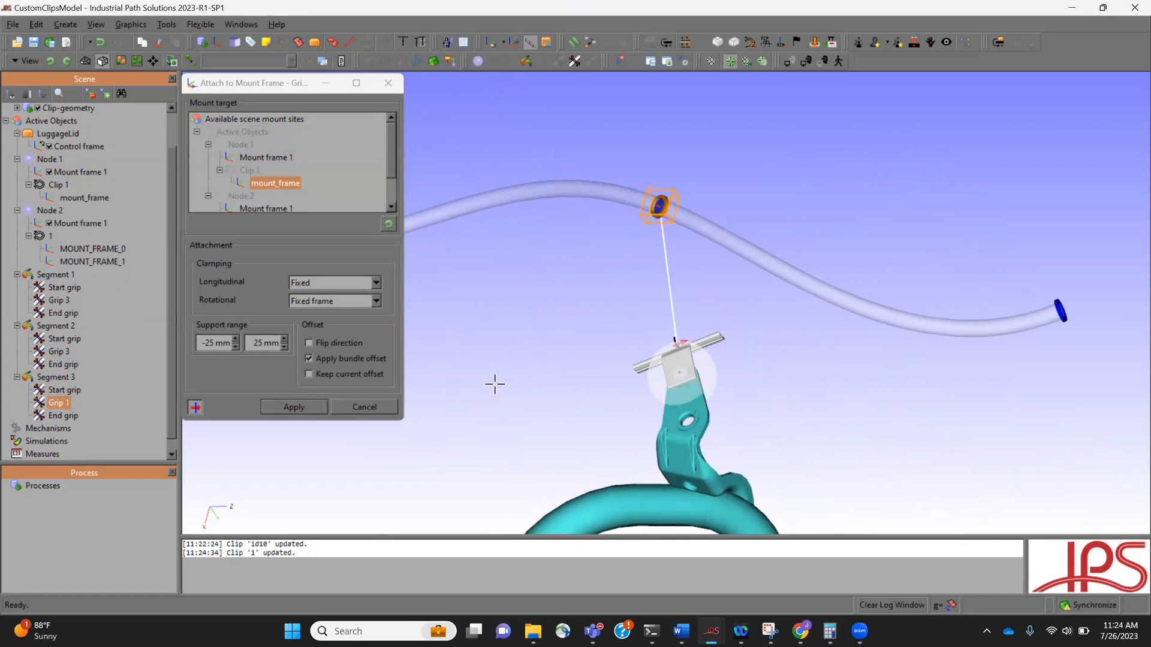
{"action": "left_click", "coordinate": [295, 405]}
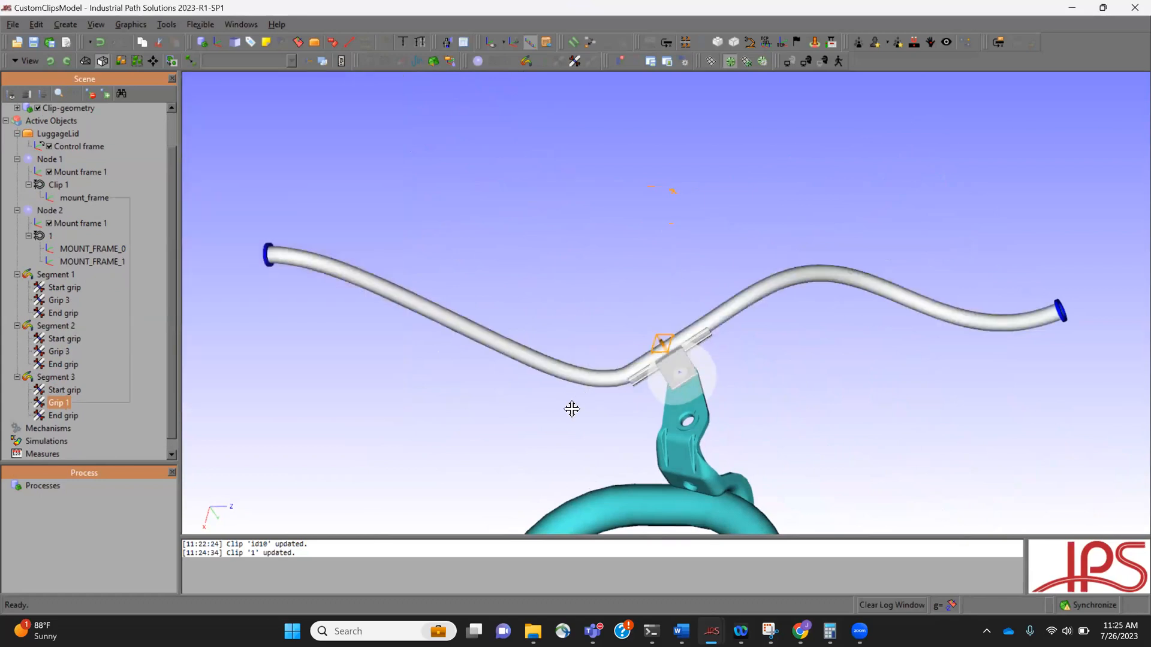
Move Segment 3's start grip closer to the clip
{"action": "left_click", "coordinate": [388, 271]}
{"action": "left_click_drag", "start_coordinate": [438, 258], "coordinate": [510, 343]}
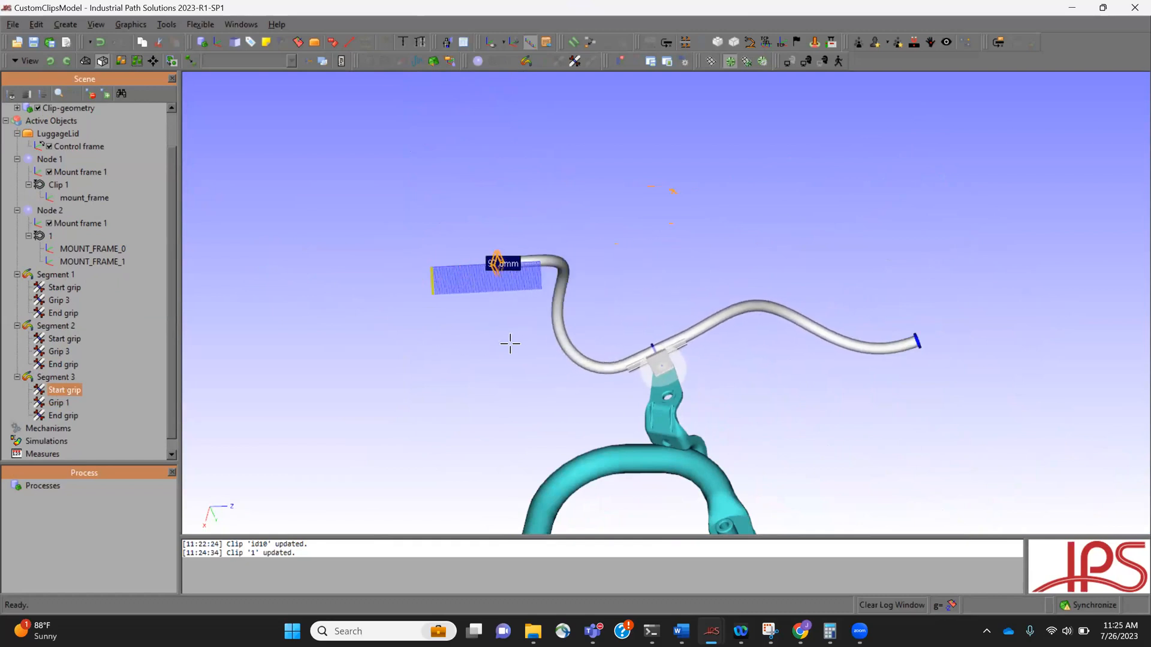
{"action": "middle_click_drag", "start_coordinate": [699, 424], "coordinate": [658, 289]}
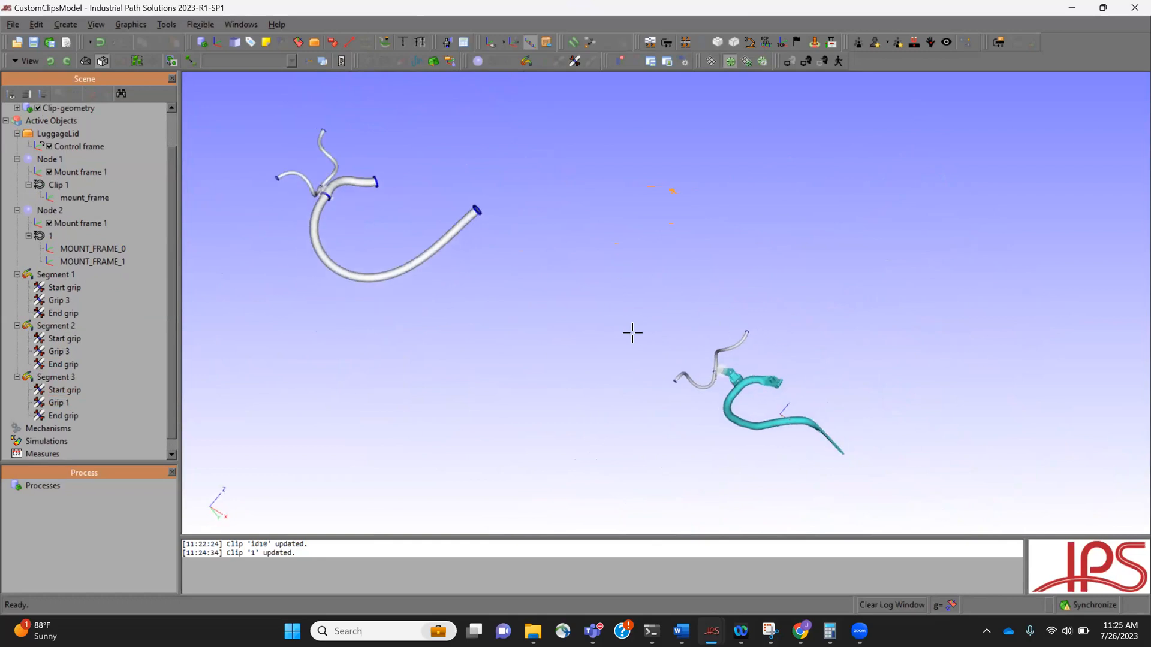
Review both clipped cable assemblies and switch to the BrakeHoseChassis Demo - Without Clip window
{"action": "middle_click_drag", "start_coordinate": [649, 337], "coordinate": [736, 356]}
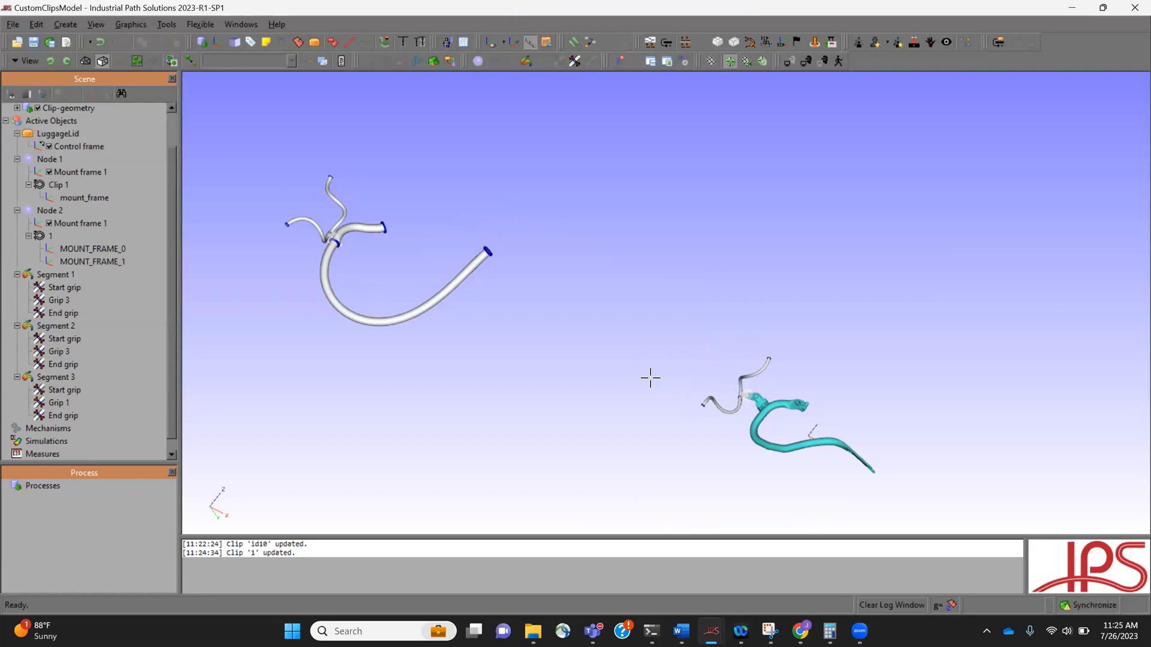
{"action": "middle_click_drag", "start_coordinate": [625, 365], "coordinate": [684, 350]}
{"action": "mouse_move", "coordinate": [714, 630]}
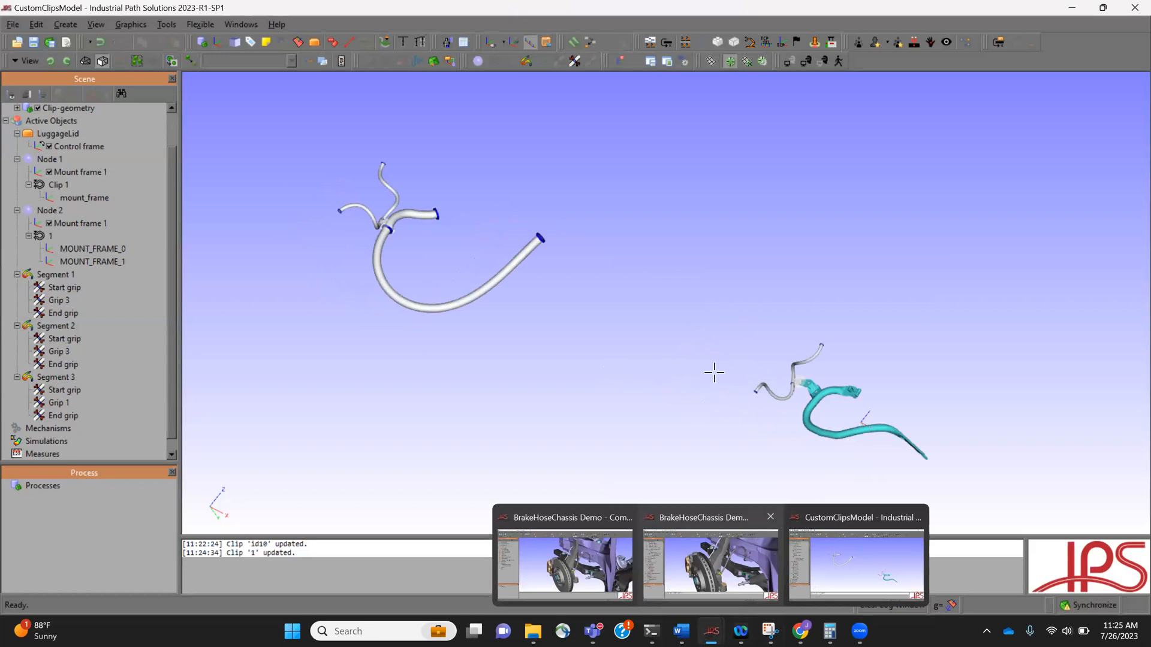
{"action": "left_click", "coordinate": [691, 553]}
{"action": "middle_click_drag", "start_coordinate": [712, 423], "coordinate": [749, 383]}
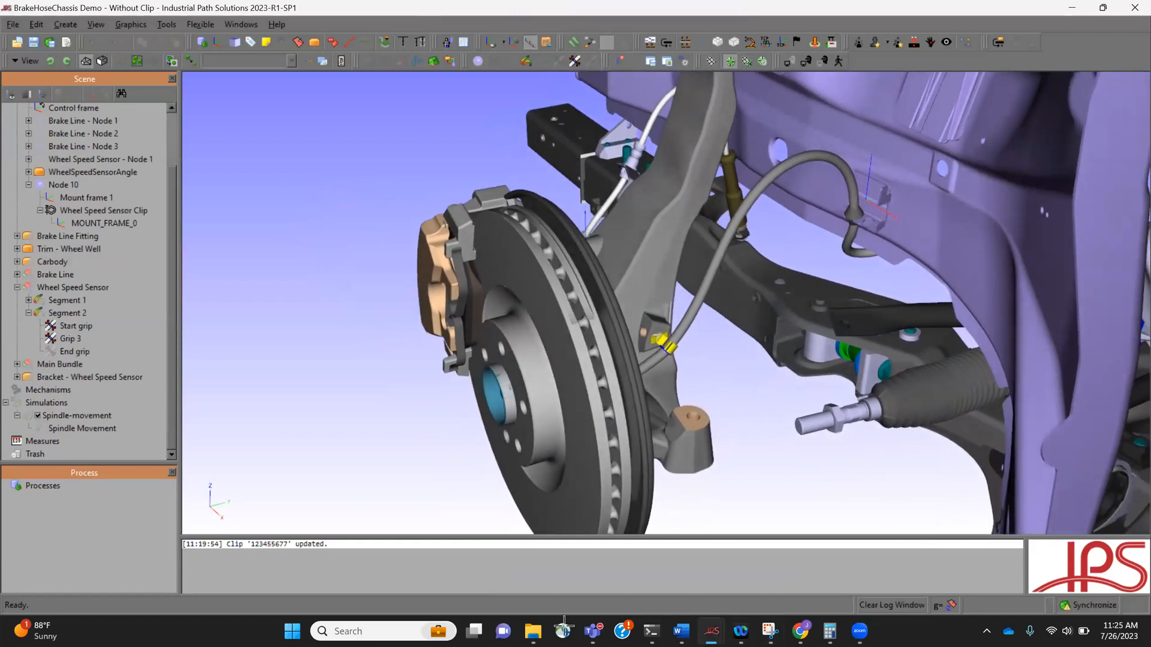
Check the ClipDatabase.db3 file in the IPS Webinar - Clips and Connectors folder in File Explorer, and close the folder
{"action": "mouse_move", "coordinate": [532, 629]}
{"action": "left_click", "coordinate": [603, 554]}
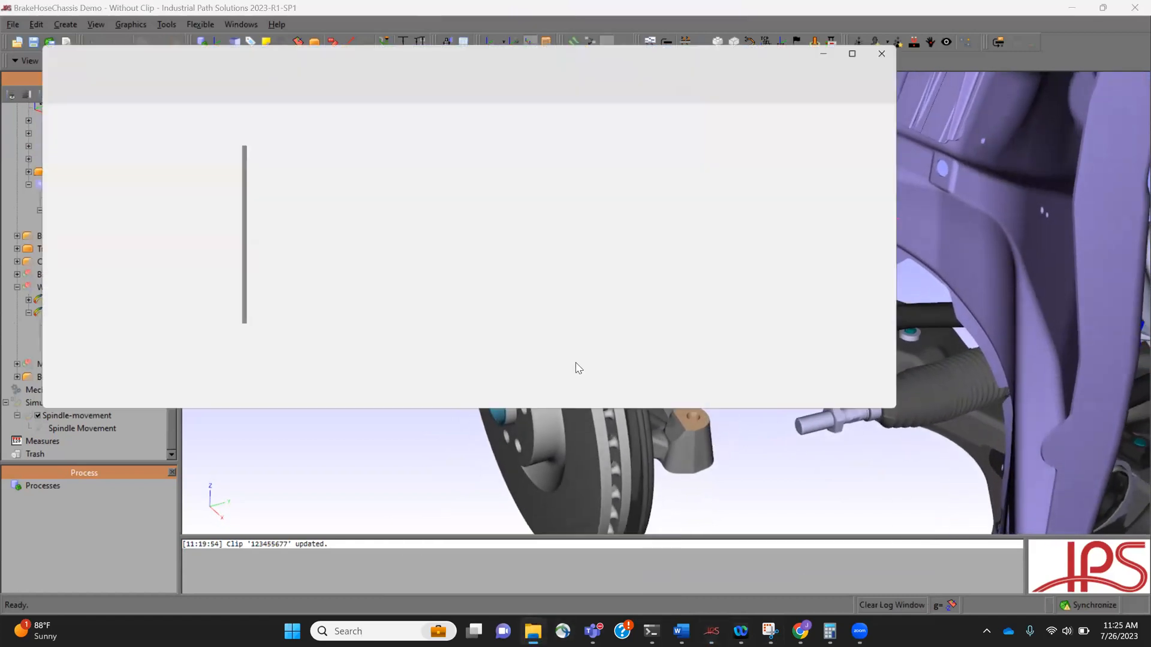
{"action": "left_click_drag", "start_coordinate": [356, 24], "coordinate": [413, 57]}
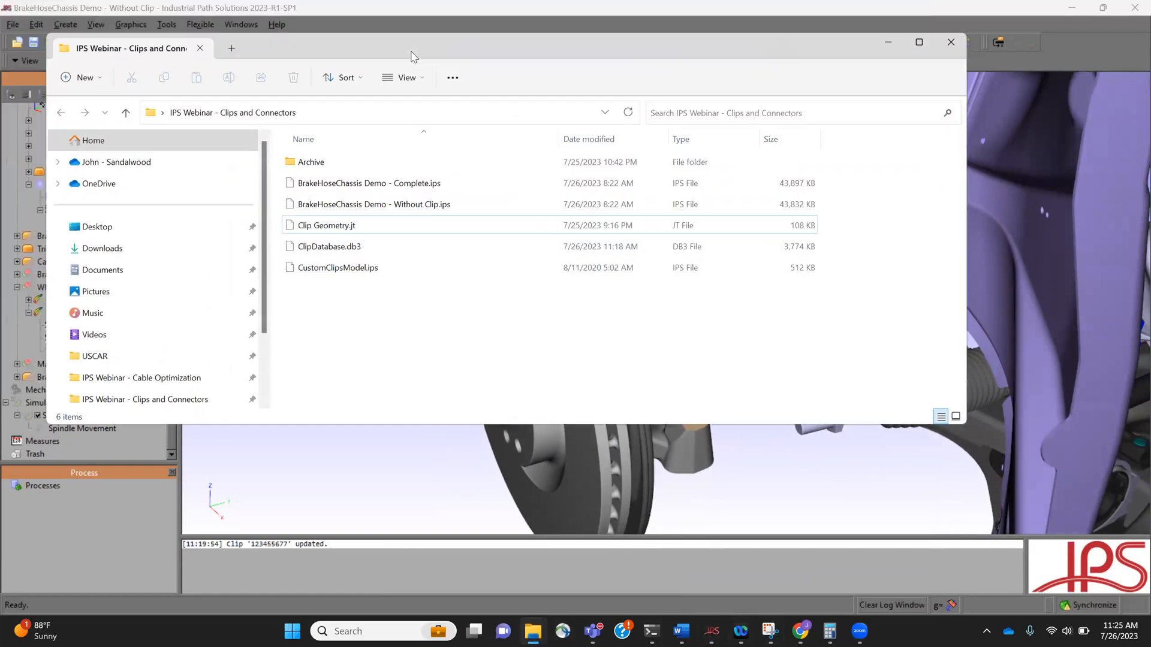
{"action": "left_click", "coordinate": [586, 286]}
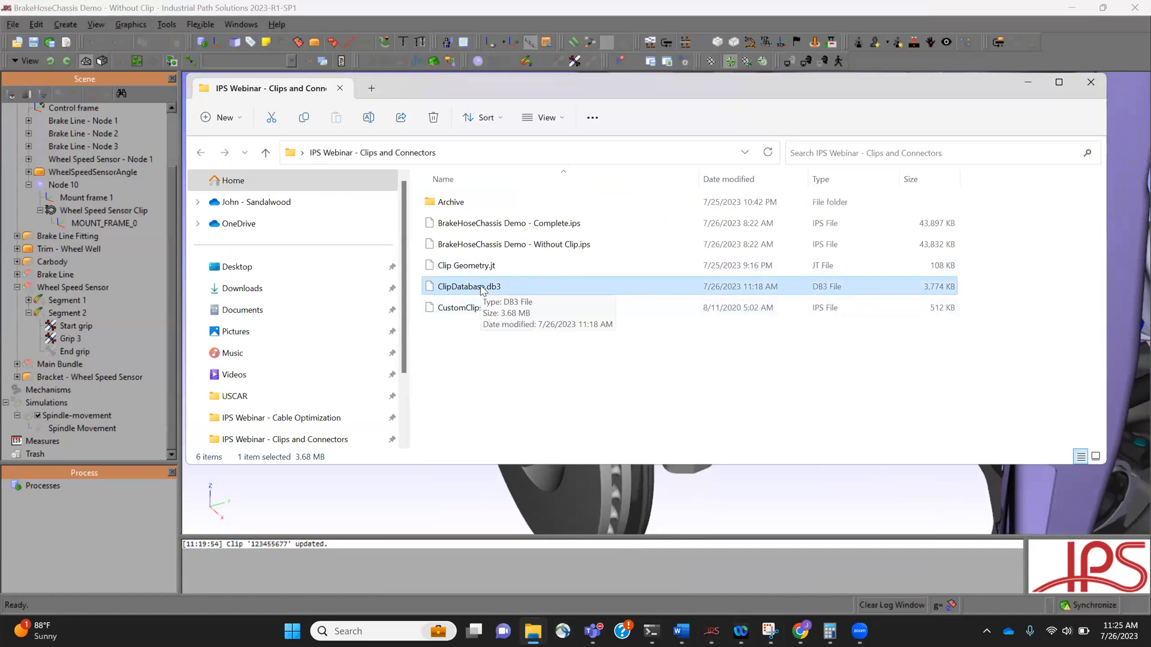
{"action": "left_click", "coordinate": [1091, 82]}
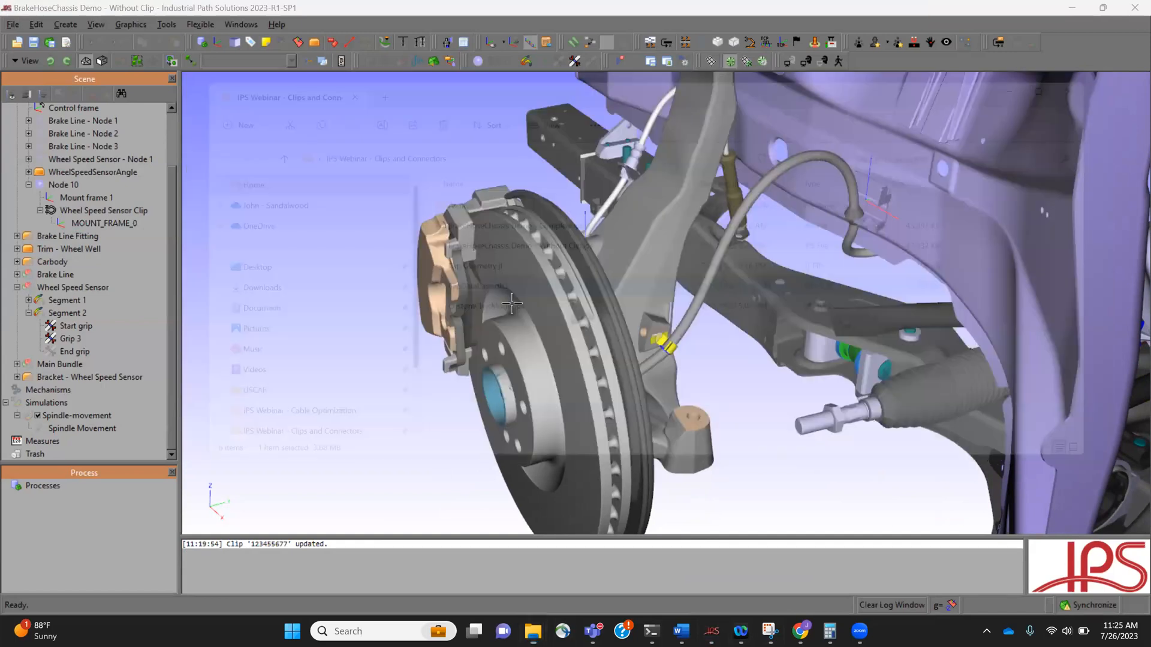
Collapse the scene tree's assemblies, open clip insertion for Node 10 and choose ClipDatabase.db3 as the database
{"action": "middle_click_drag", "start_coordinate": [396, 214], "coordinate": [372, 206]}
{"action": "scroll", "coordinate": [24, 183], "scroll_direction": "up", "scroll_amount": 2}
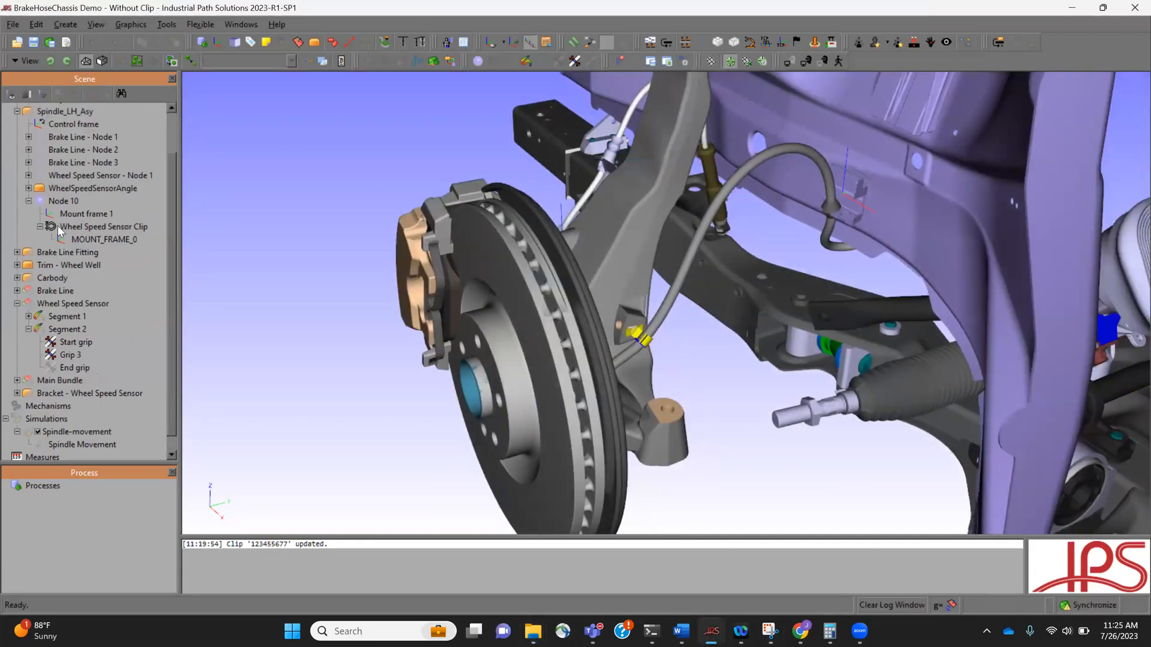
{"action": "left_click", "coordinate": [18, 160]}
{"action": "left_click", "coordinate": [18, 224]}
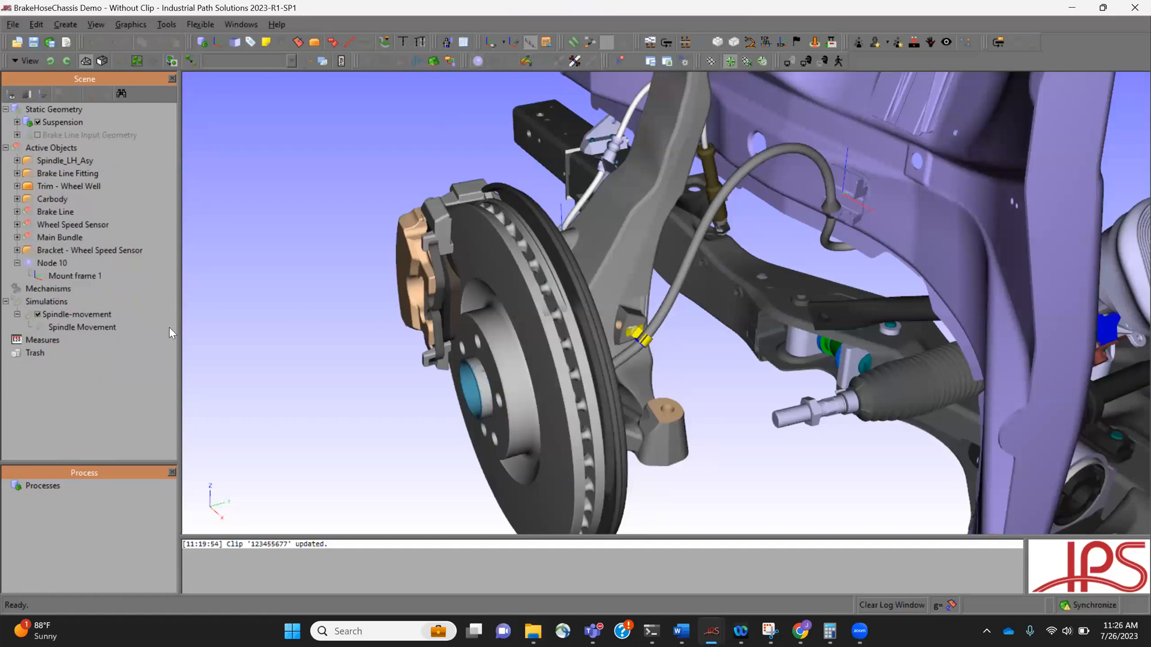
{"action": "right_click", "coordinate": [53, 264]}
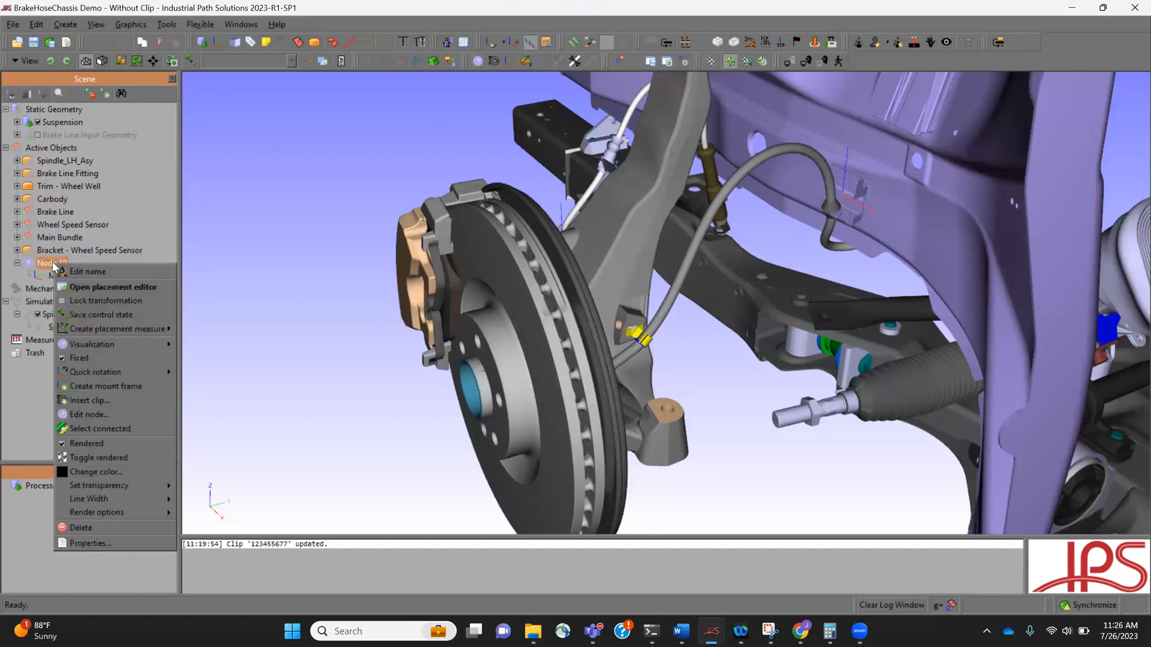
{"action": "left_click", "coordinate": [127, 400]}
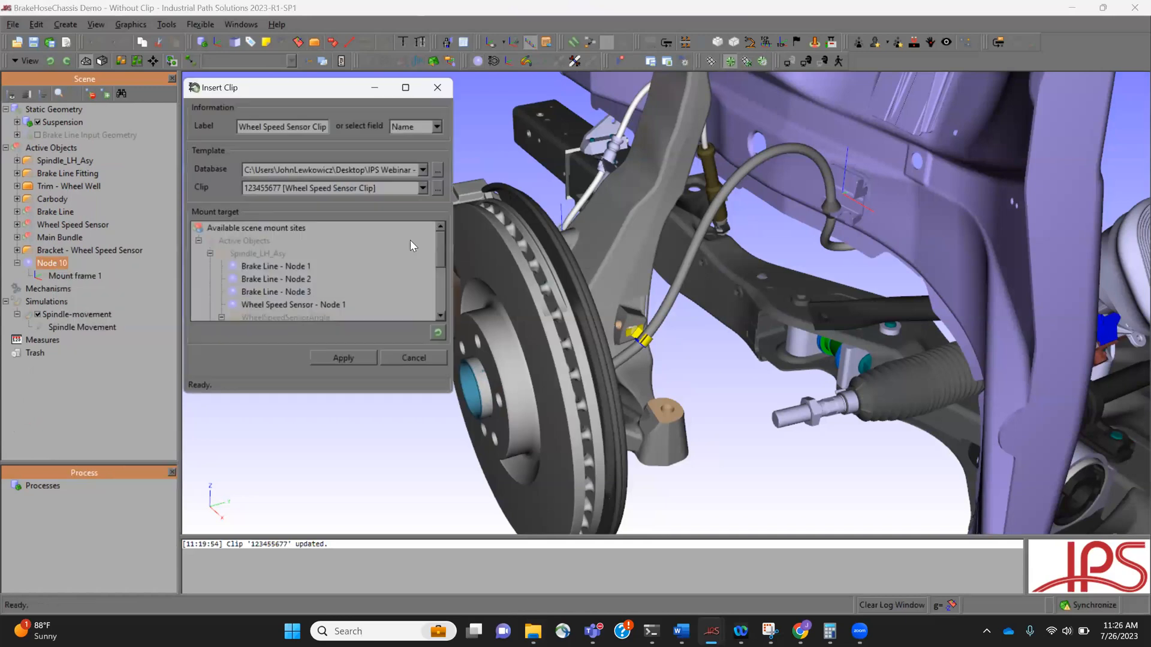
{"action": "left_click", "coordinate": [421, 172]}
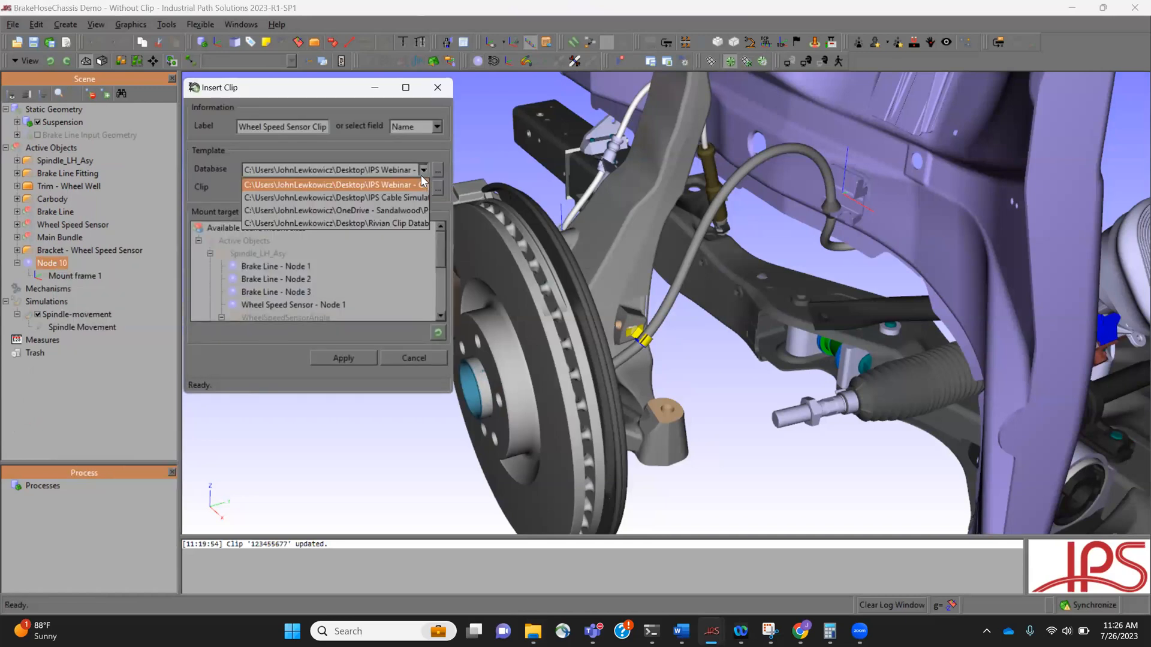
{"action": "left_click", "coordinate": [387, 186]}
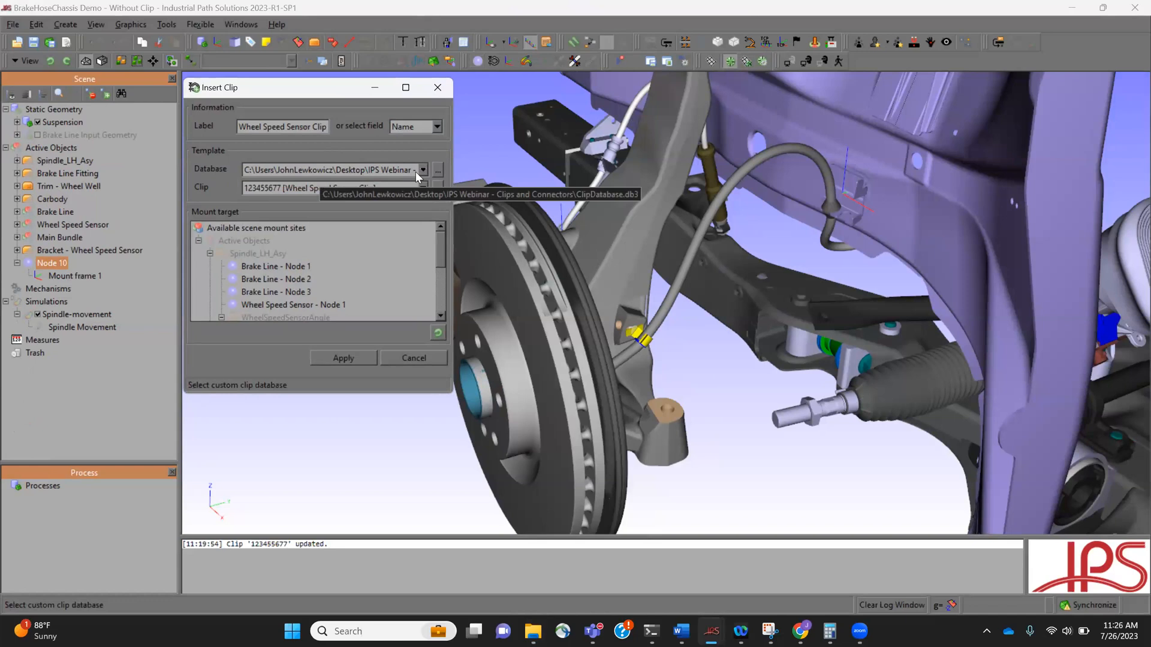
Examine several clips and their previews in the Cable Clip Browser, and cancel the clip insertion
{"action": "left_click", "coordinate": [533, 631]}
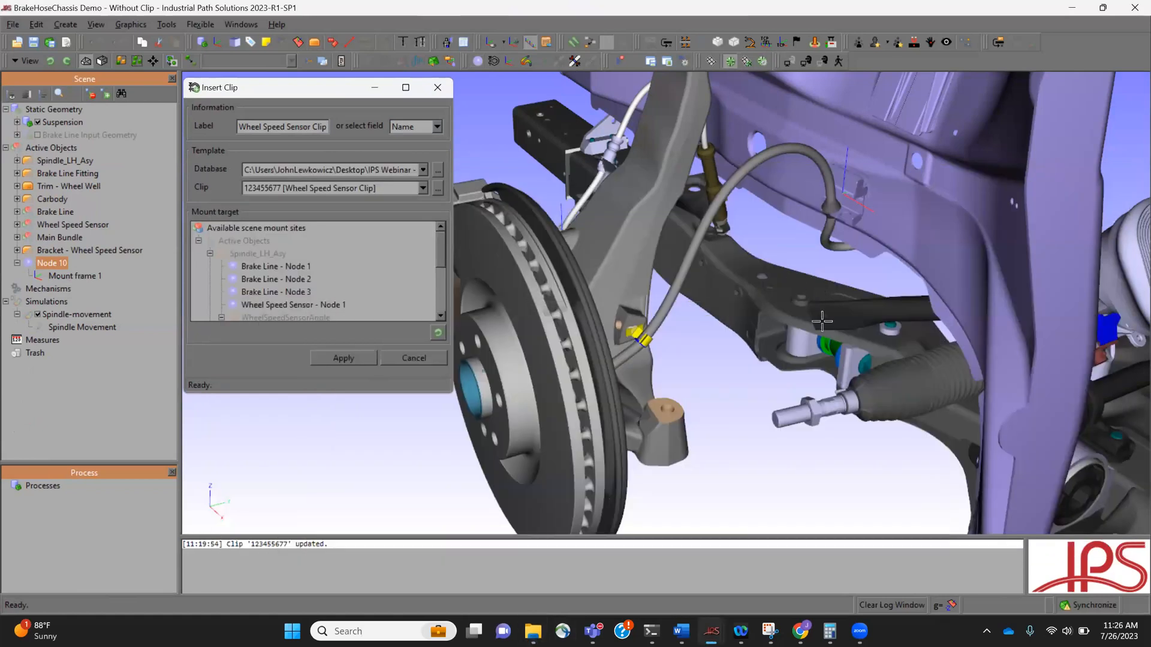
{"action": "left_click_drag", "start_coordinate": [748, 464], "coordinate": [800, 444]}
{"action": "left_click", "coordinate": [437, 187]}
{"action": "left_click", "coordinate": [649, 201]}
{"action": "left_click", "coordinate": [647, 215]}
{"action": "left_click", "coordinate": [654, 229]}
{"action": "left_click", "coordinate": [656, 242]}
{"action": "left_click_drag", "start_coordinate": [881, 112], "coordinate": [902, 117]}
{"action": "left_click_drag", "start_coordinate": [876, 168], "coordinate": [879, 224]}
{"action": "left_click_drag", "start_coordinate": [899, 184], "coordinate": [921, 174]}
{"action": "left_click", "coordinate": [1067, 37]}
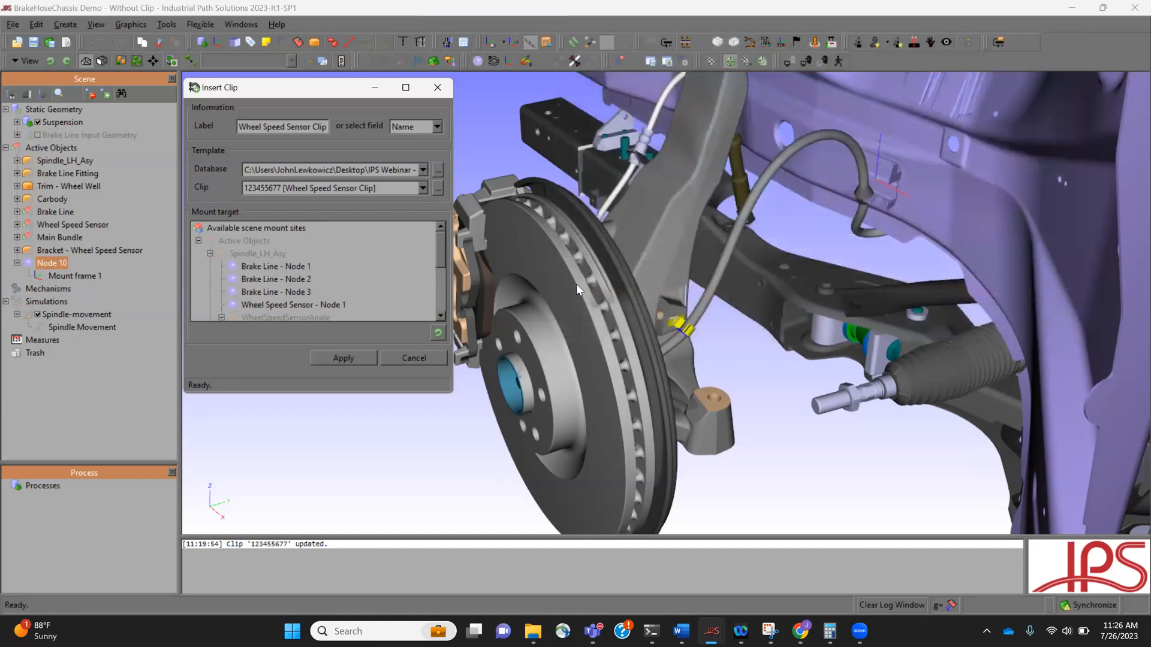
{"action": "left_click", "coordinate": [418, 358]}
{"action": "left_click_drag", "start_coordinate": [689, 384], "coordinate": [737, 298]}
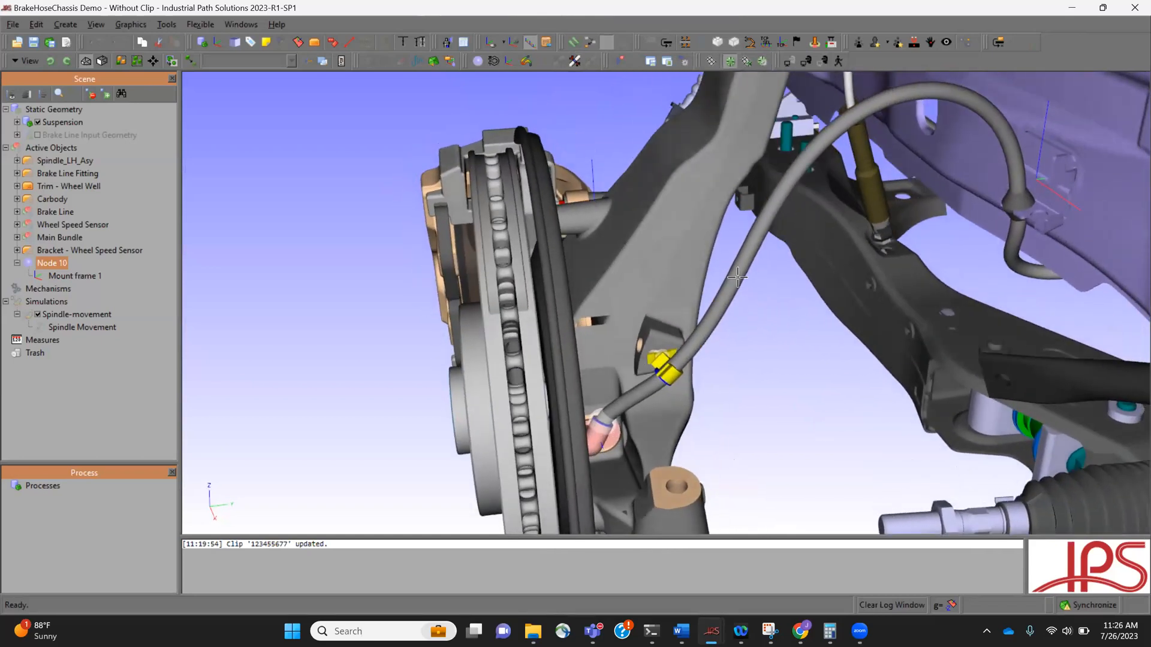
Set the visualization of the clipped Wheel Speed Sensor cable to Bending radius and clear the selection
{"action": "right_click", "coordinate": [738, 280]}
{"action": "mouse_move", "coordinate": [796, 318]}
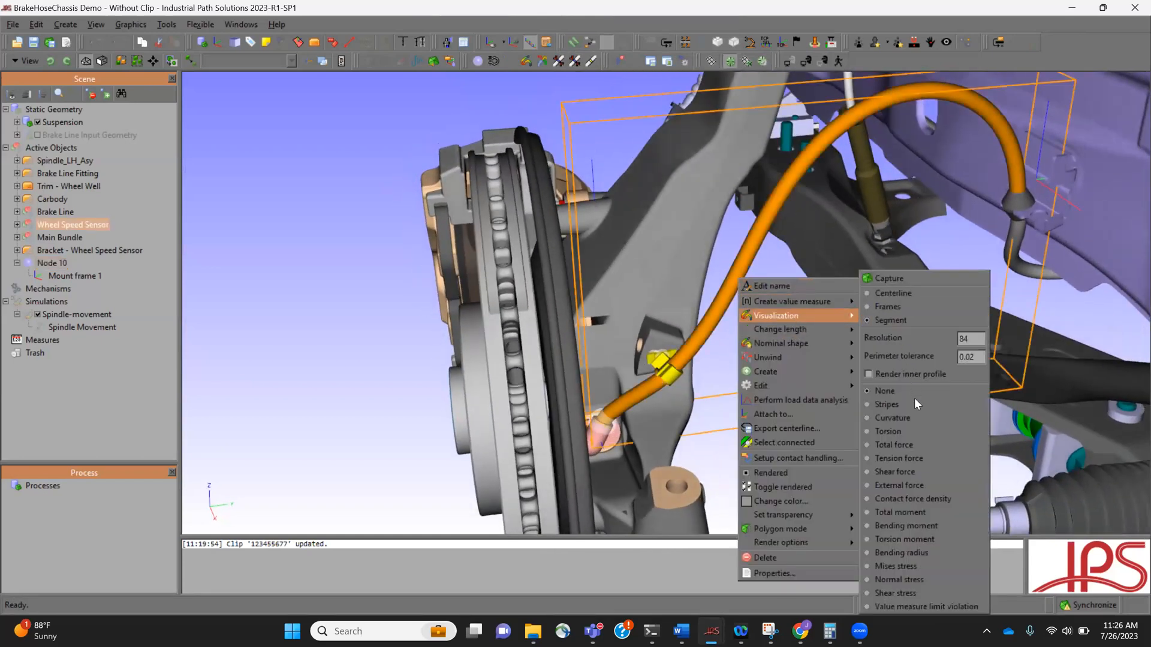
{"action": "left_click", "coordinate": [921, 550]}
{"action": "left_click_drag", "start_coordinate": [771, 360], "coordinate": [683, 372]}
{"action": "left_click", "coordinate": [274, 307]}
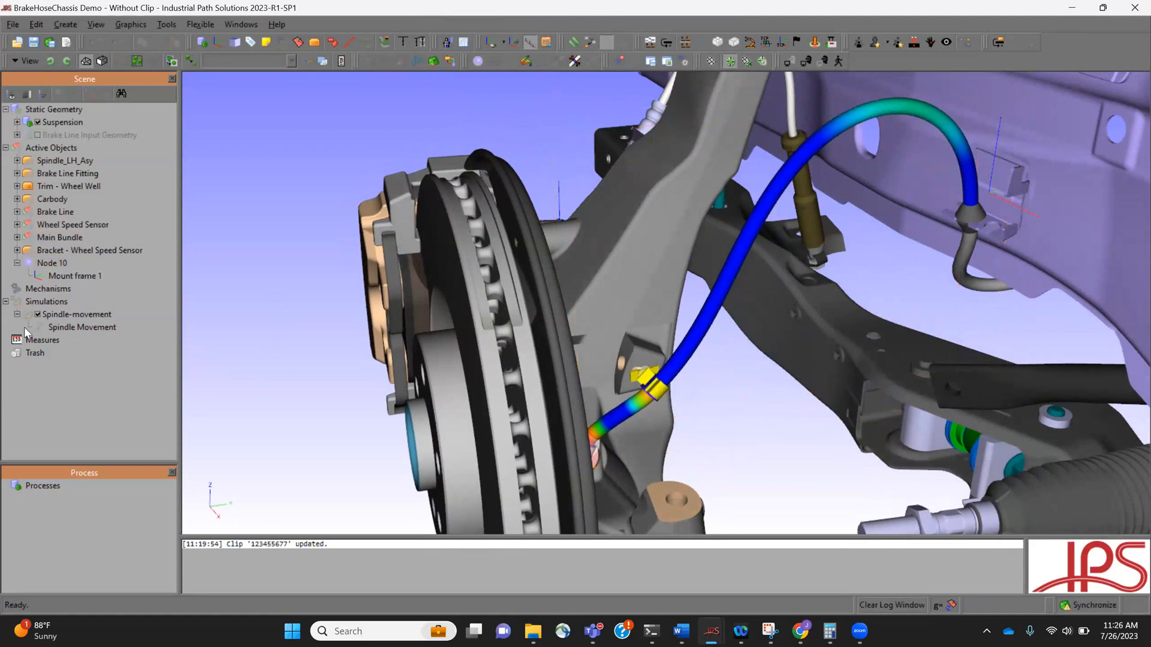
Play the Spindle Movement motion and examine the cable's bending radius colouring around the yellow clip and along the hose
{"action": "double_click", "coordinate": [65, 327]}
{"action": "left_click", "coordinate": [190, 496]}
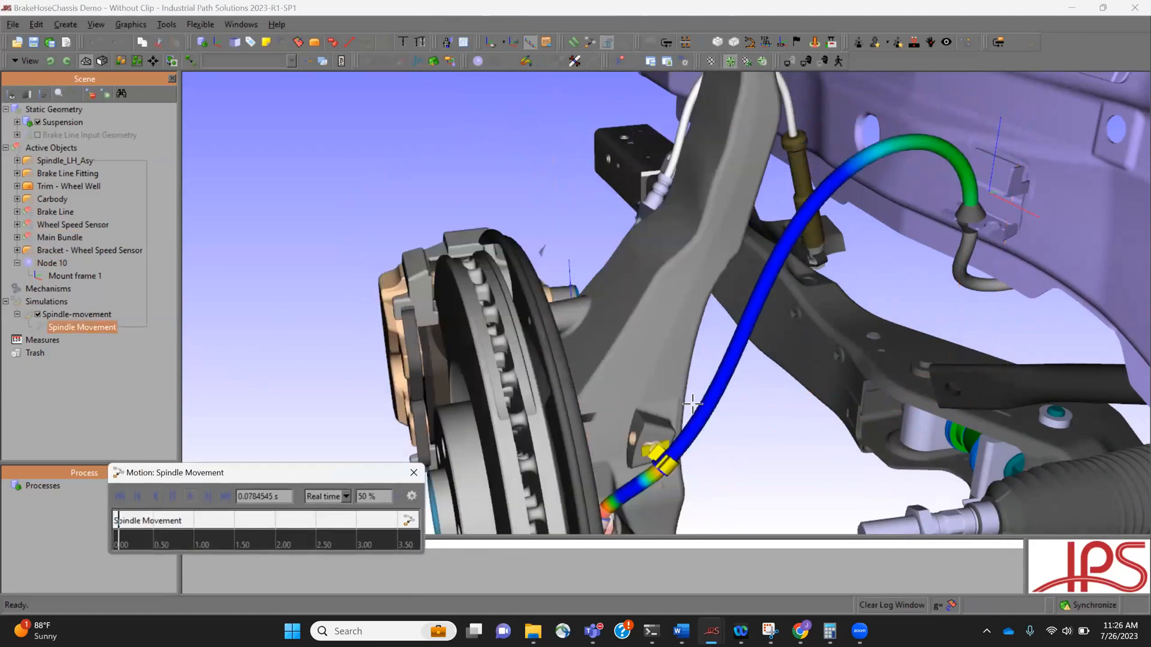
{"action": "scroll", "coordinate": [682, 403], "scroll_direction": "down", "scroll_amount": 3}
{"action": "mouse_move", "coordinate": [695, 400]}
{"action": "left_mouse_down"}
{"action": "mouse_move", "coordinate": [764, 388]}
{"action": "mouse_move", "coordinate": [681, 398]}
{"action": "left_mouse_up"}
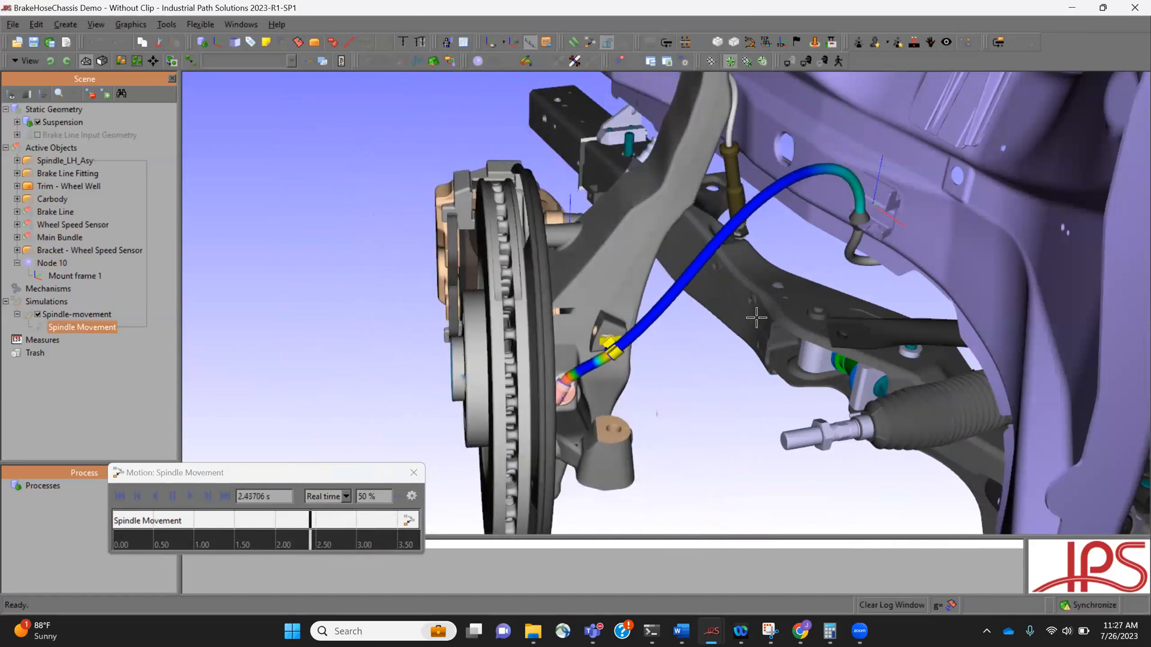
{"action": "left_click_drag", "start_coordinate": [710, 379], "coordinate": [741, 305]}
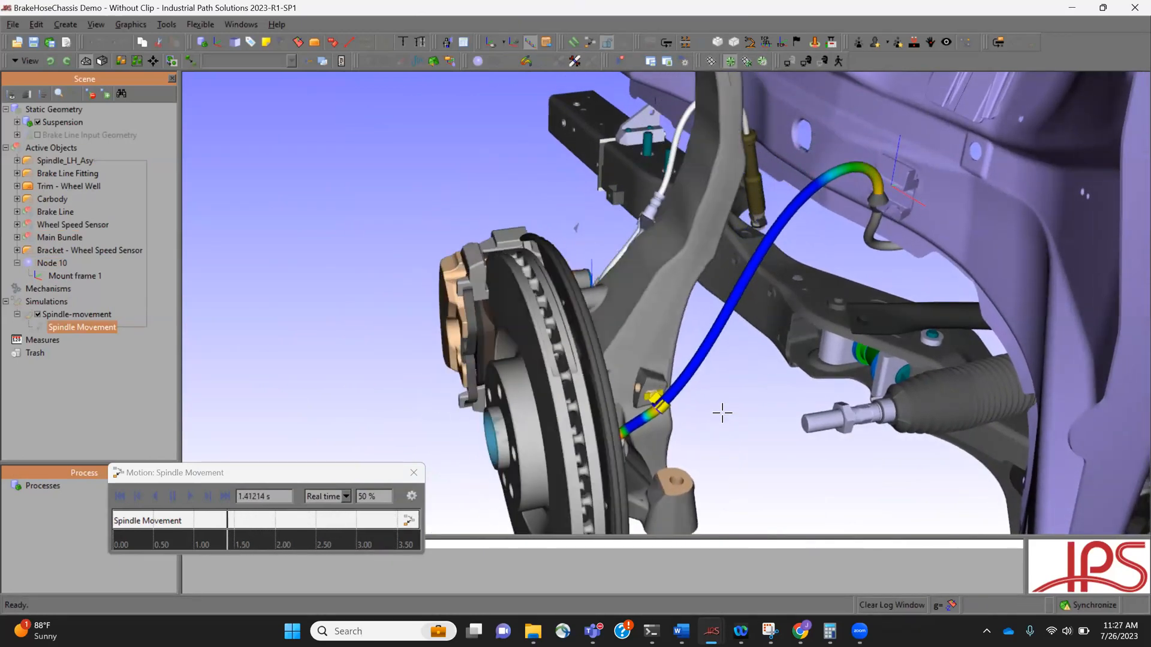
{"action": "left_click_drag", "start_coordinate": [760, 432], "coordinate": [724, 341]}
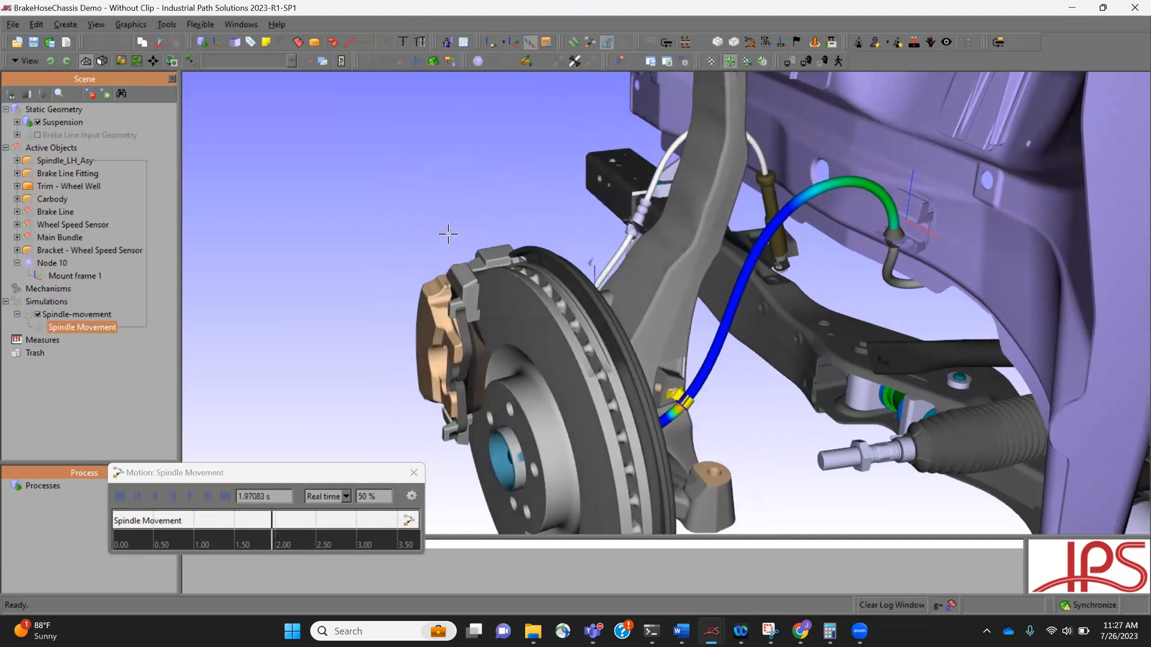
{"action": "scroll", "coordinate": [726, 339], "scroll_direction": "up", "scroll_amount": 3}
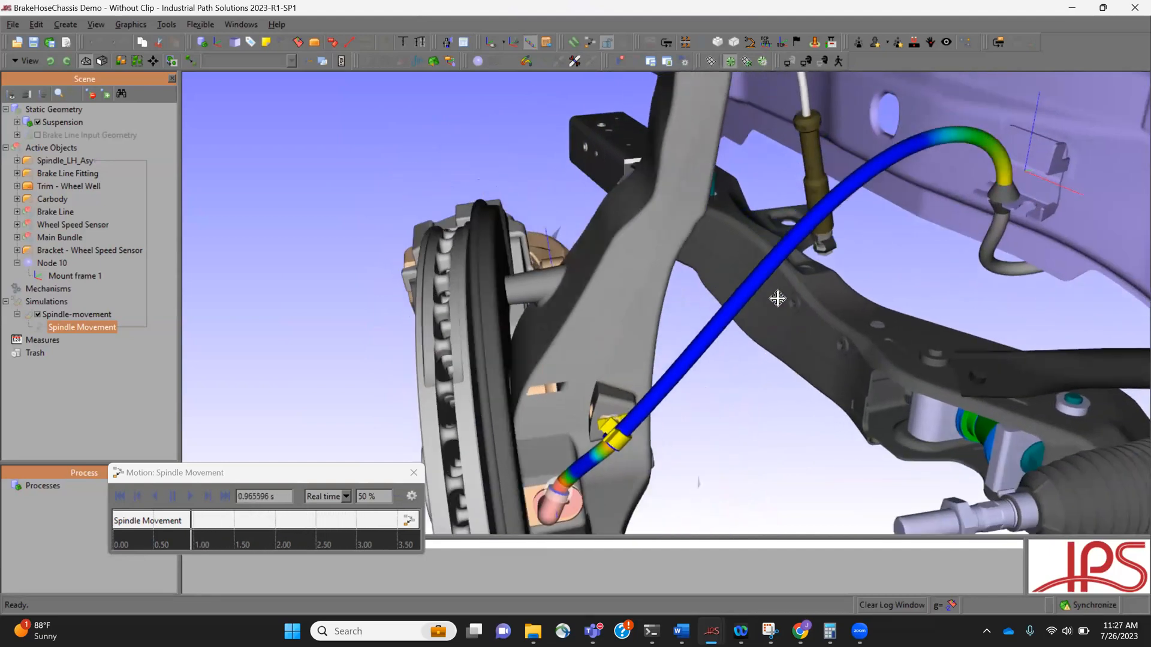
{"action": "middle_click_drag", "start_coordinate": [776, 298], "coordinate": [795, 246]}
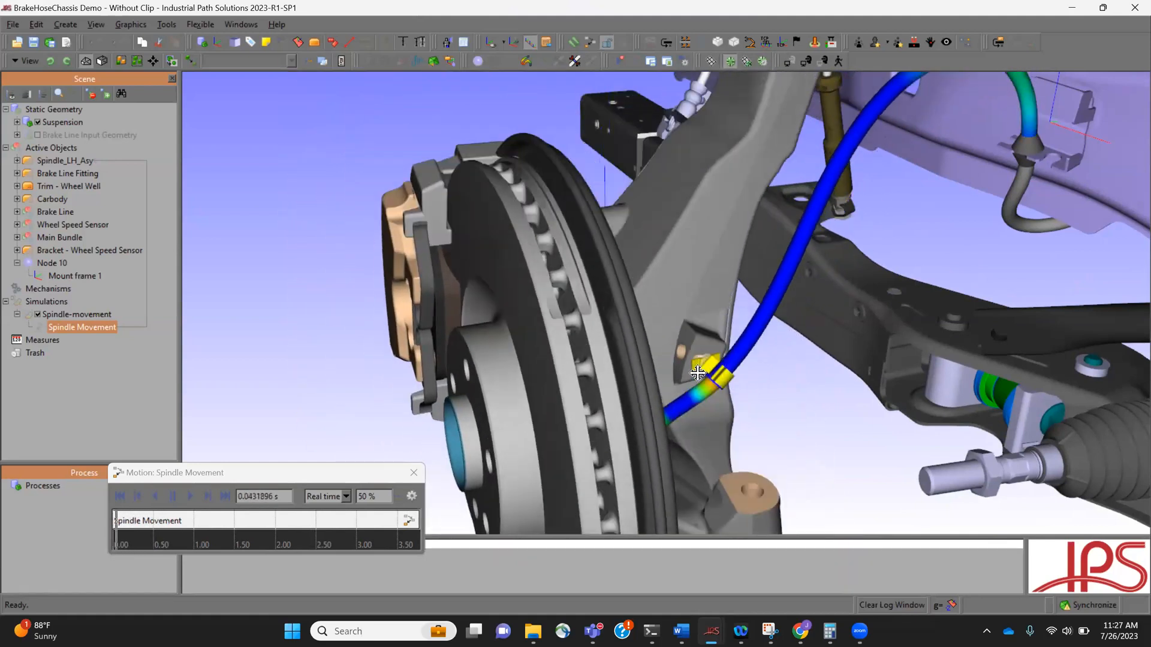